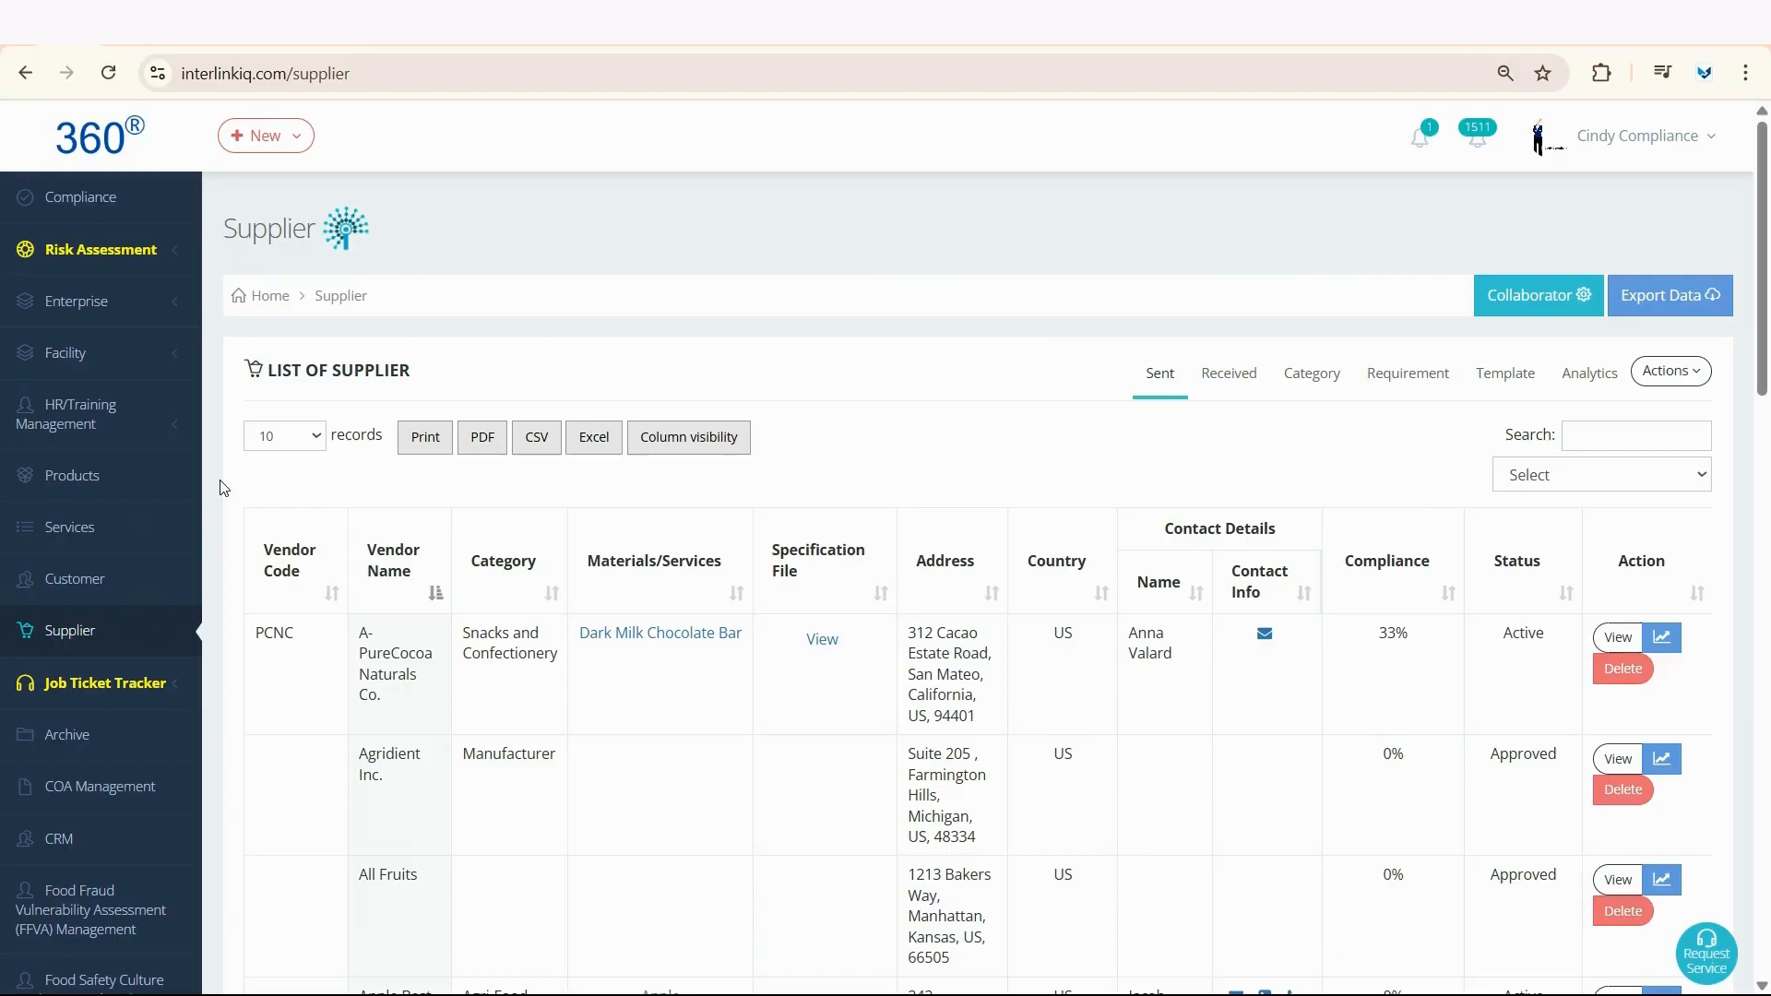
Examine the supplier type filter options on the Sent list, plus the Received and Category lists
left_click(1573, 482)
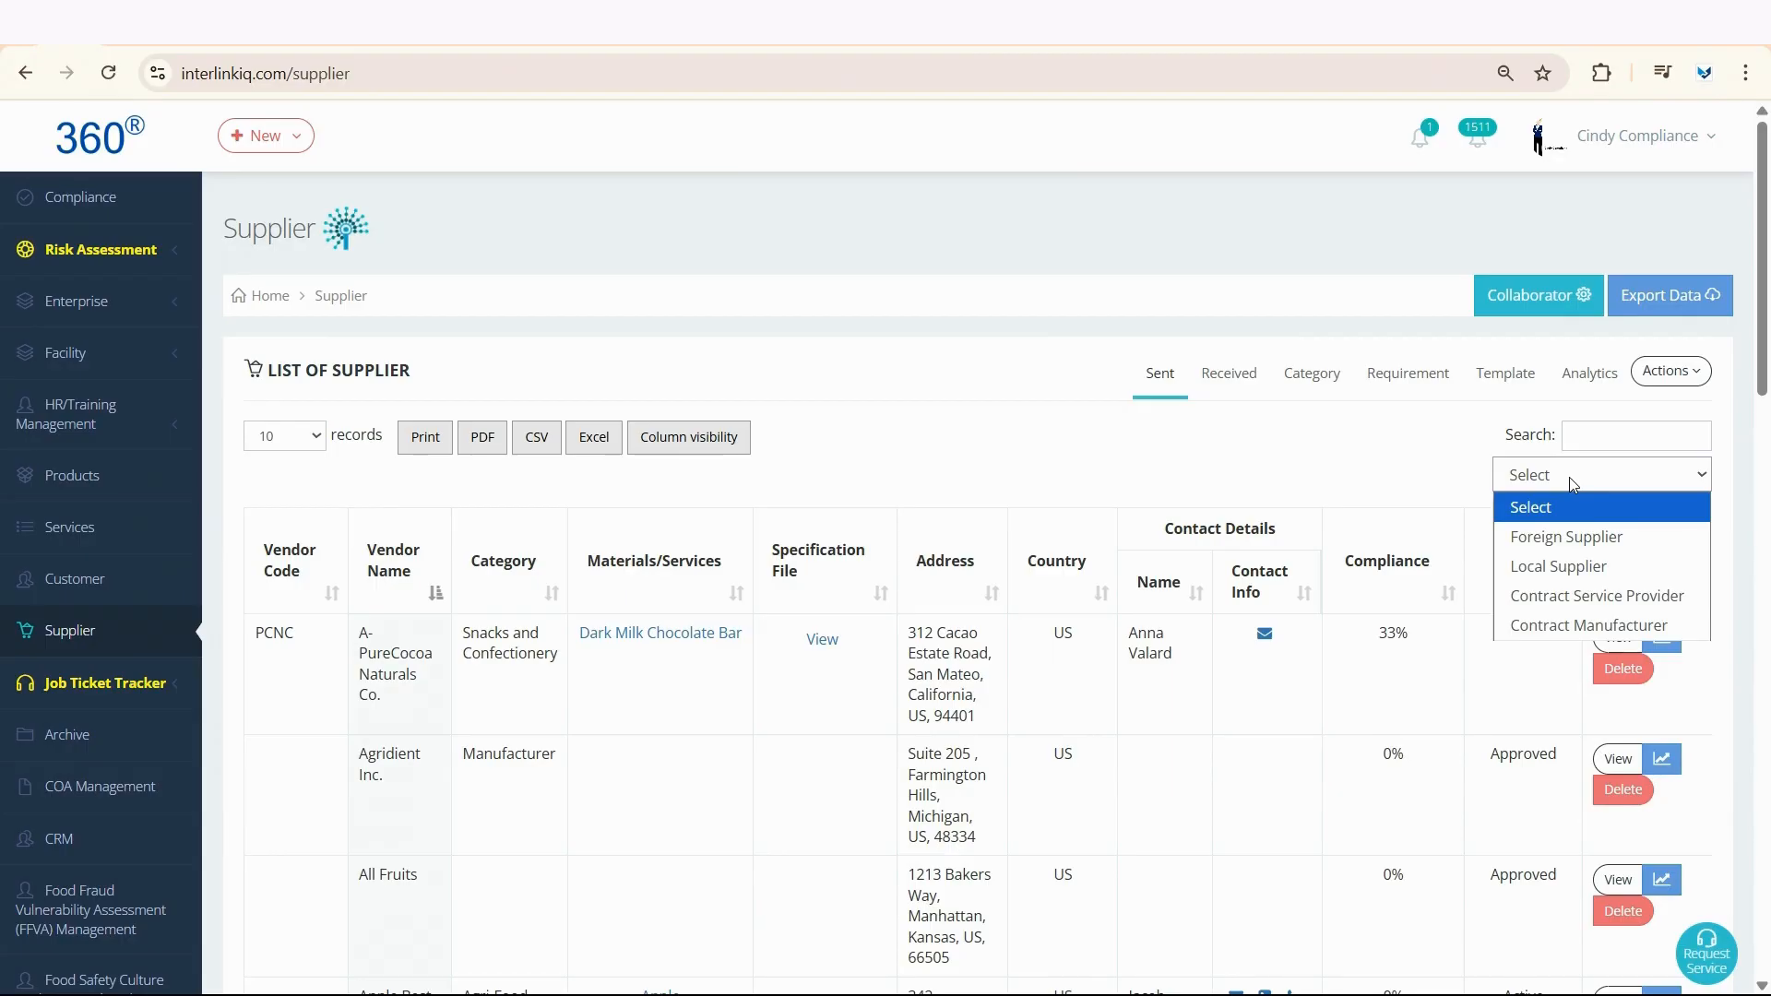
left_click(1338, 457)
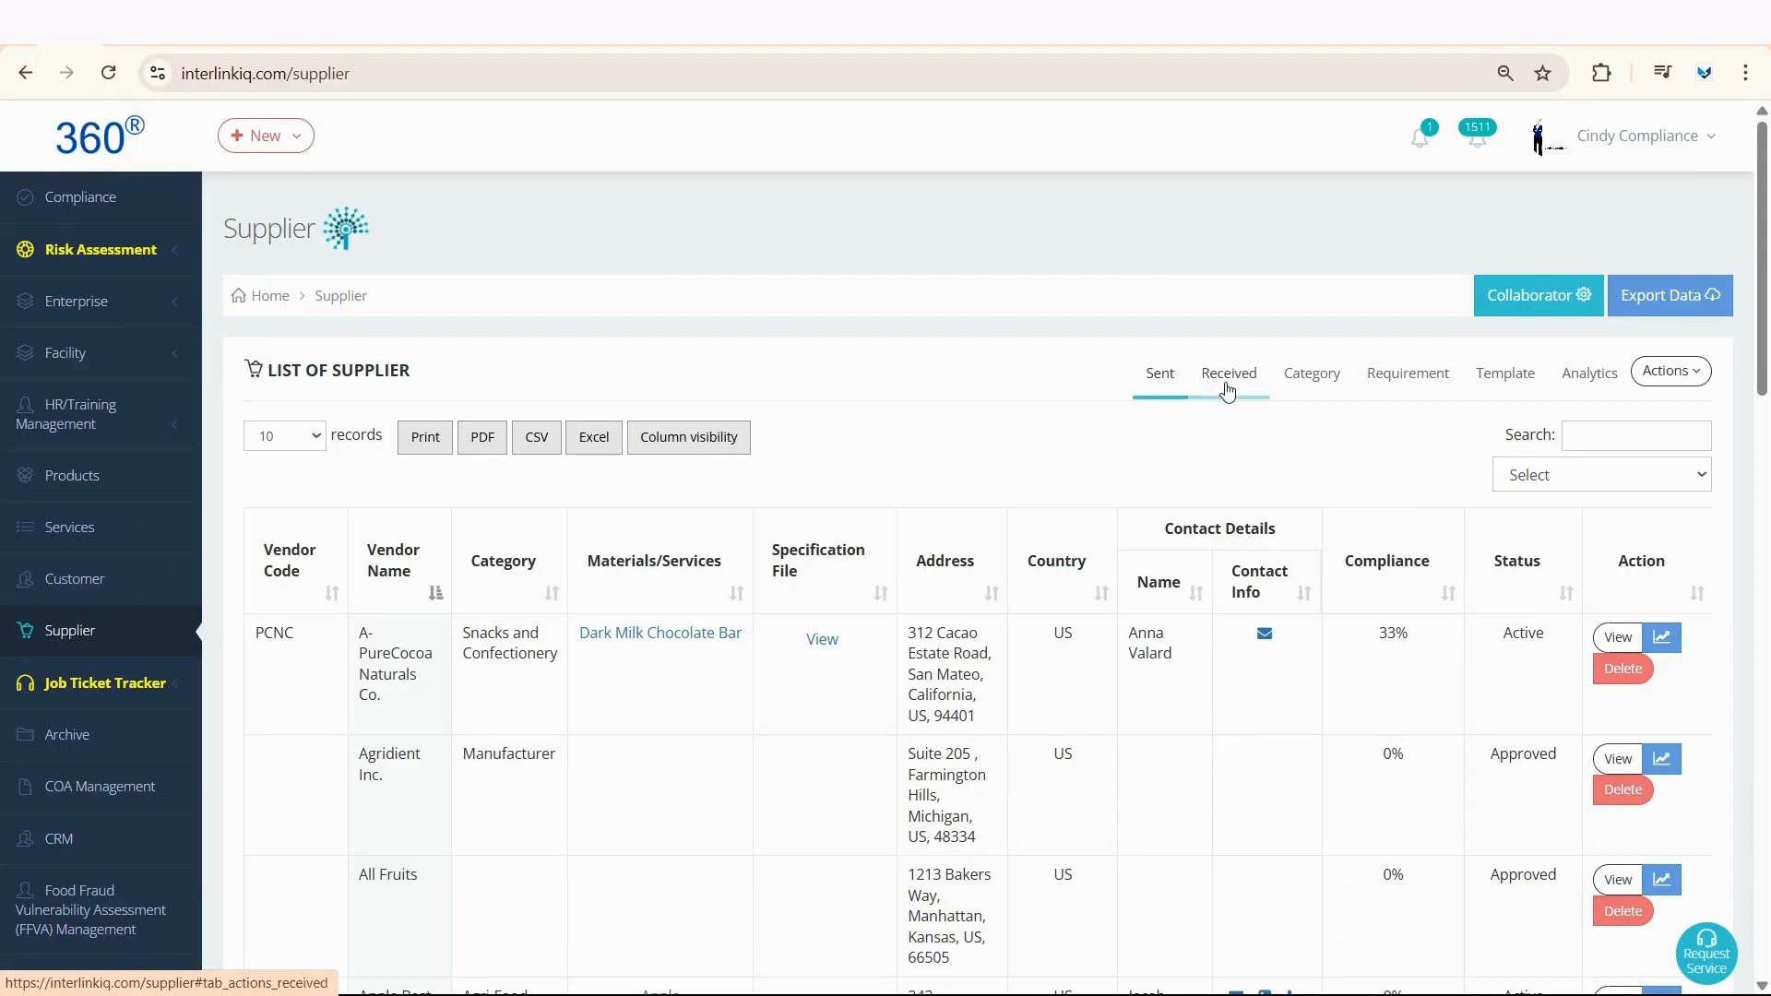
left_click(1234, 386)
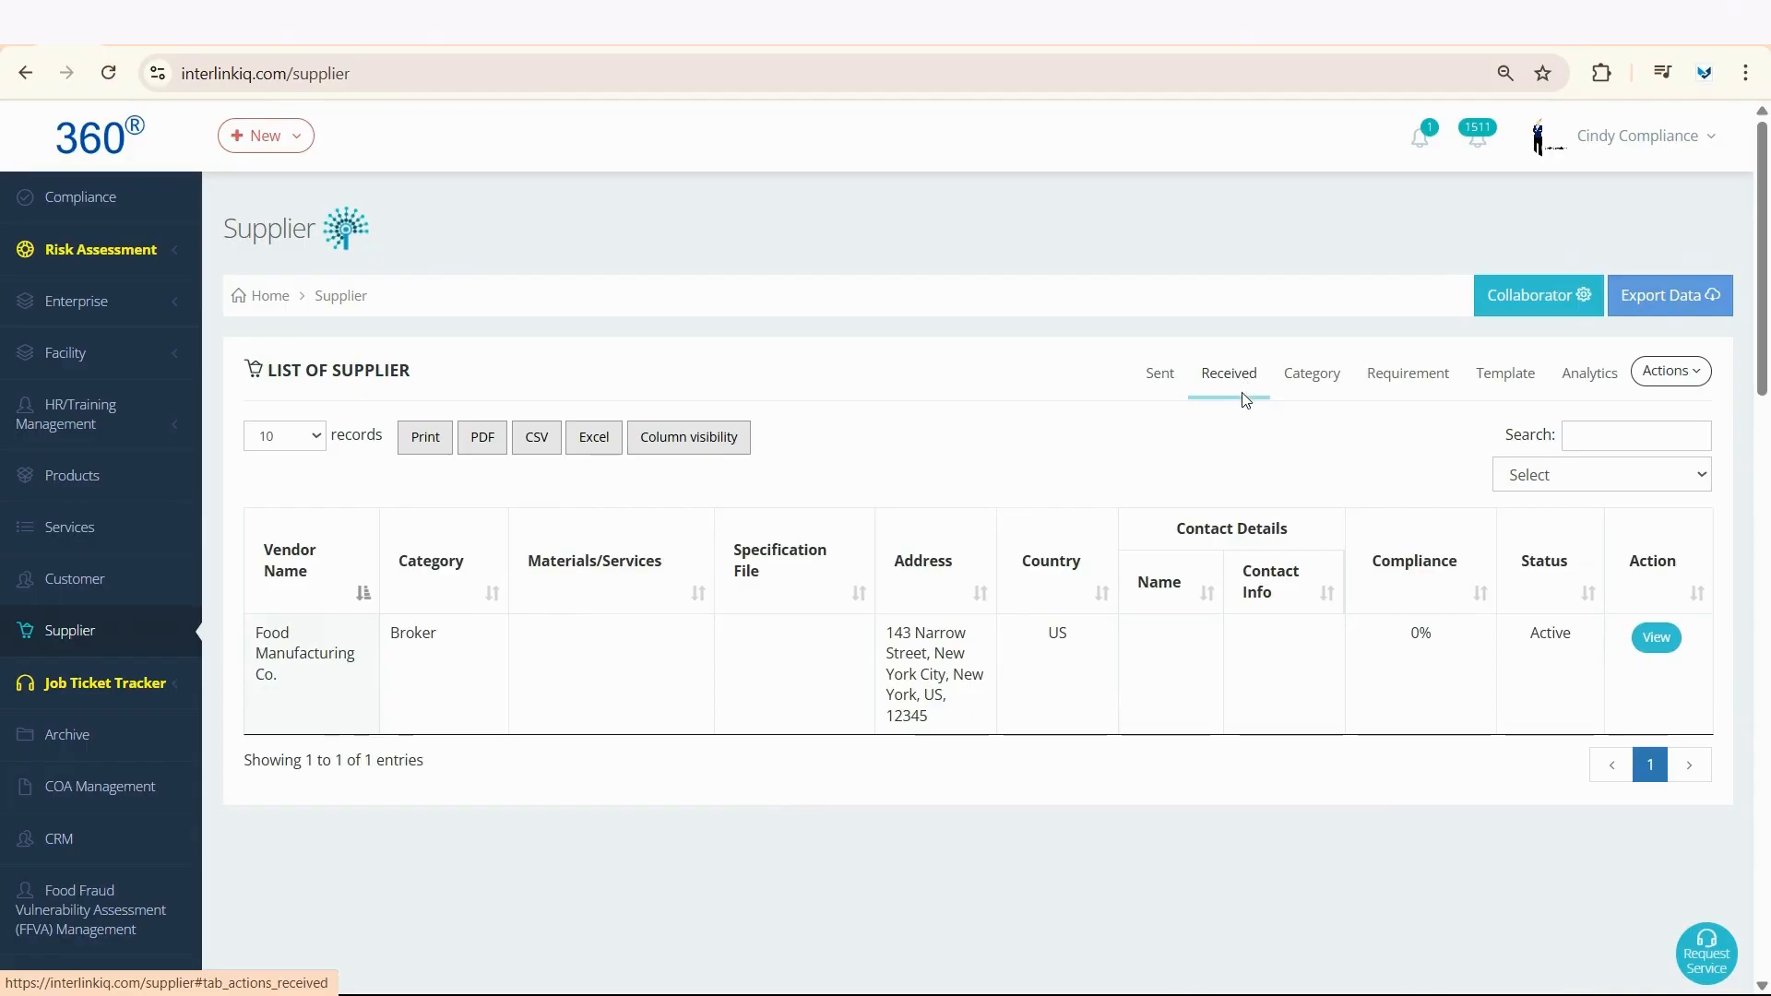
left_click(1311, 386)
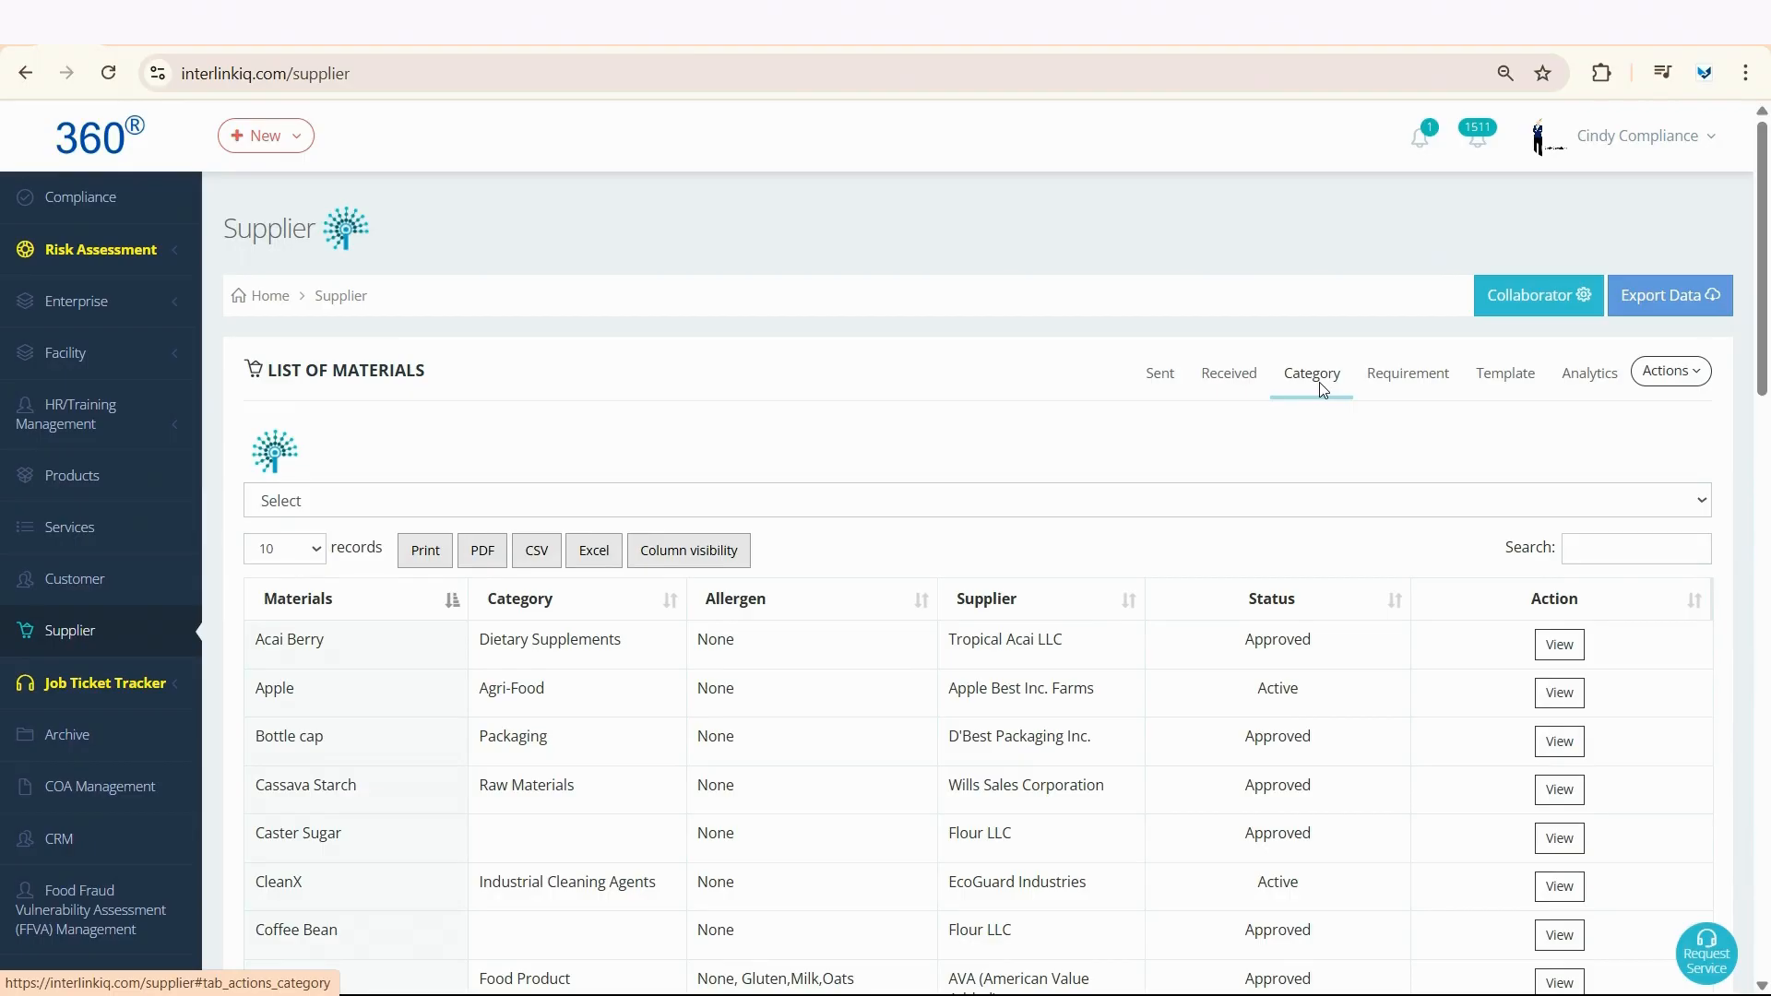
Review the document requirements and the requirements report for A-PureCocoa Naturals Co., closing both without changes
left_click(1405, 380)
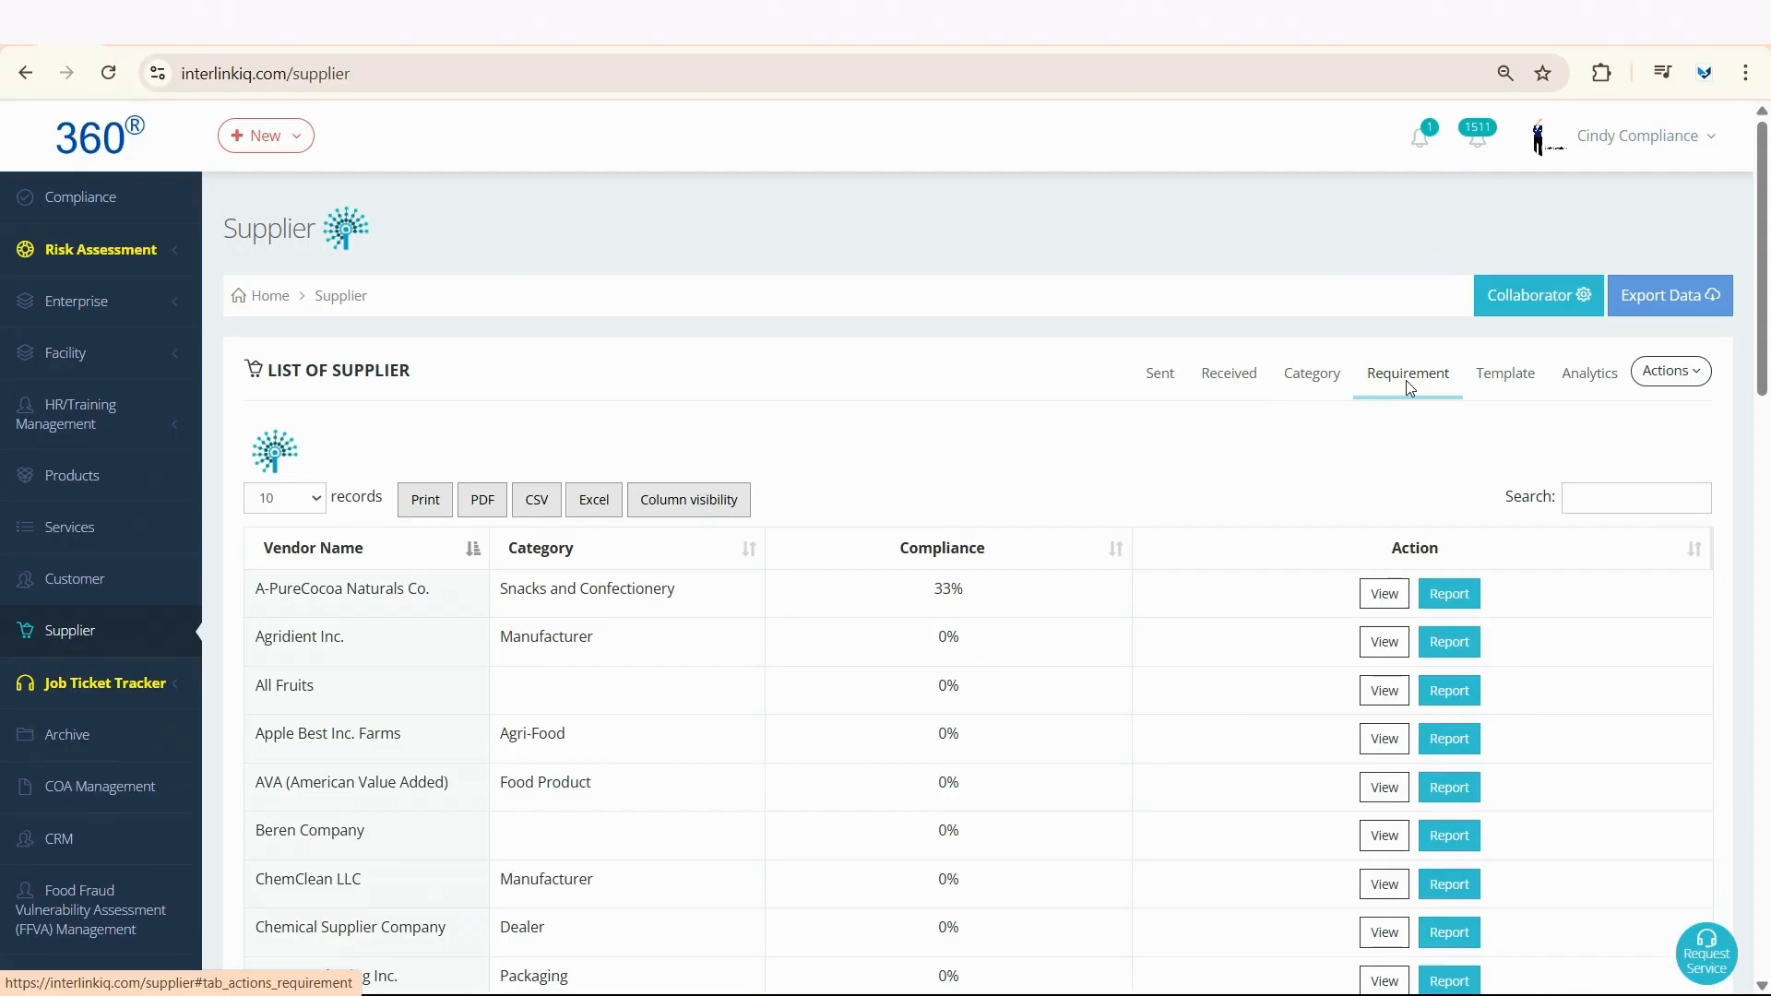
left_click(1384, 594)
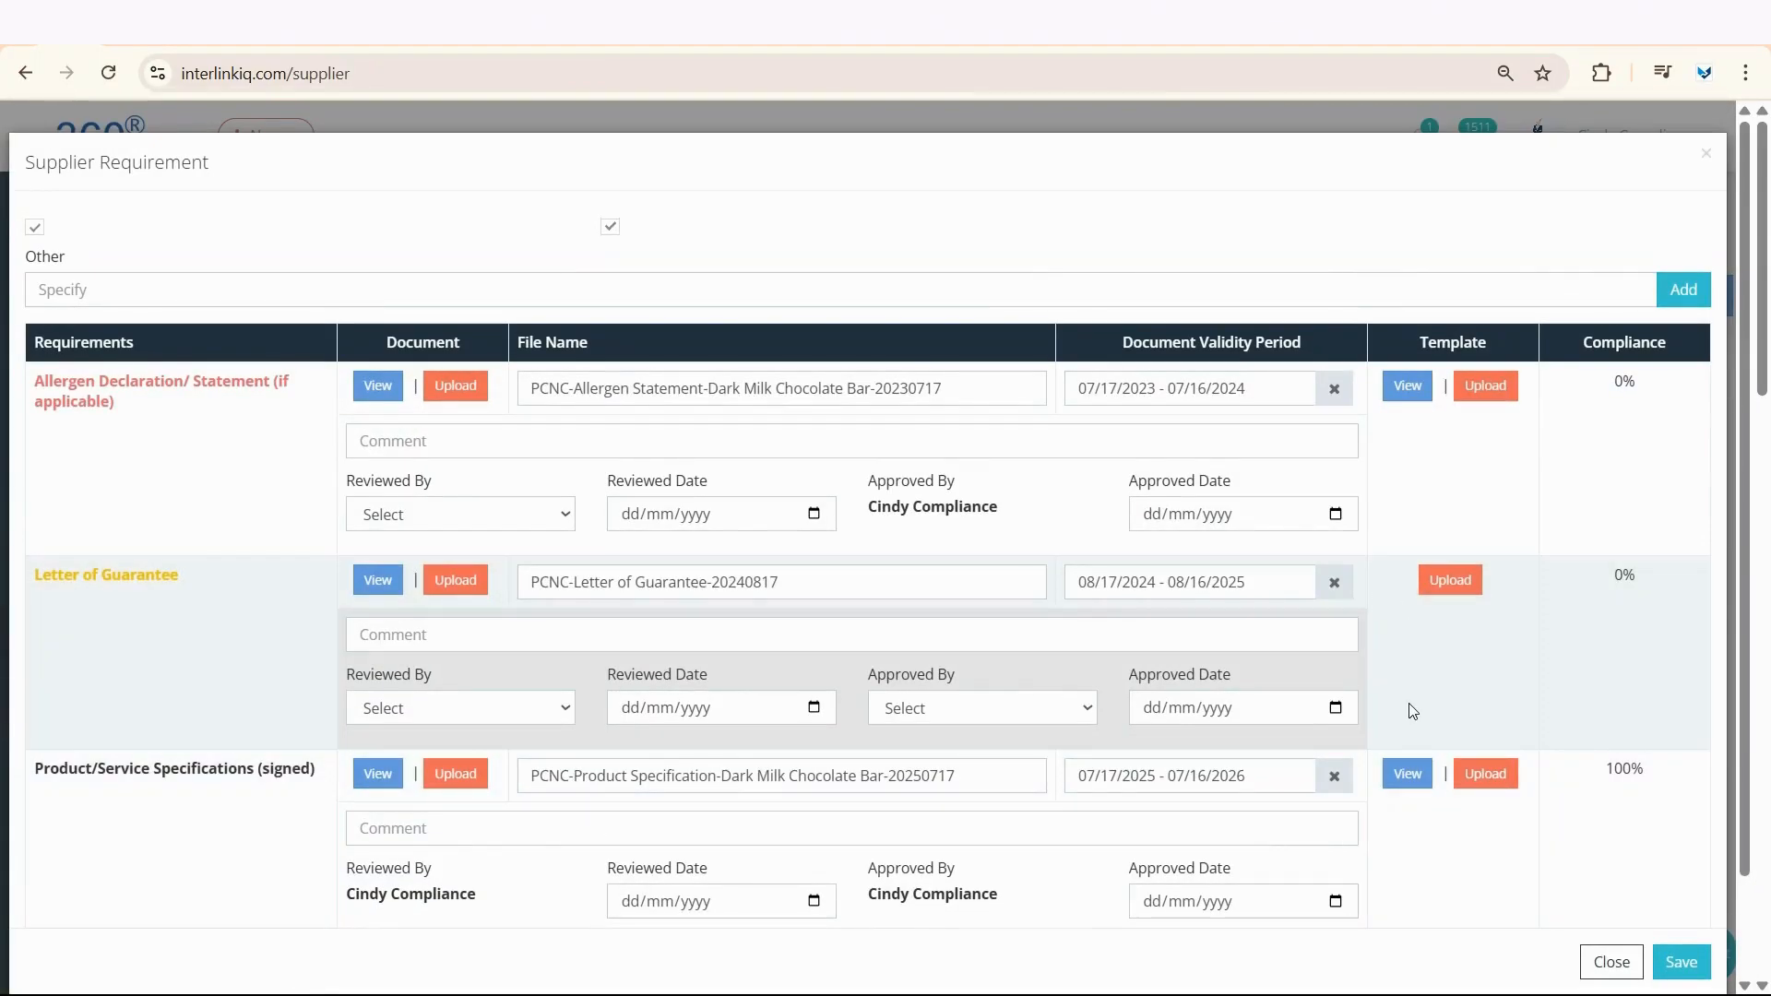
left_click(1610, 962)
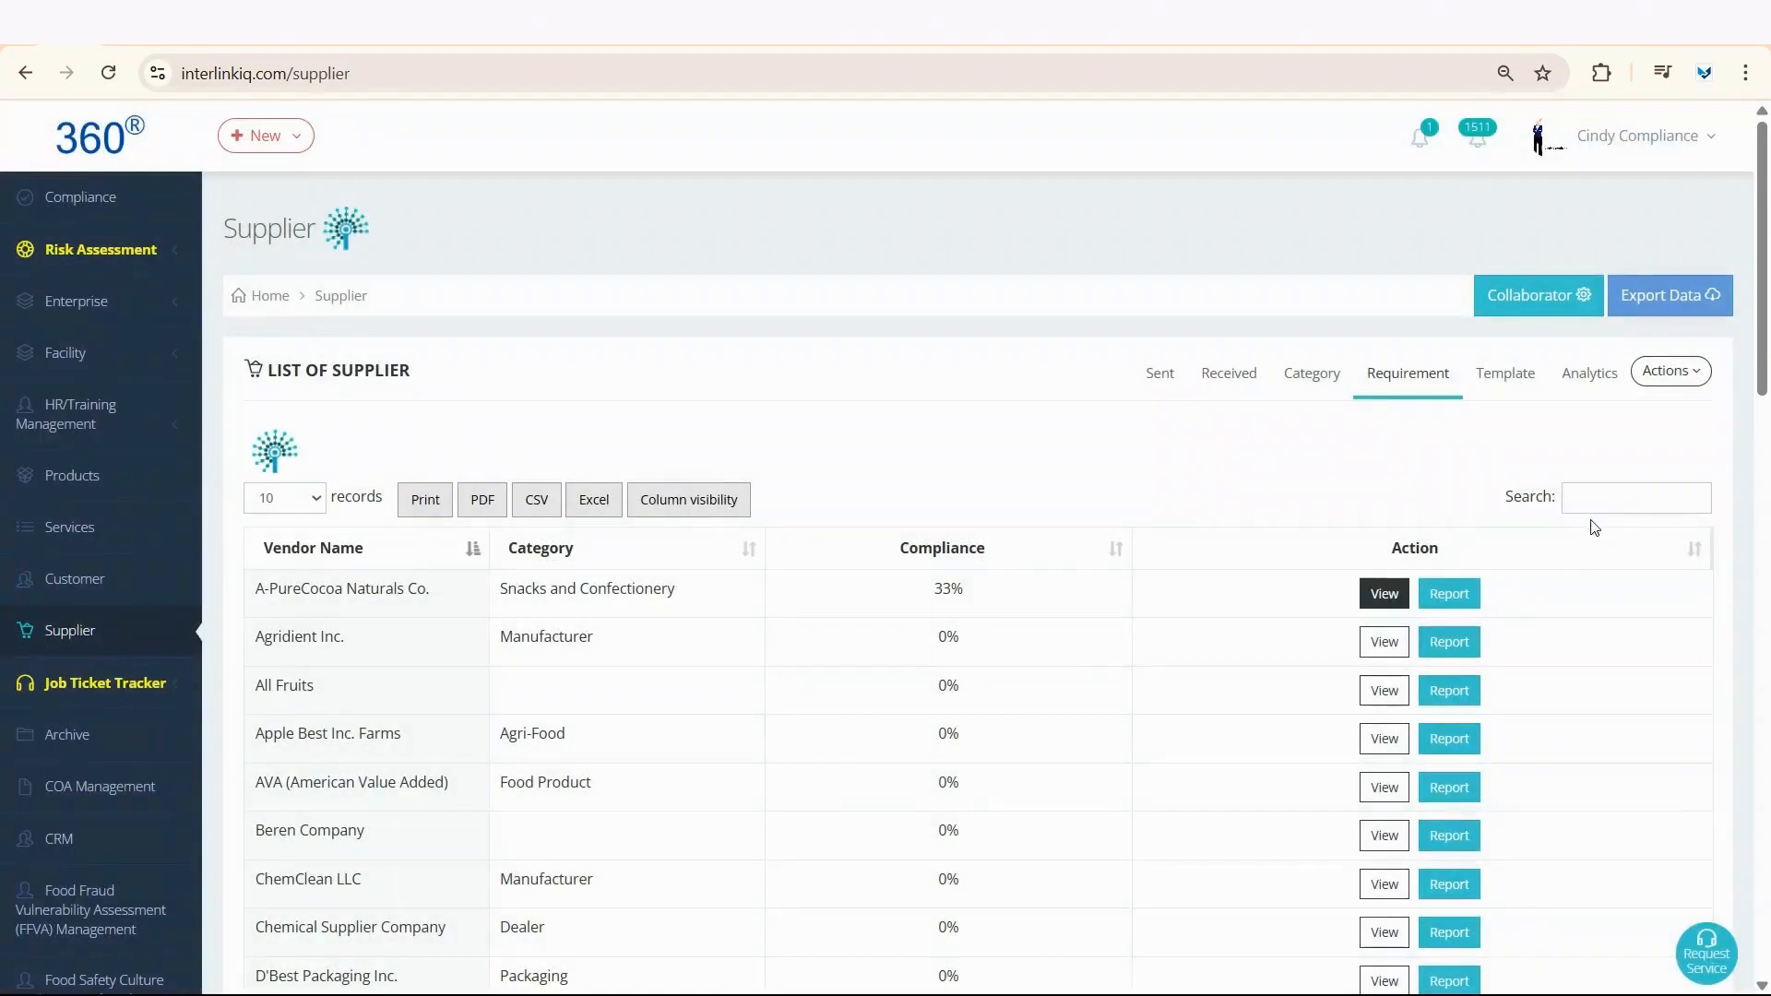
left_click(1461, 591)
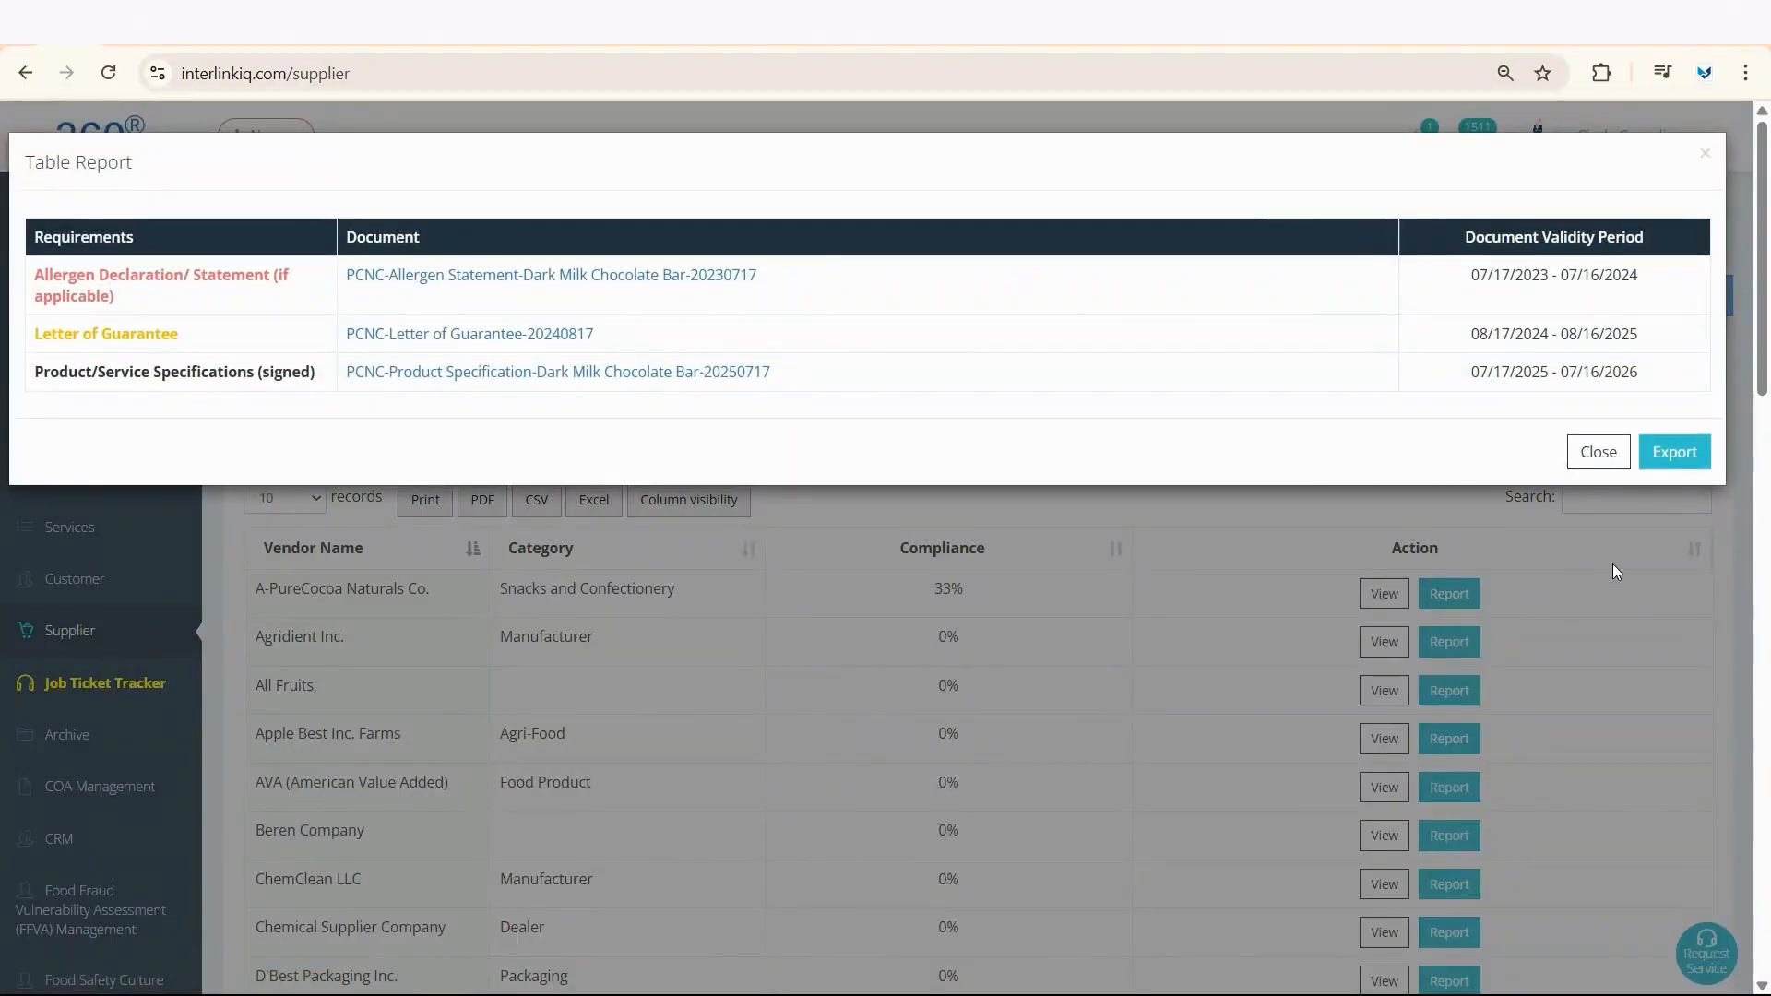
left_click(1616, 572)
Look through the supplier document templates and the supplier analytics charts for requirements, materials and frequency
left_click(1507, 376)
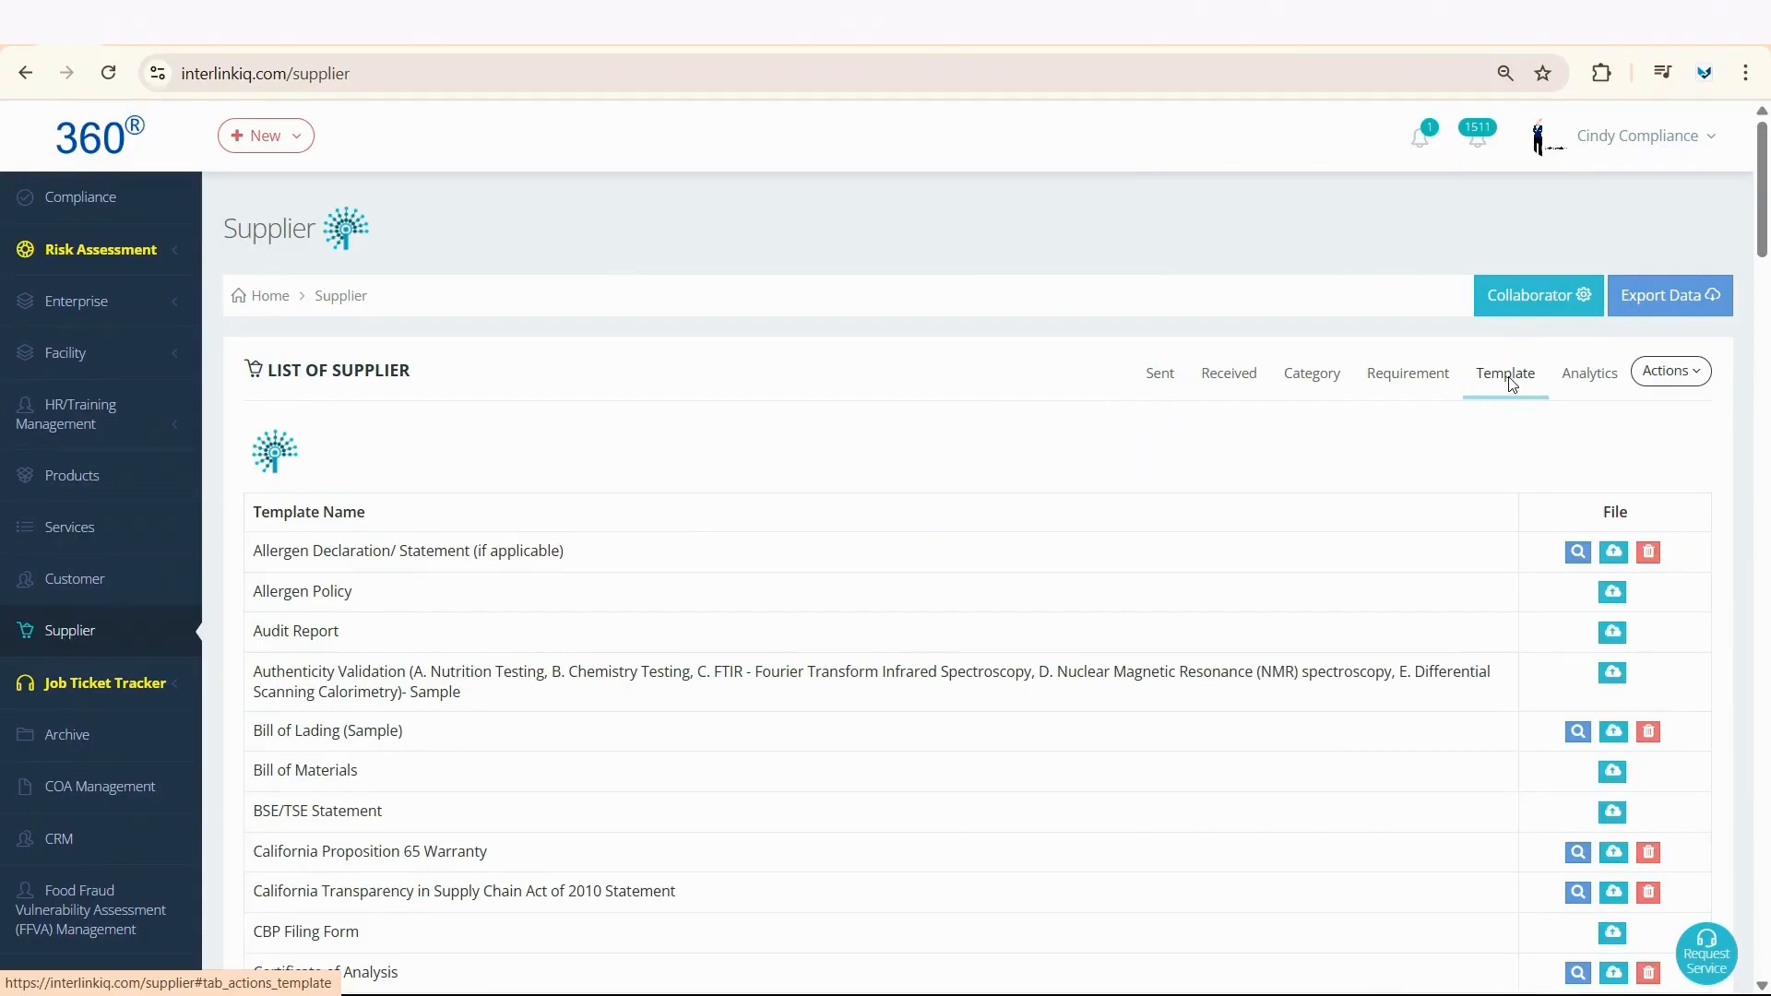
left_click(1591, 380)
scroll(948, 503, "down", 1)
scroll(948, 504, "down", 9)
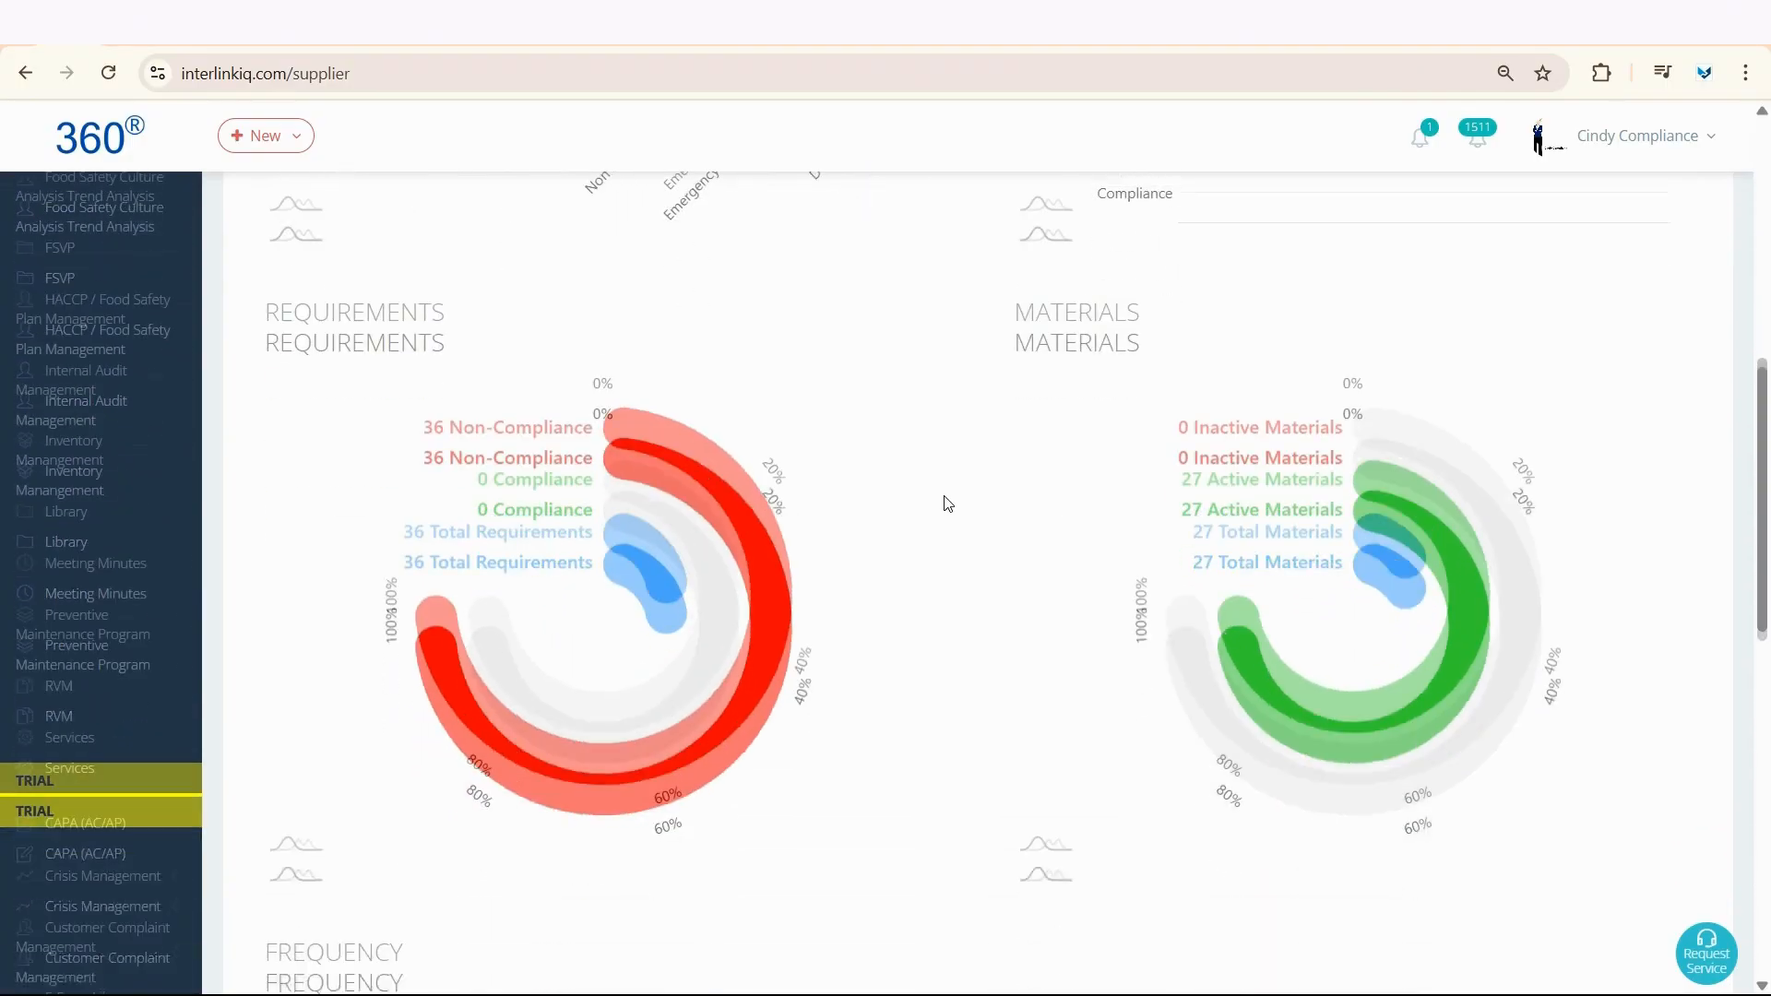
scroll(948, 504, "down", 4)
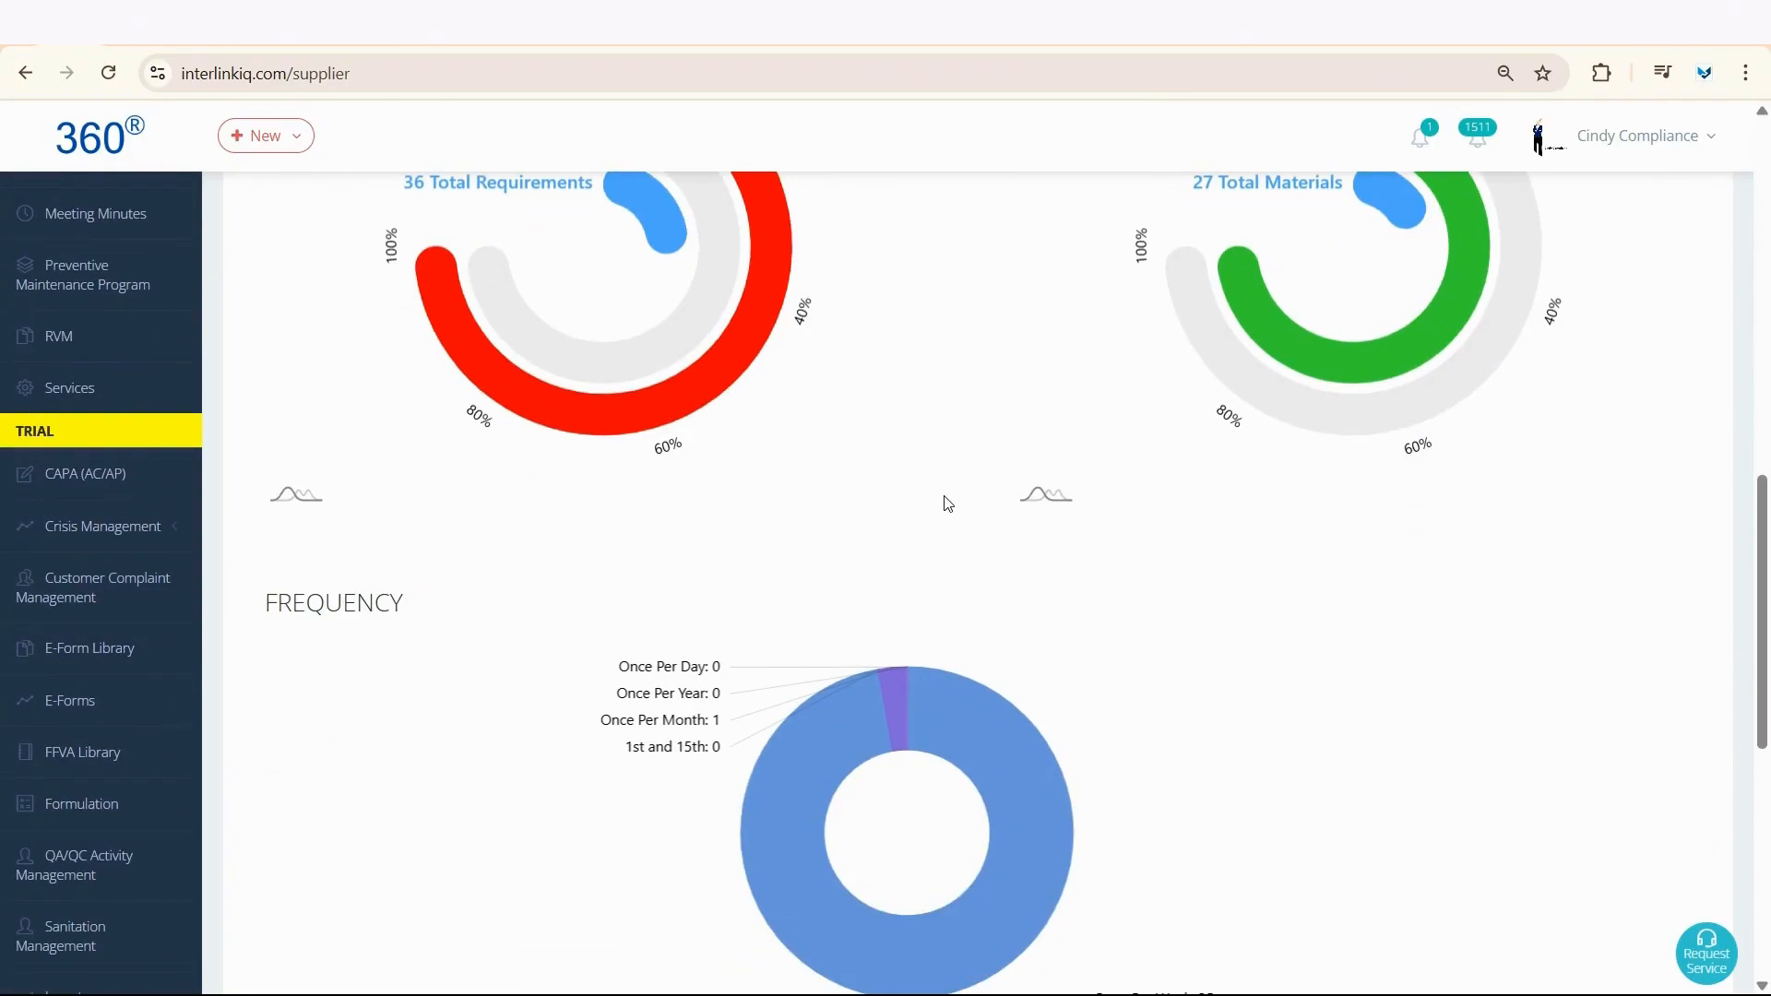
scroll(948, 503, "up", 13)
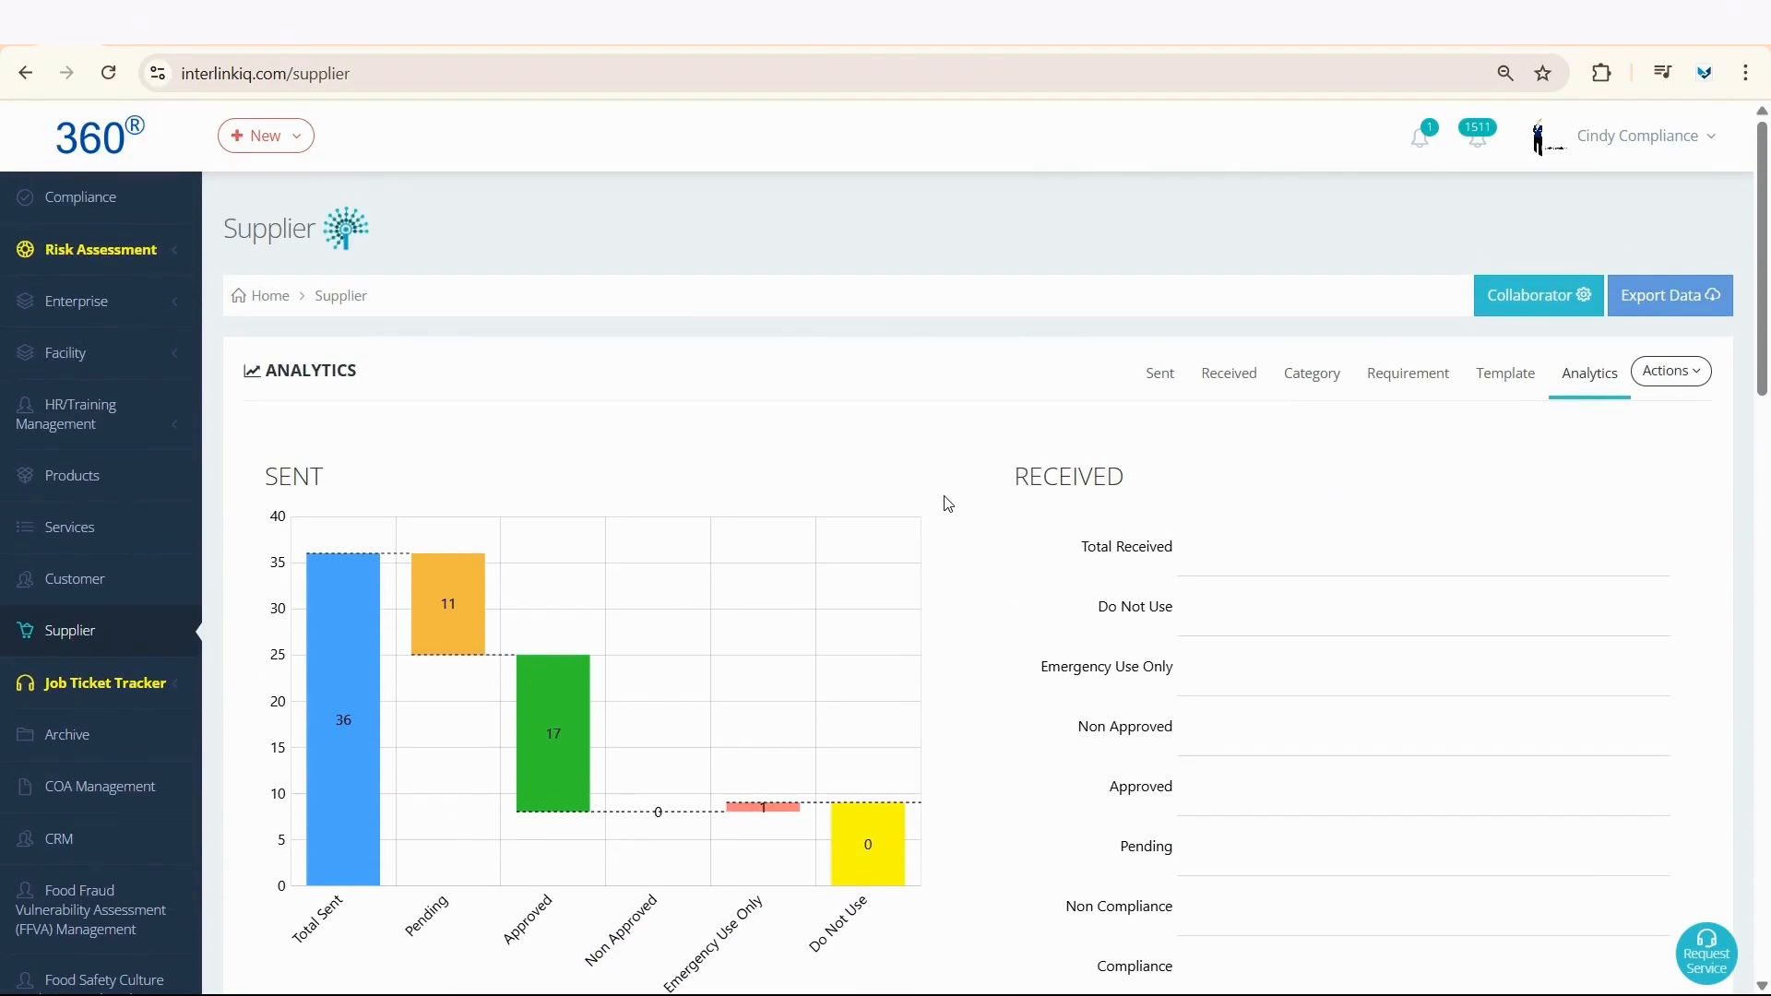
Go back to the Sent supplier list and inspect the blank form for adding a new supplier, closing it without saving
left_click(1161, 382)
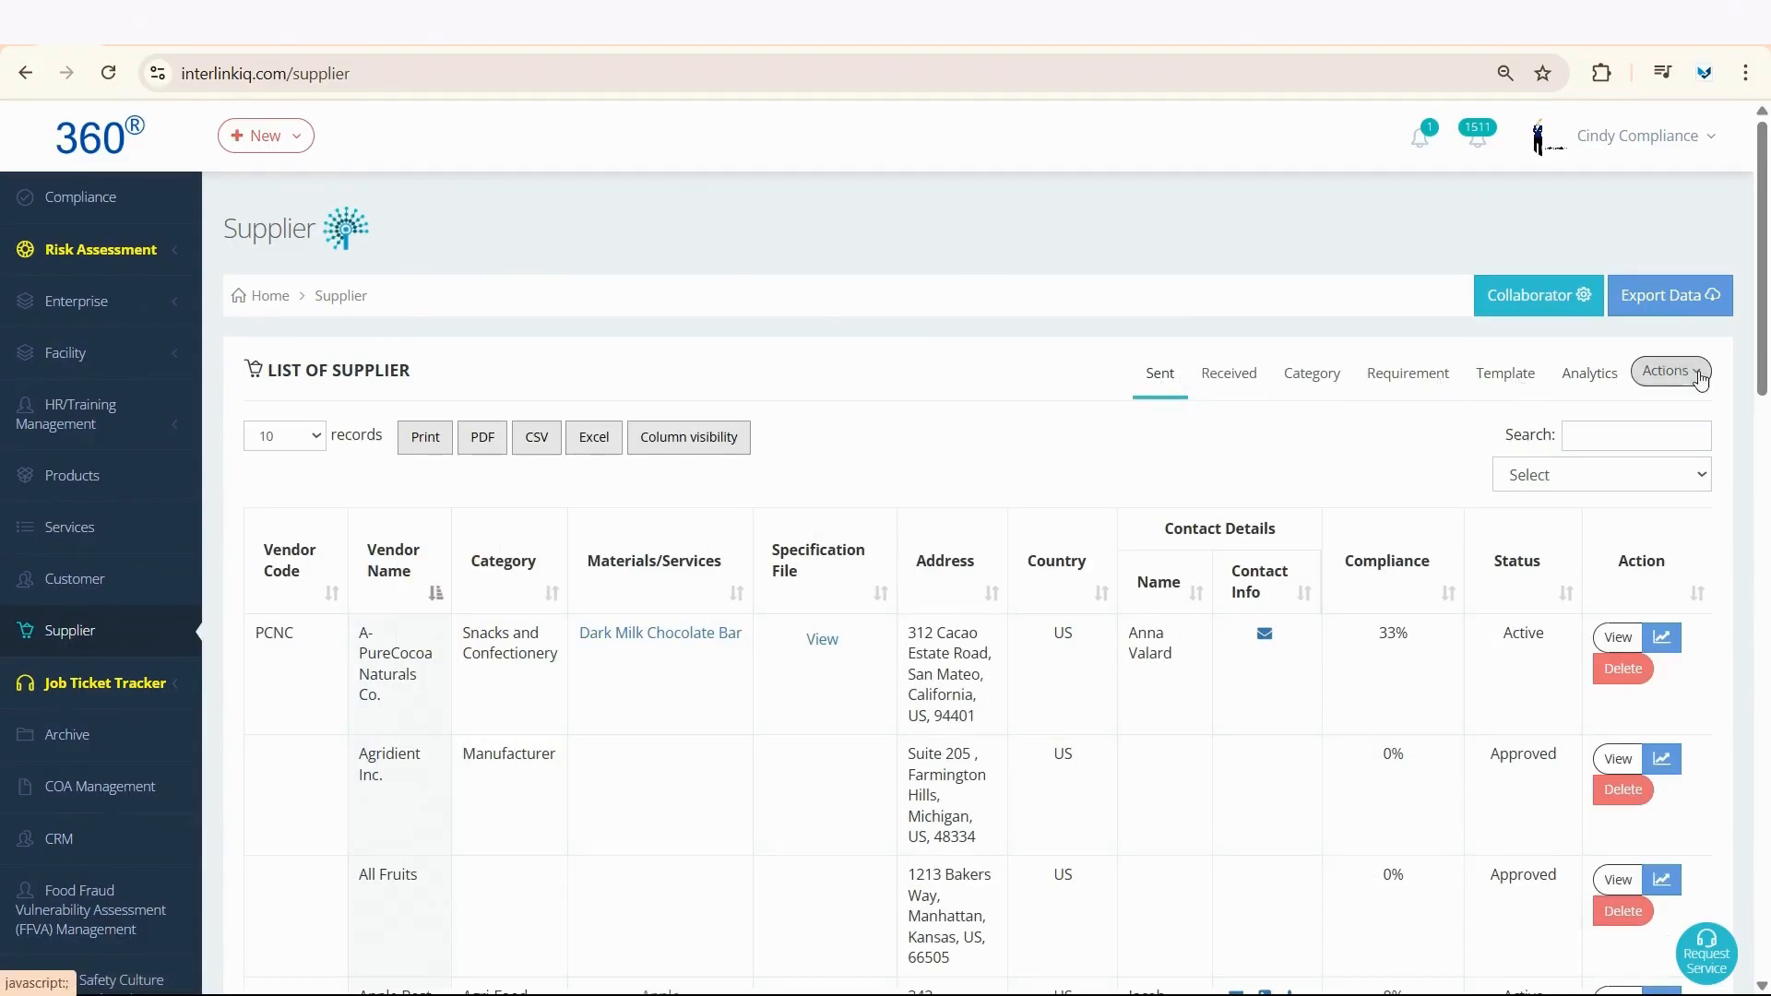
left_click(1693, 374)
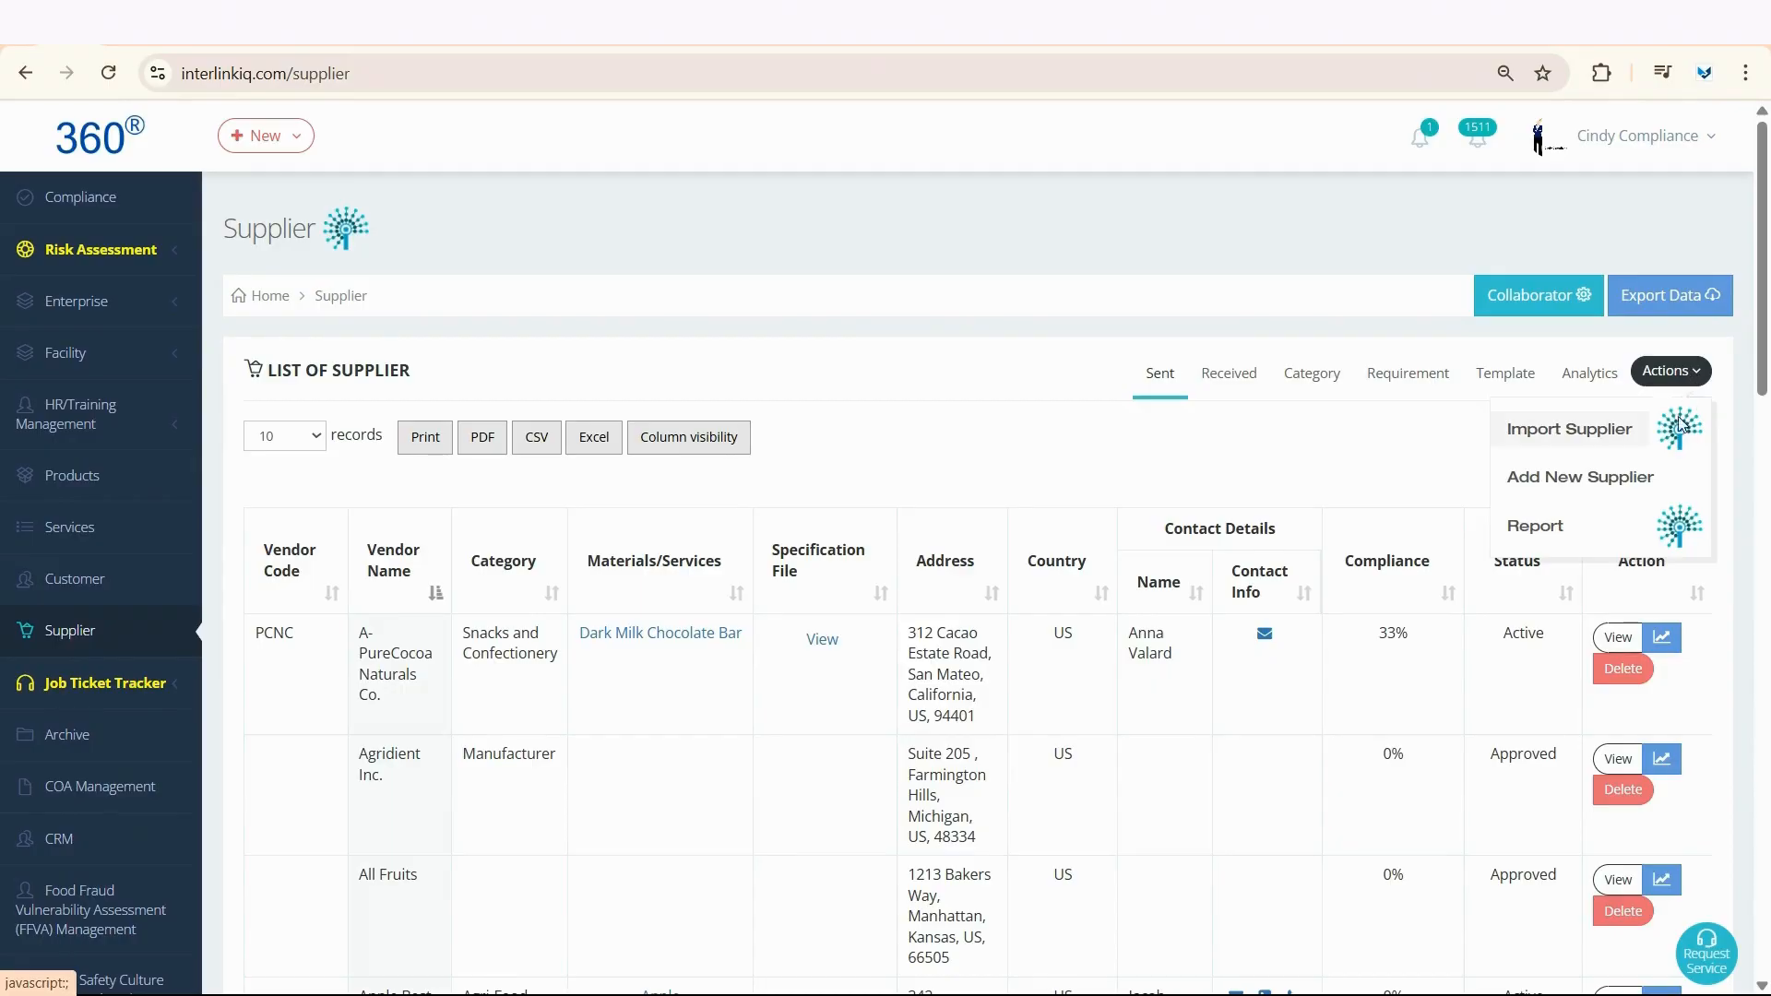
left_click(1653, 476)
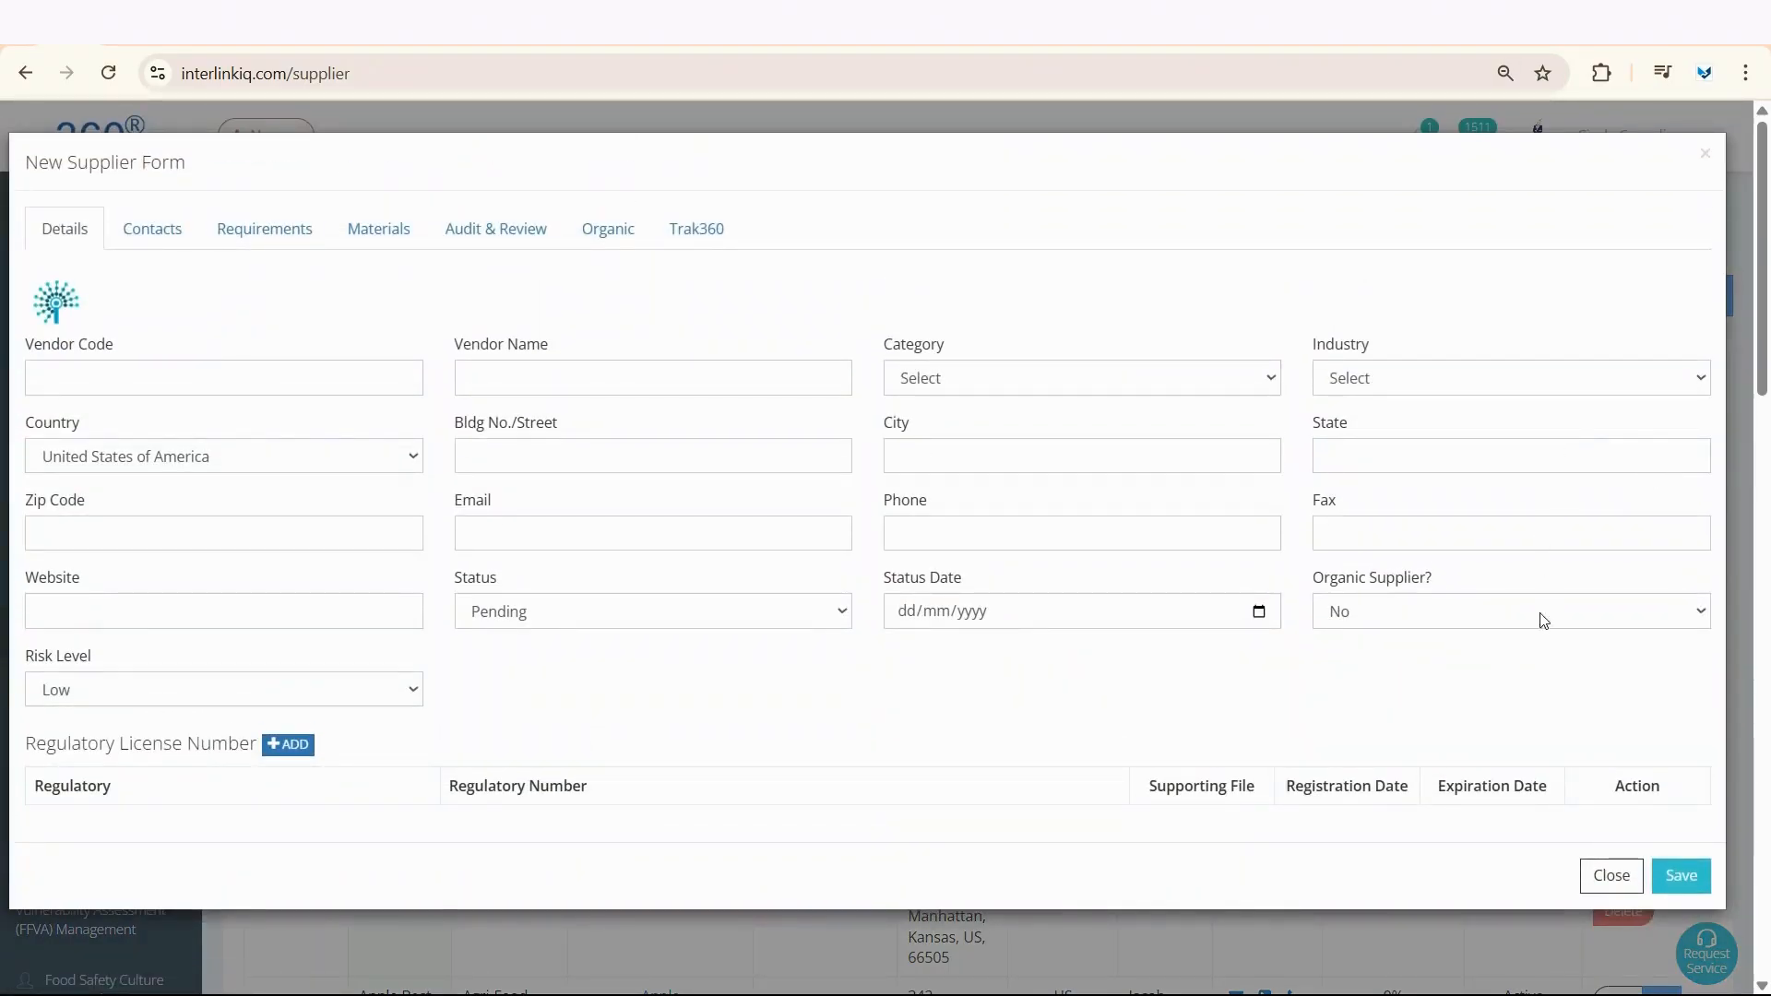
left_click(1611, 876)
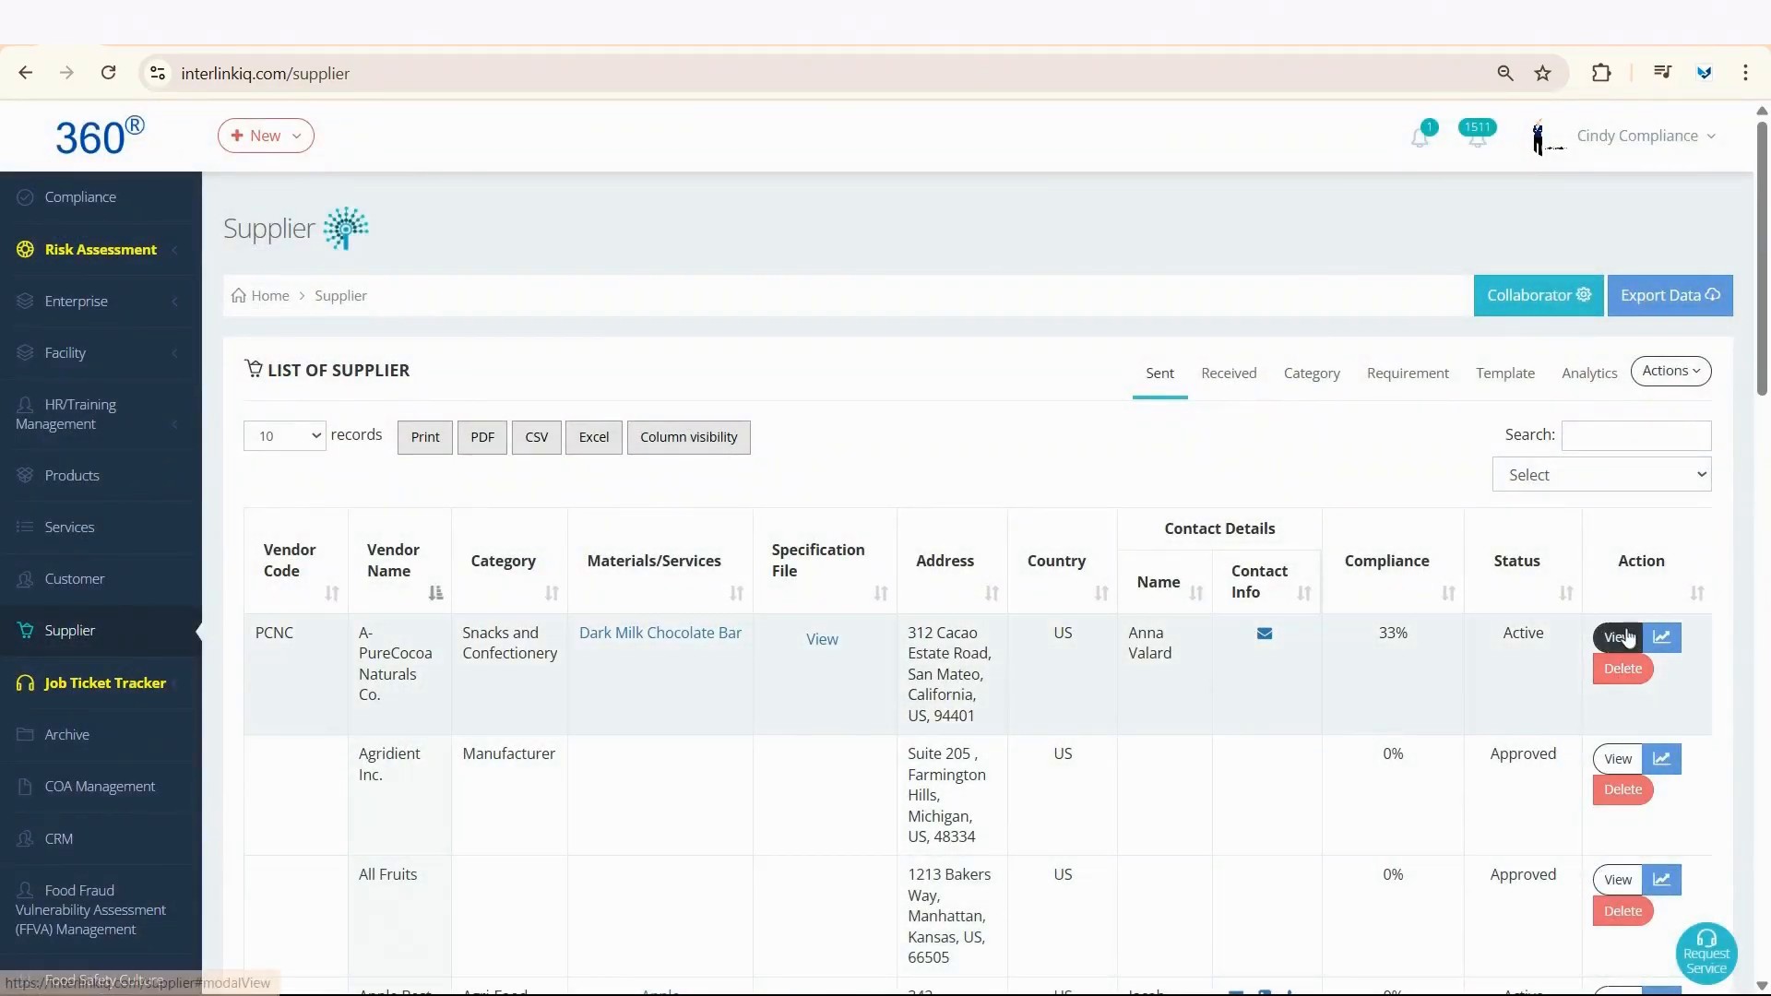
Open the supplier details of A-PureCocoa Naturals Co. and examine the vendor name, vendor code, category and industry fields
left_click(1625, 636)
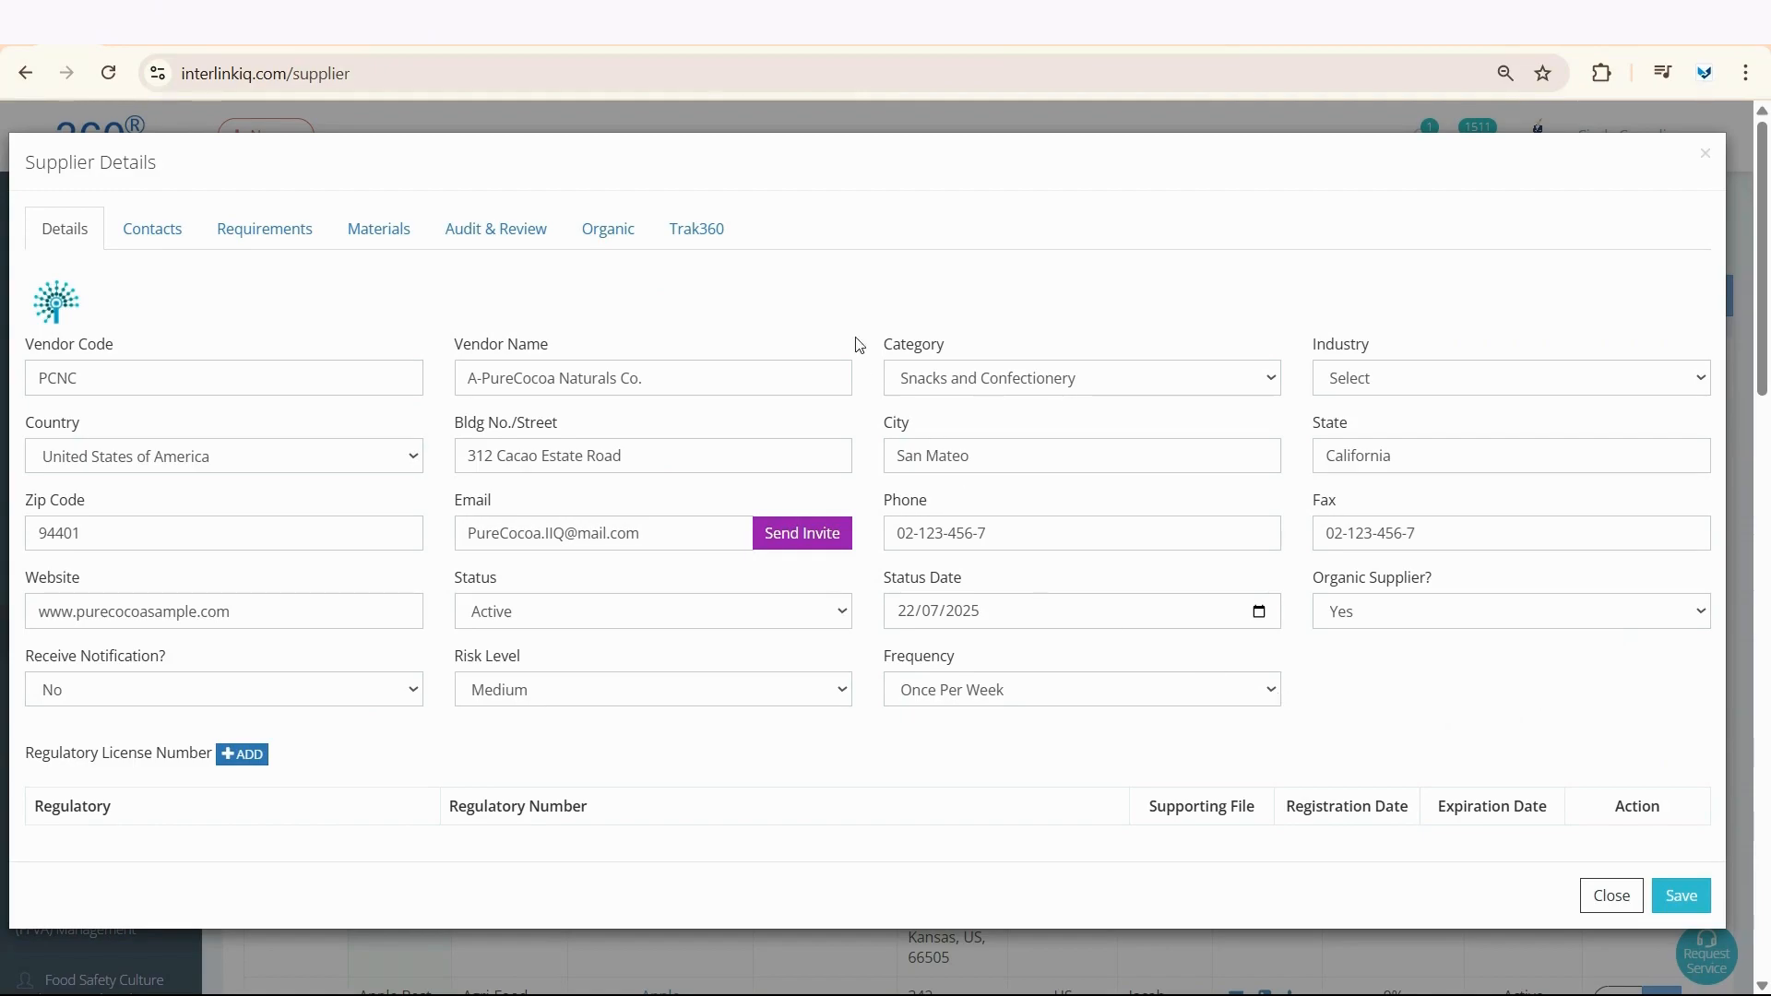
left_click(717, 373)
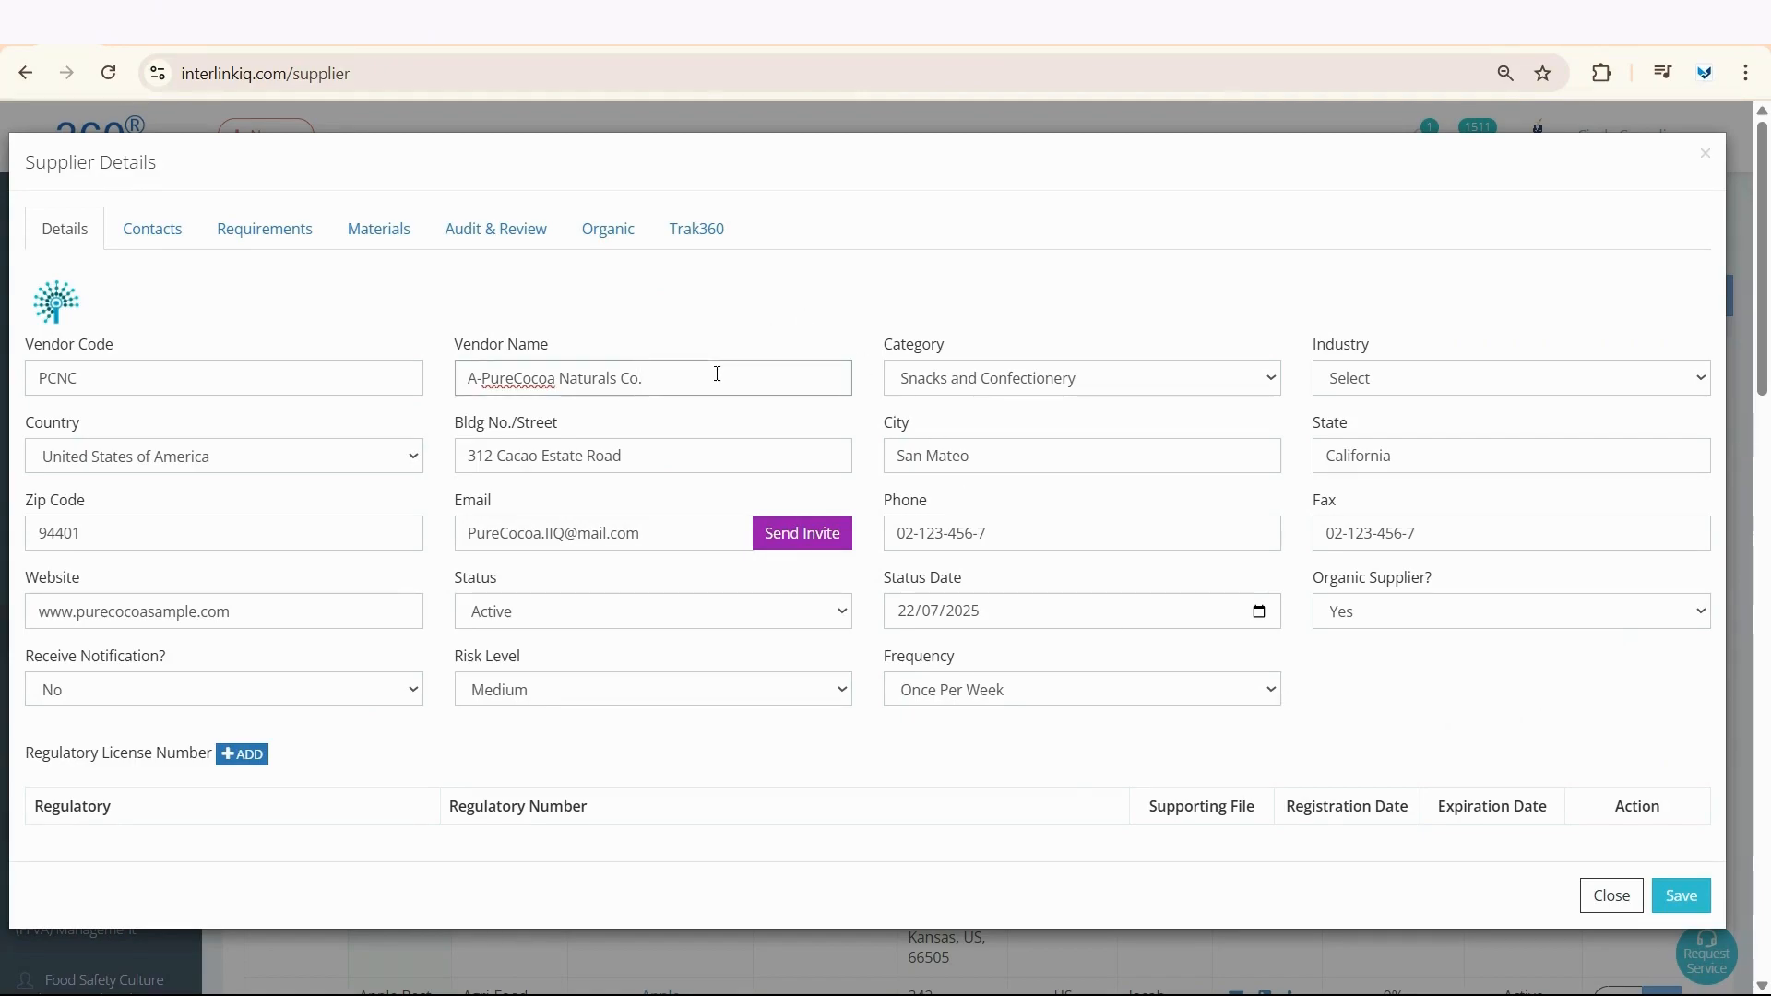
left_click(379, 380)
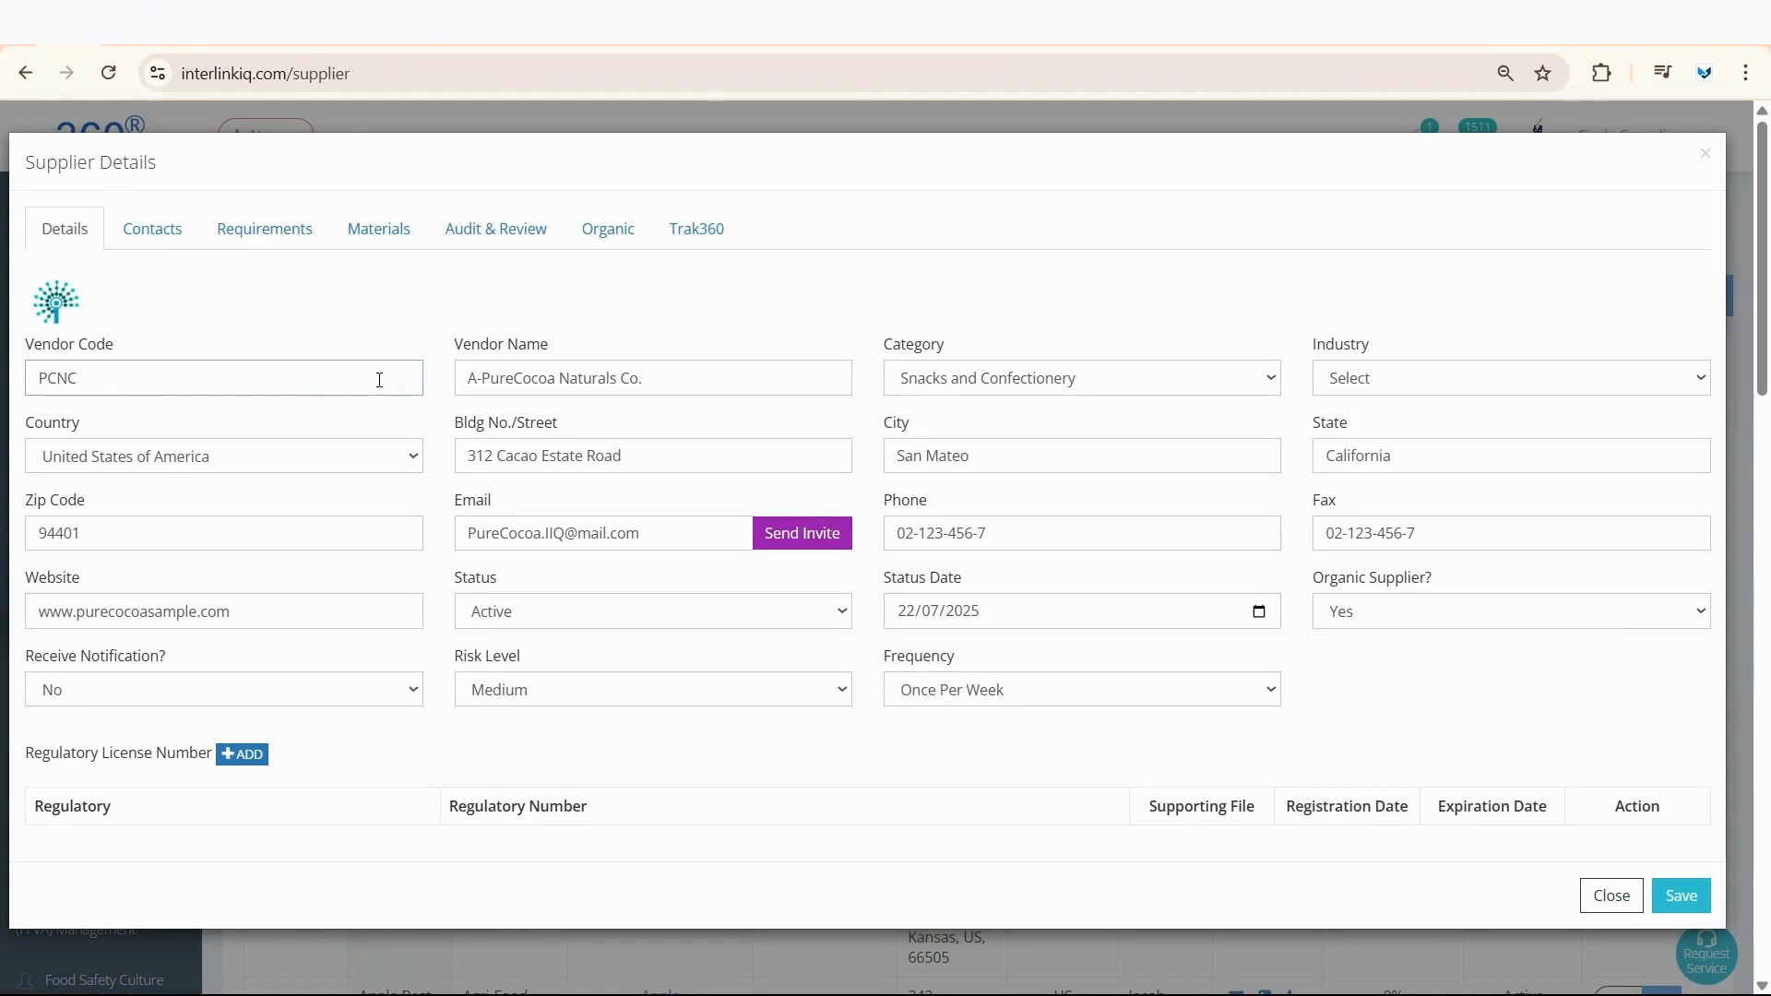
left_click(1171, 380)
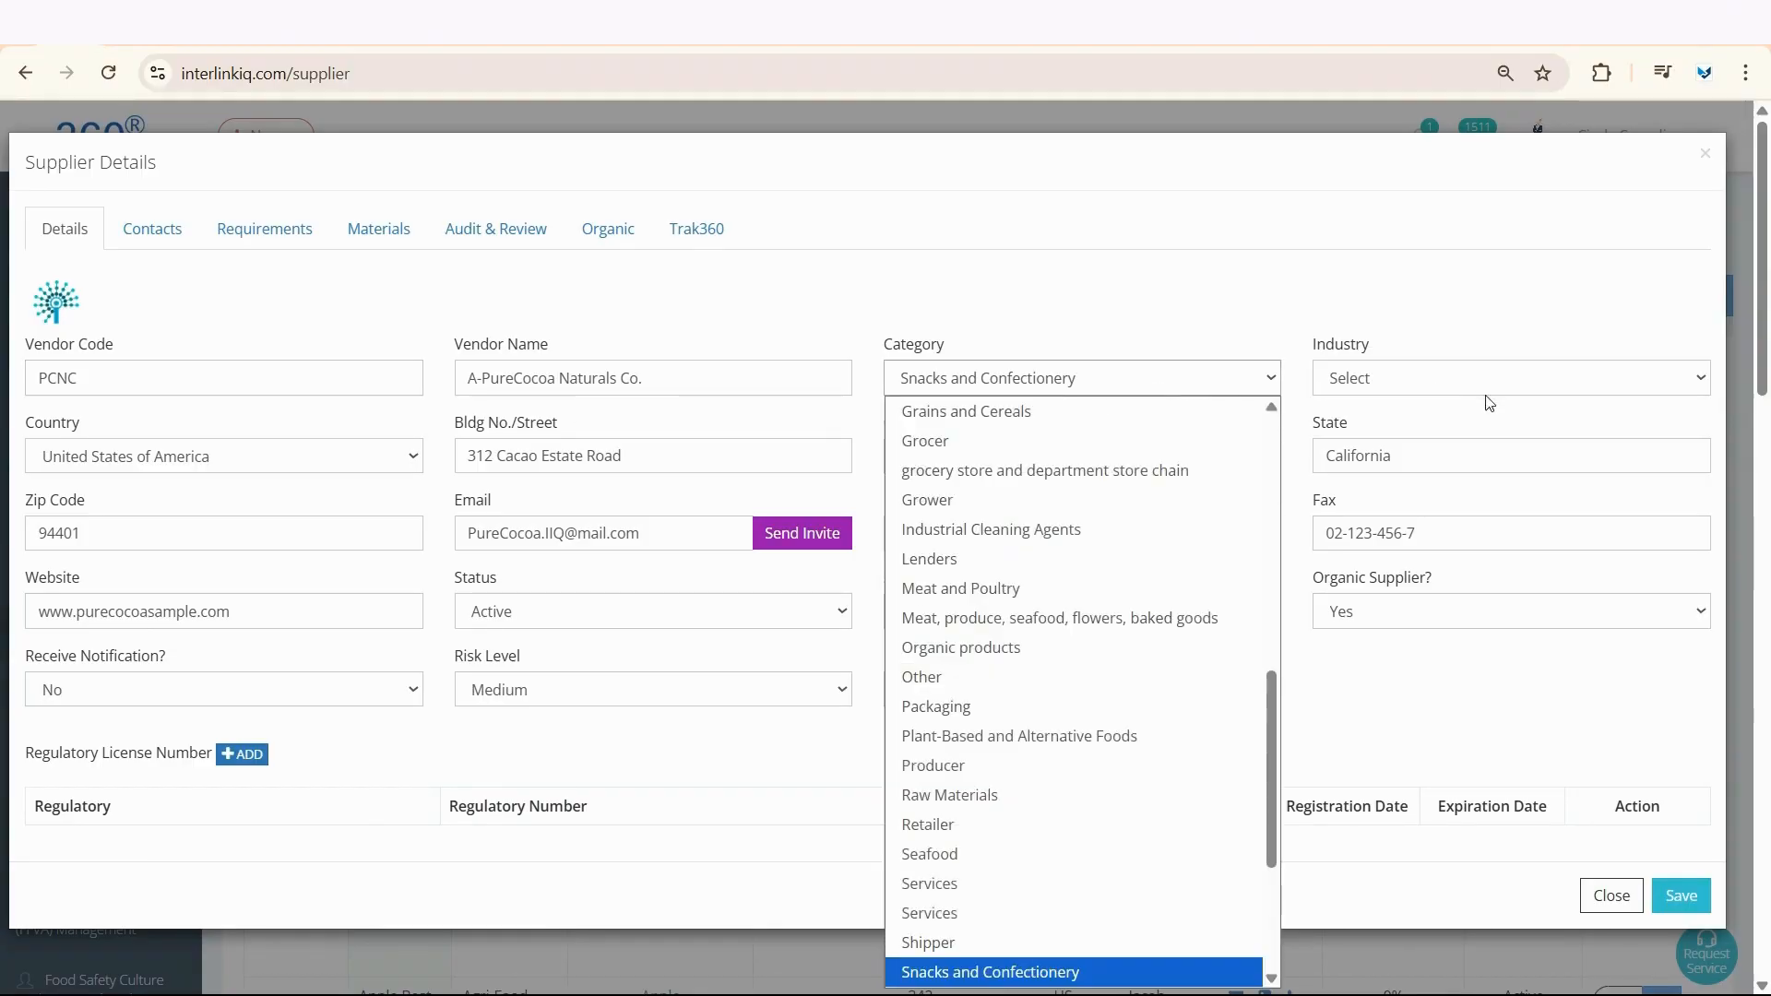
left_click(1530, 384)
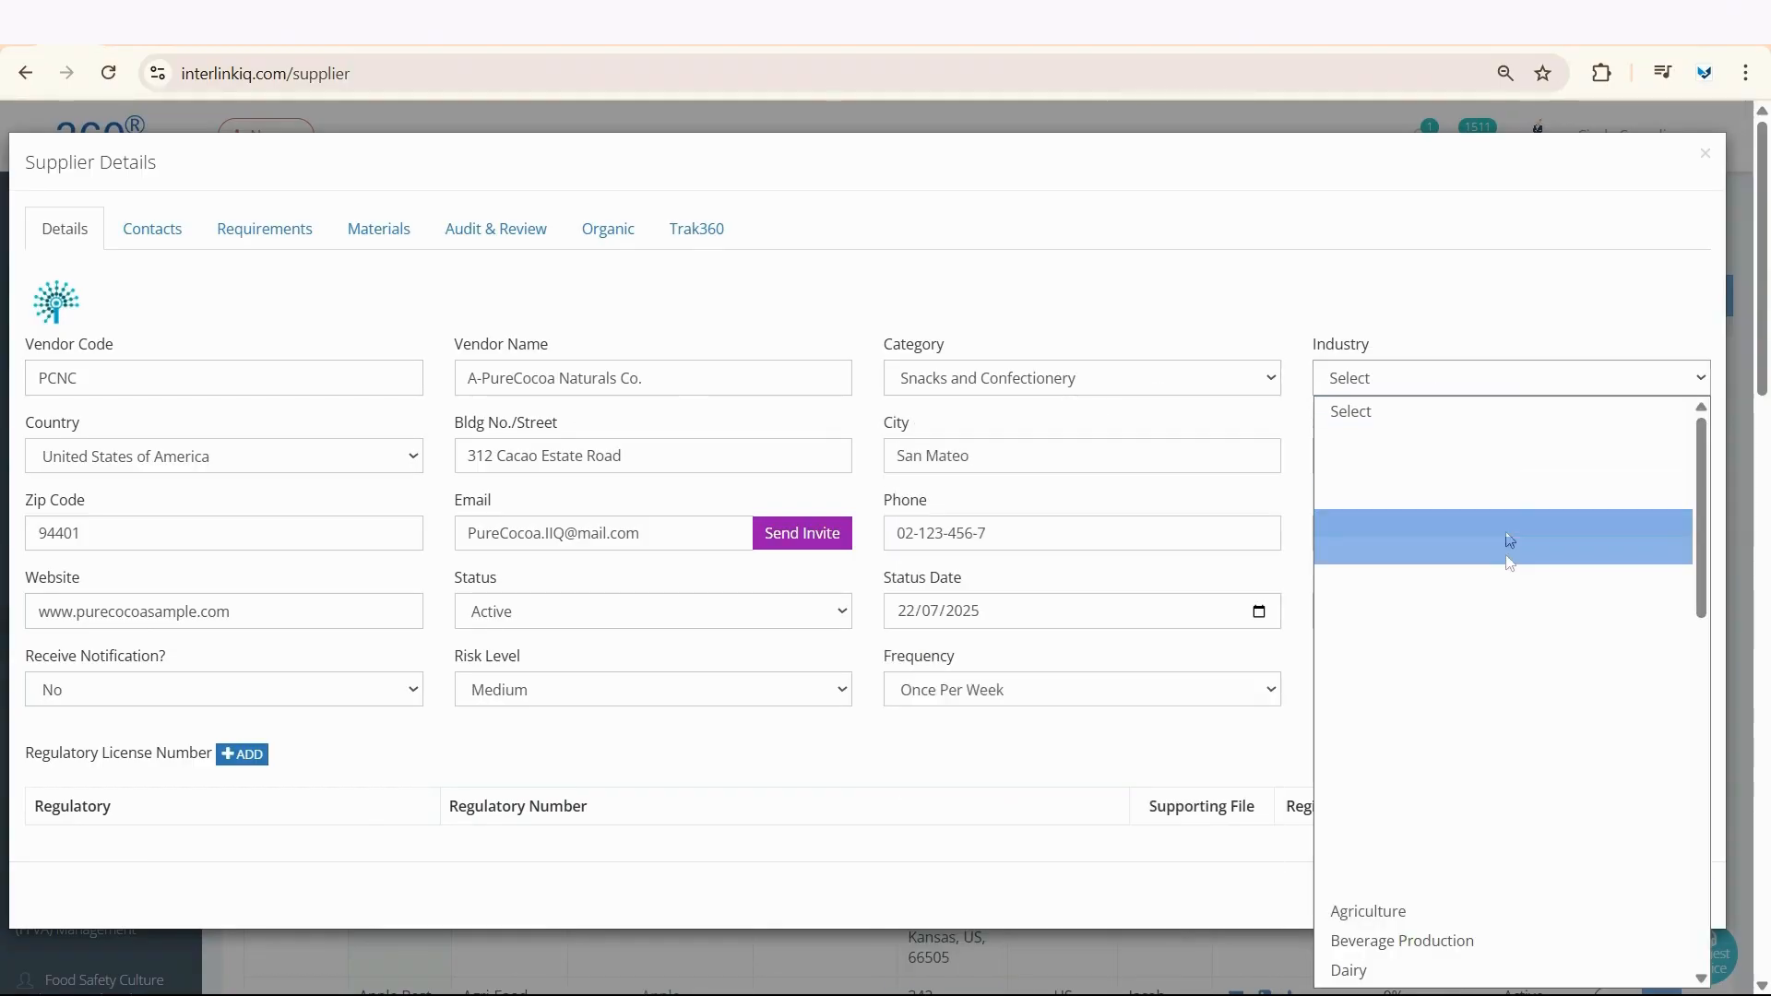
scroll(1510, 539, "down", 5)
scroll(1470, 569, "down", 2)
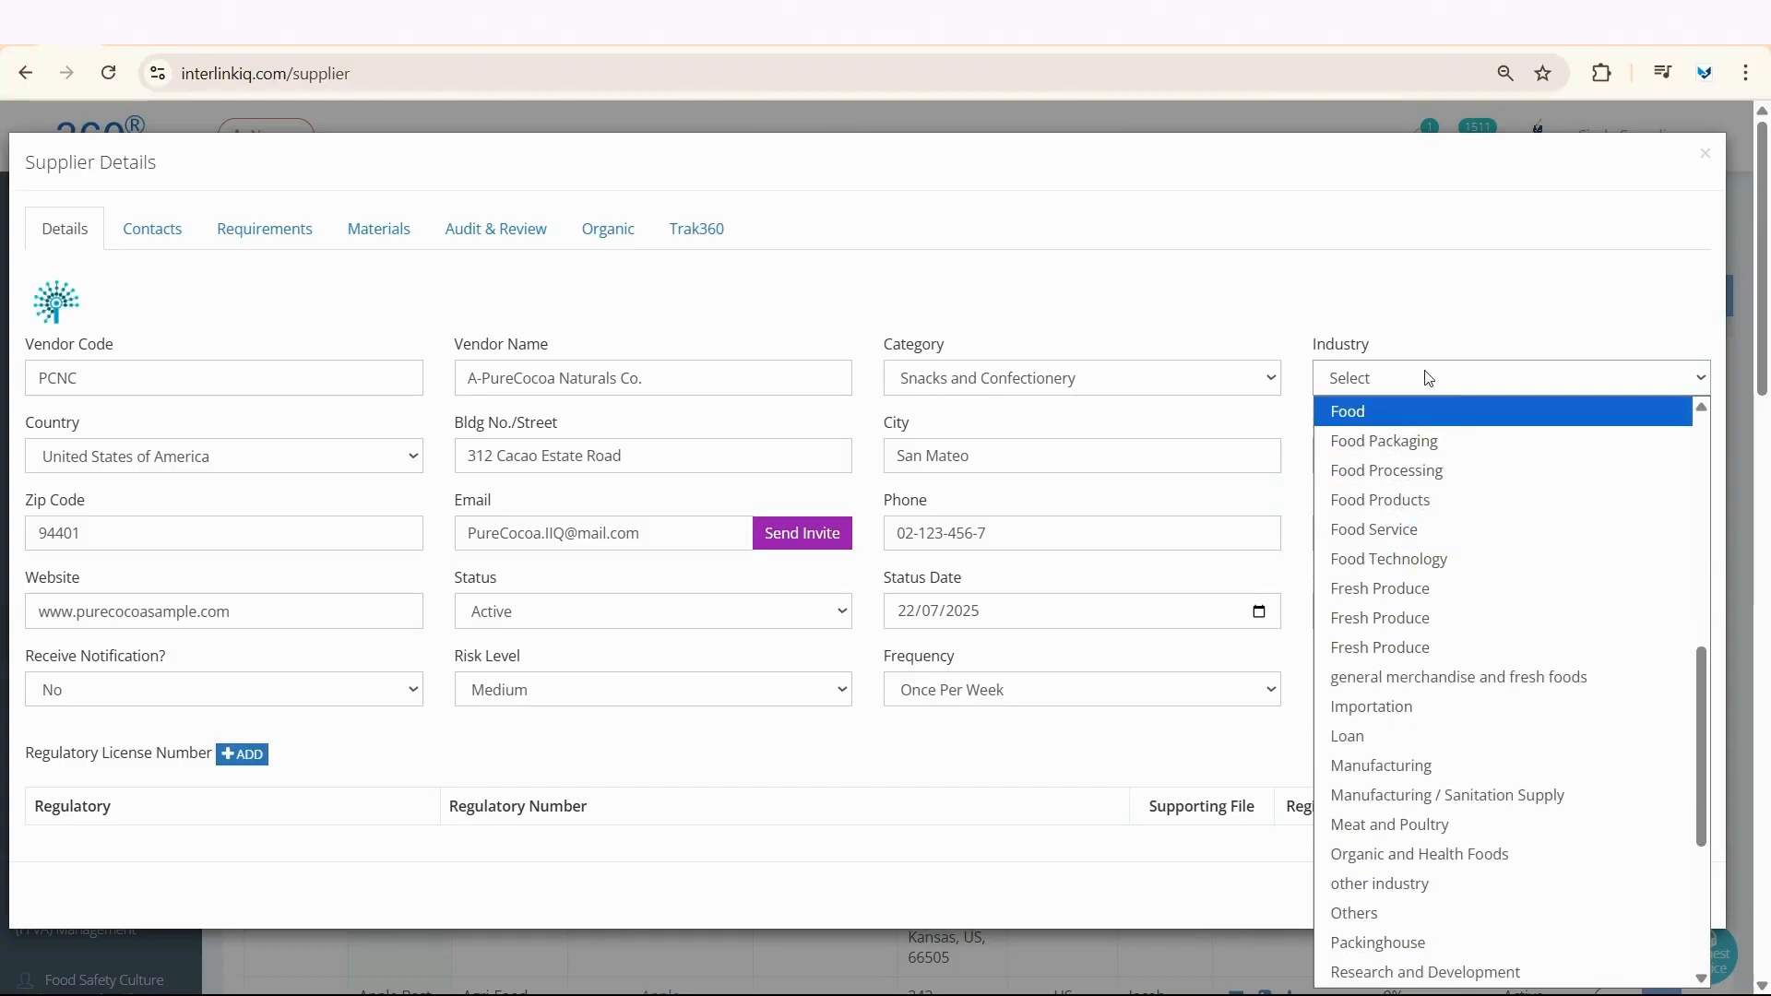
left_click(1362, 305)
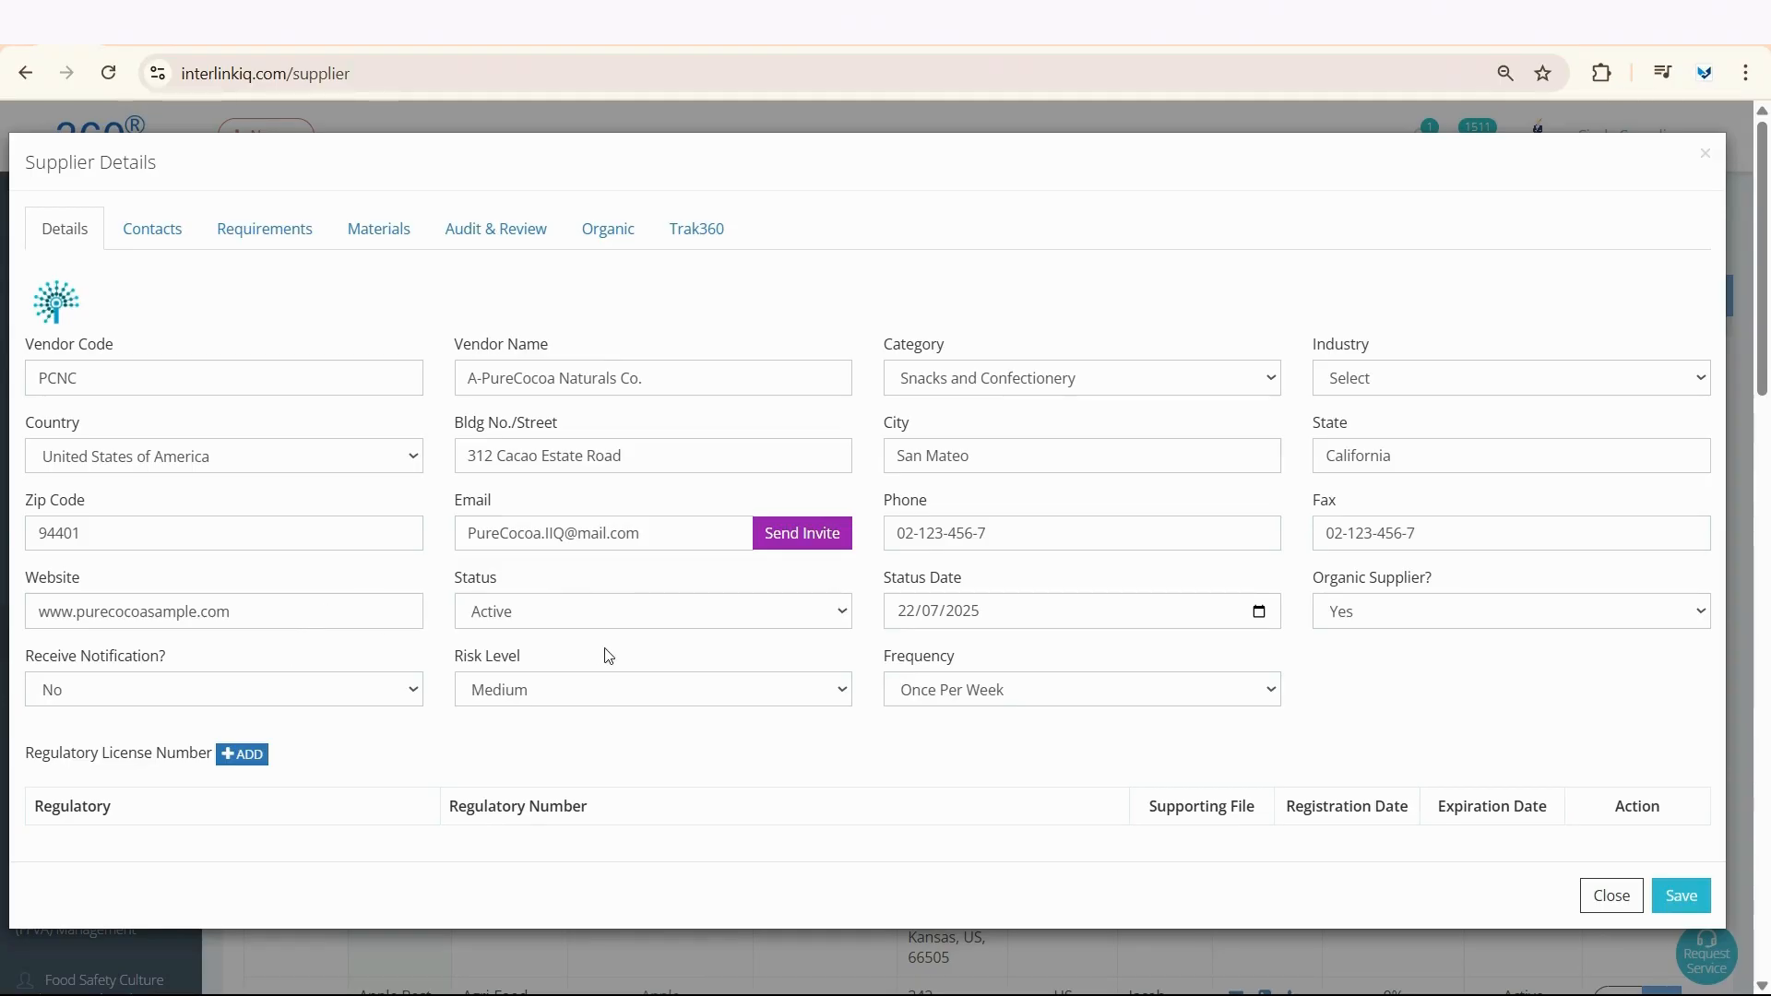
Examine the available status, risk level, receive notification and frequency options in the supplier's details, keeping the current selections
left_click(709, 627)
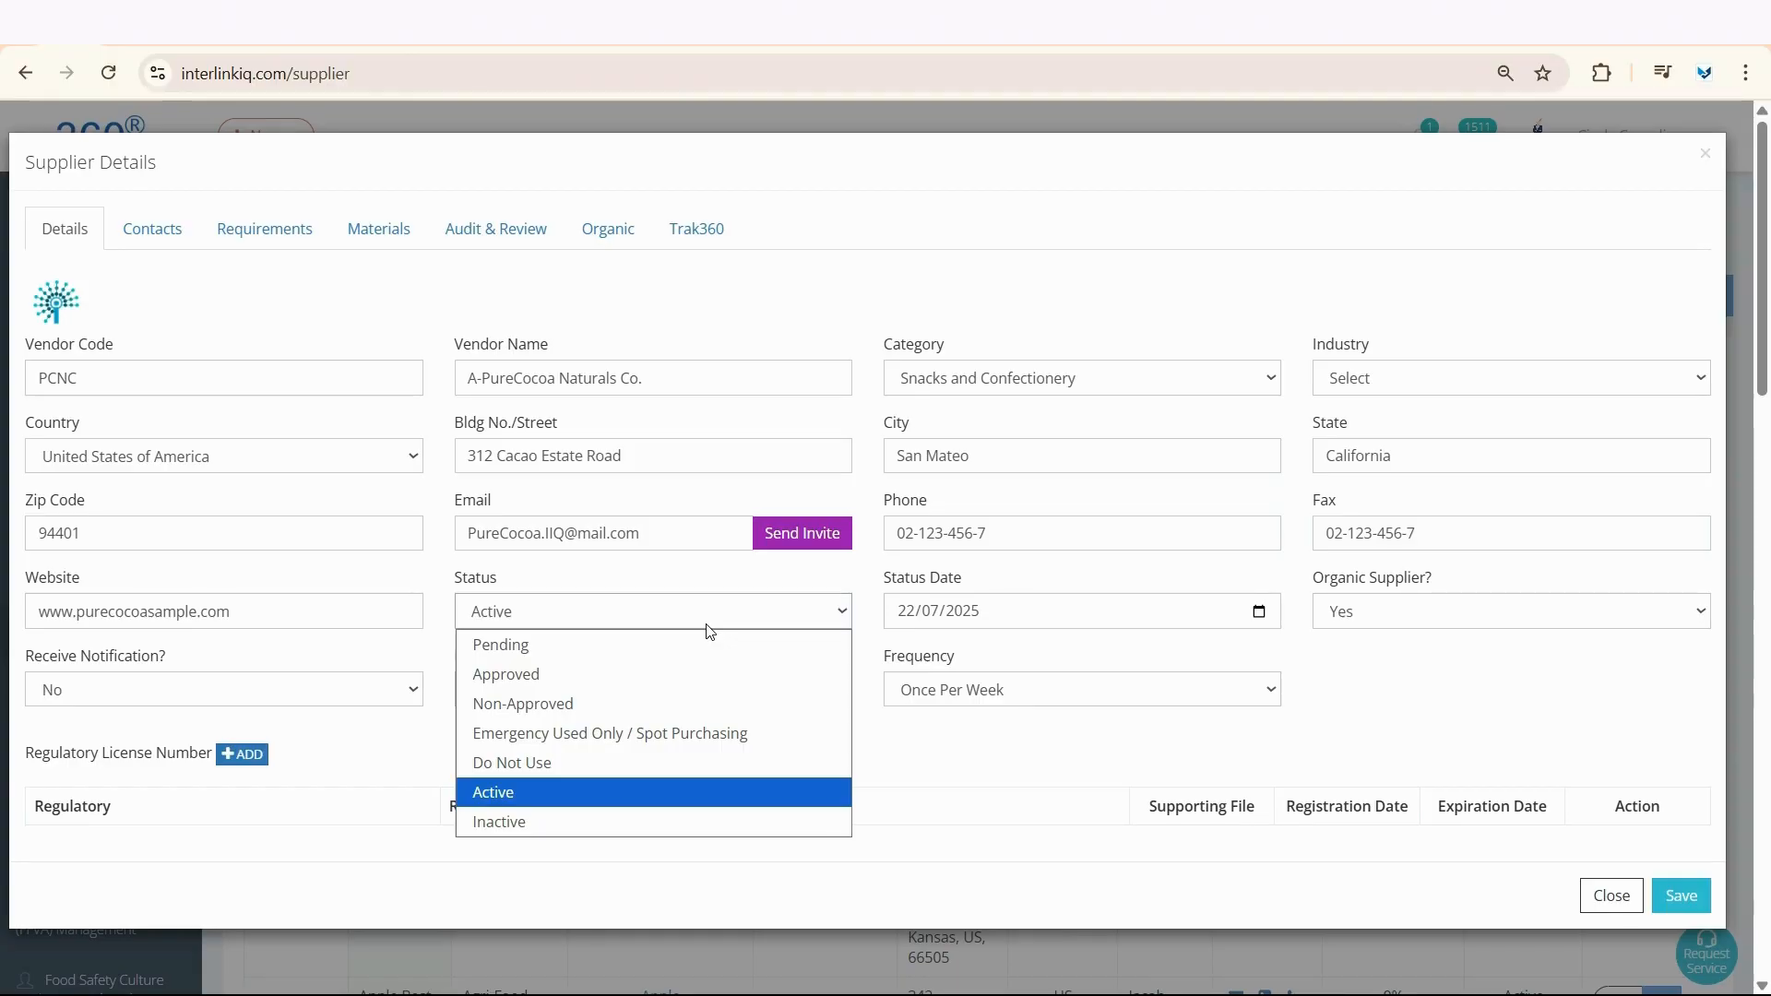
left_click(951, 642)
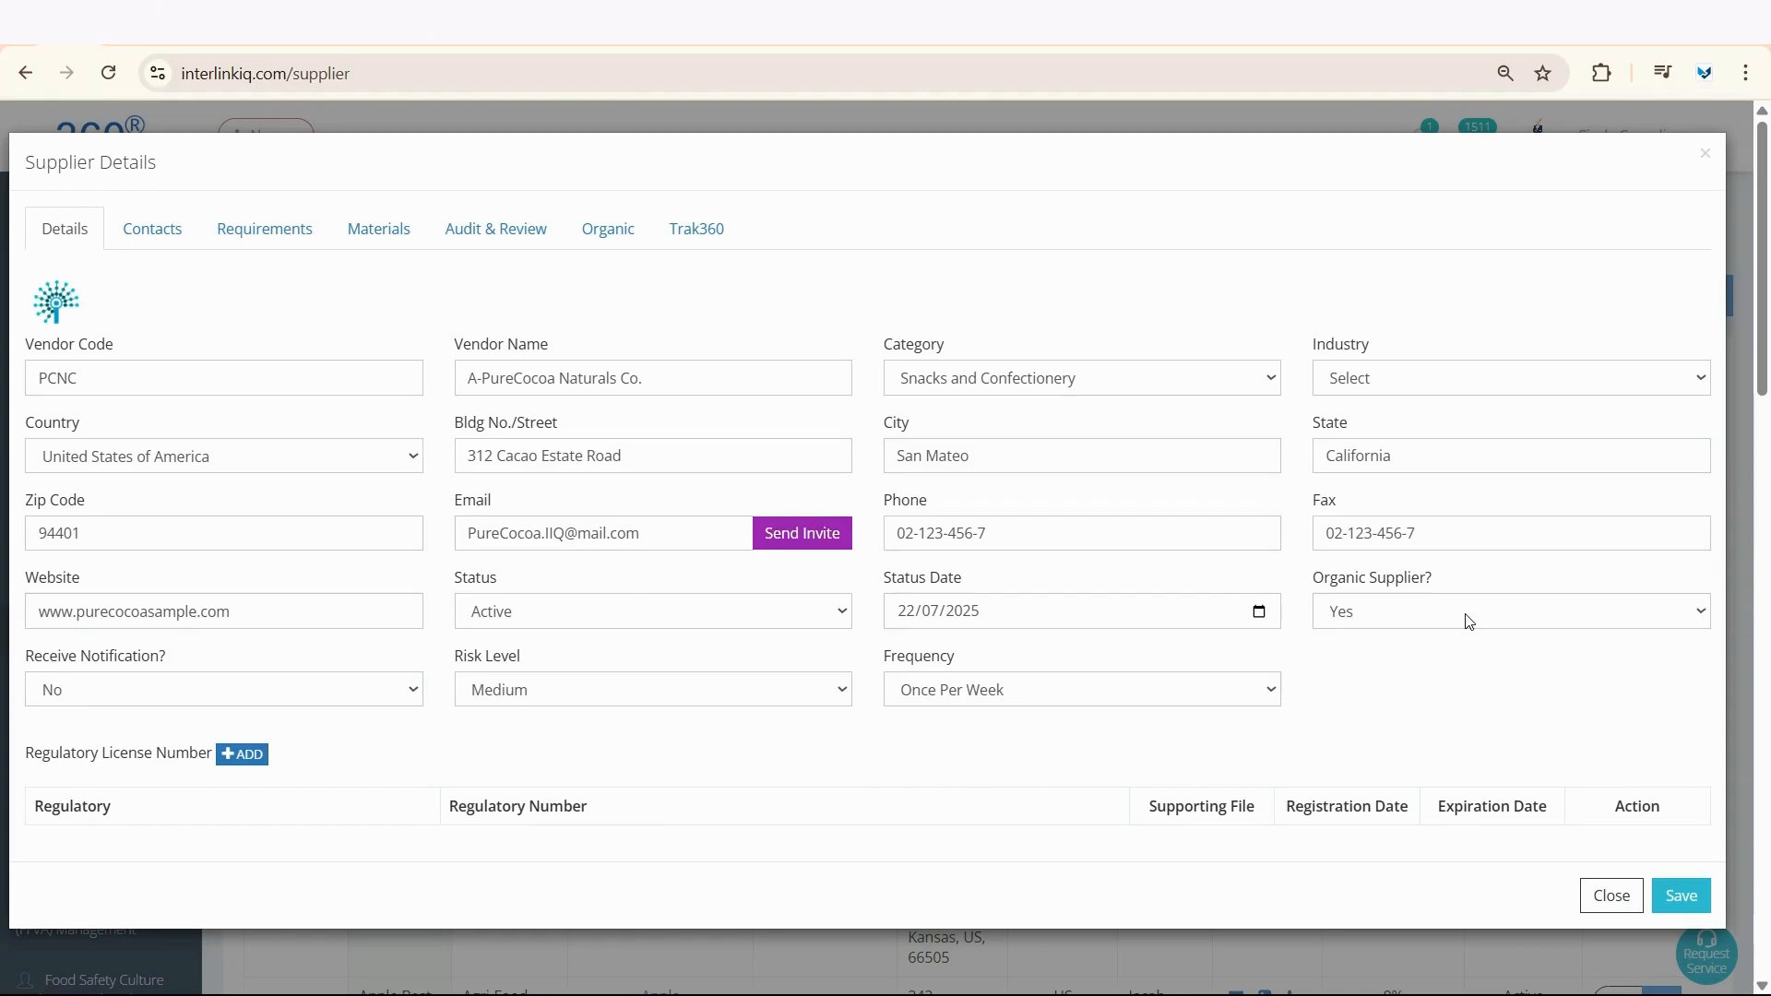
left_click(738, 702)
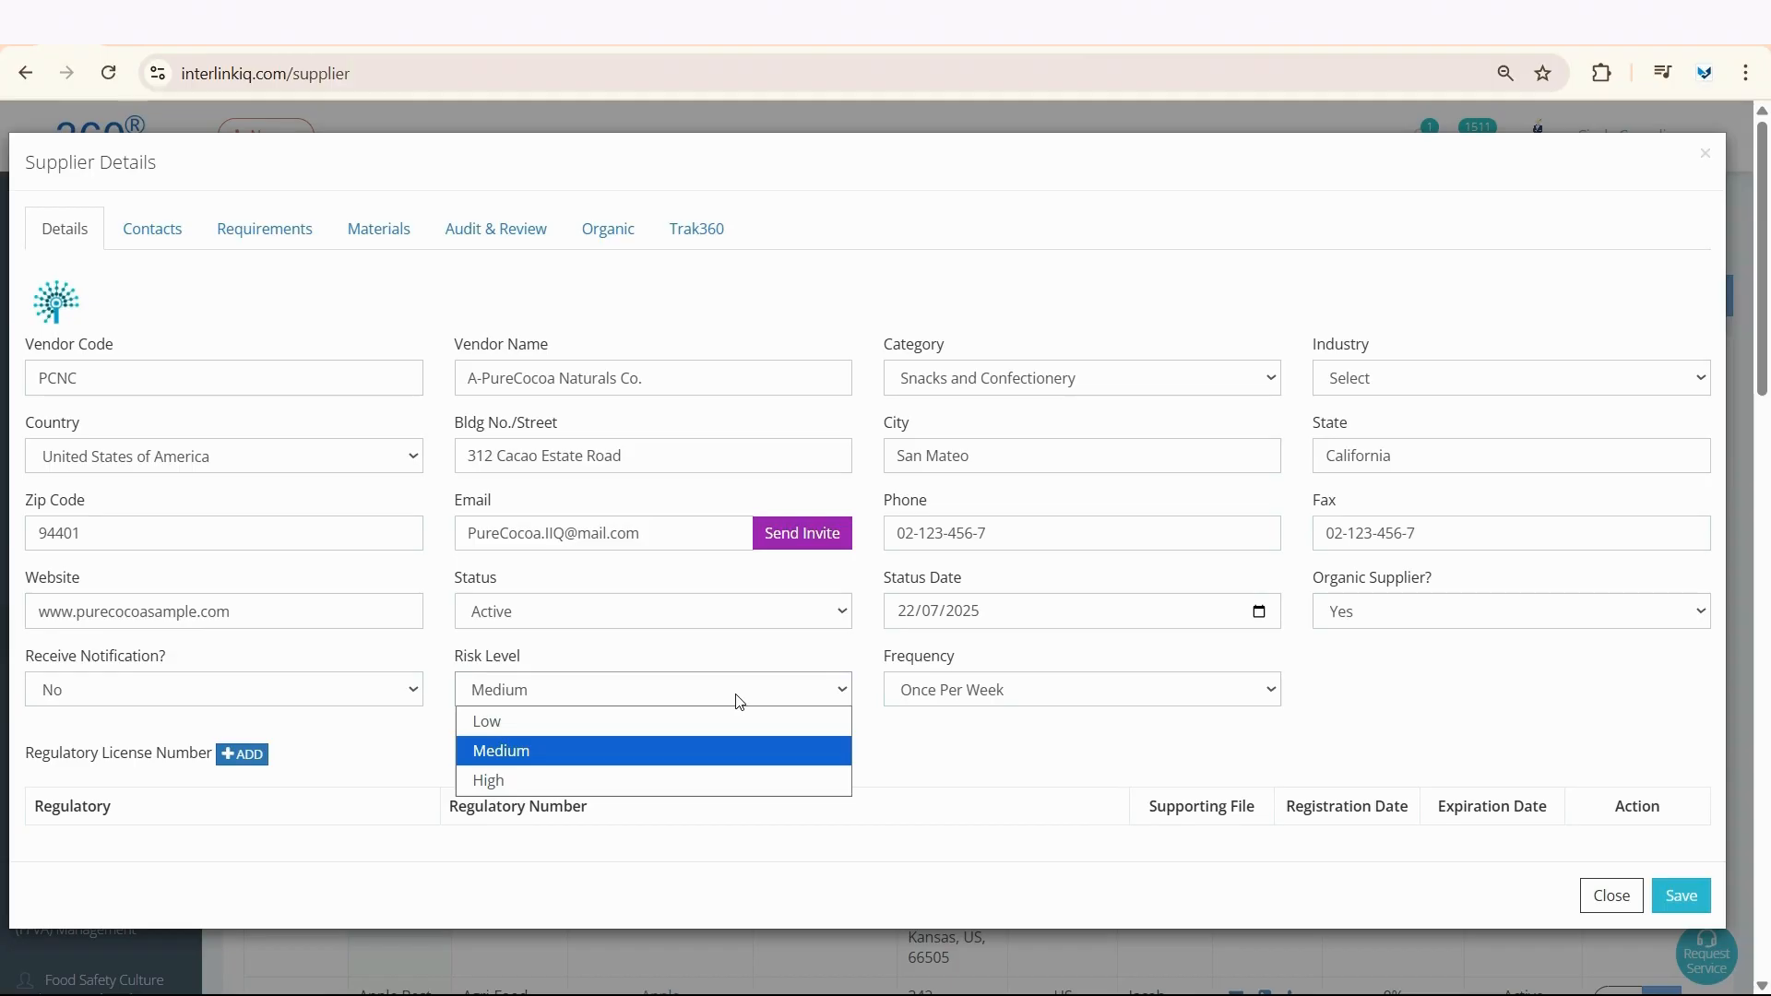
left_click(404, 753)
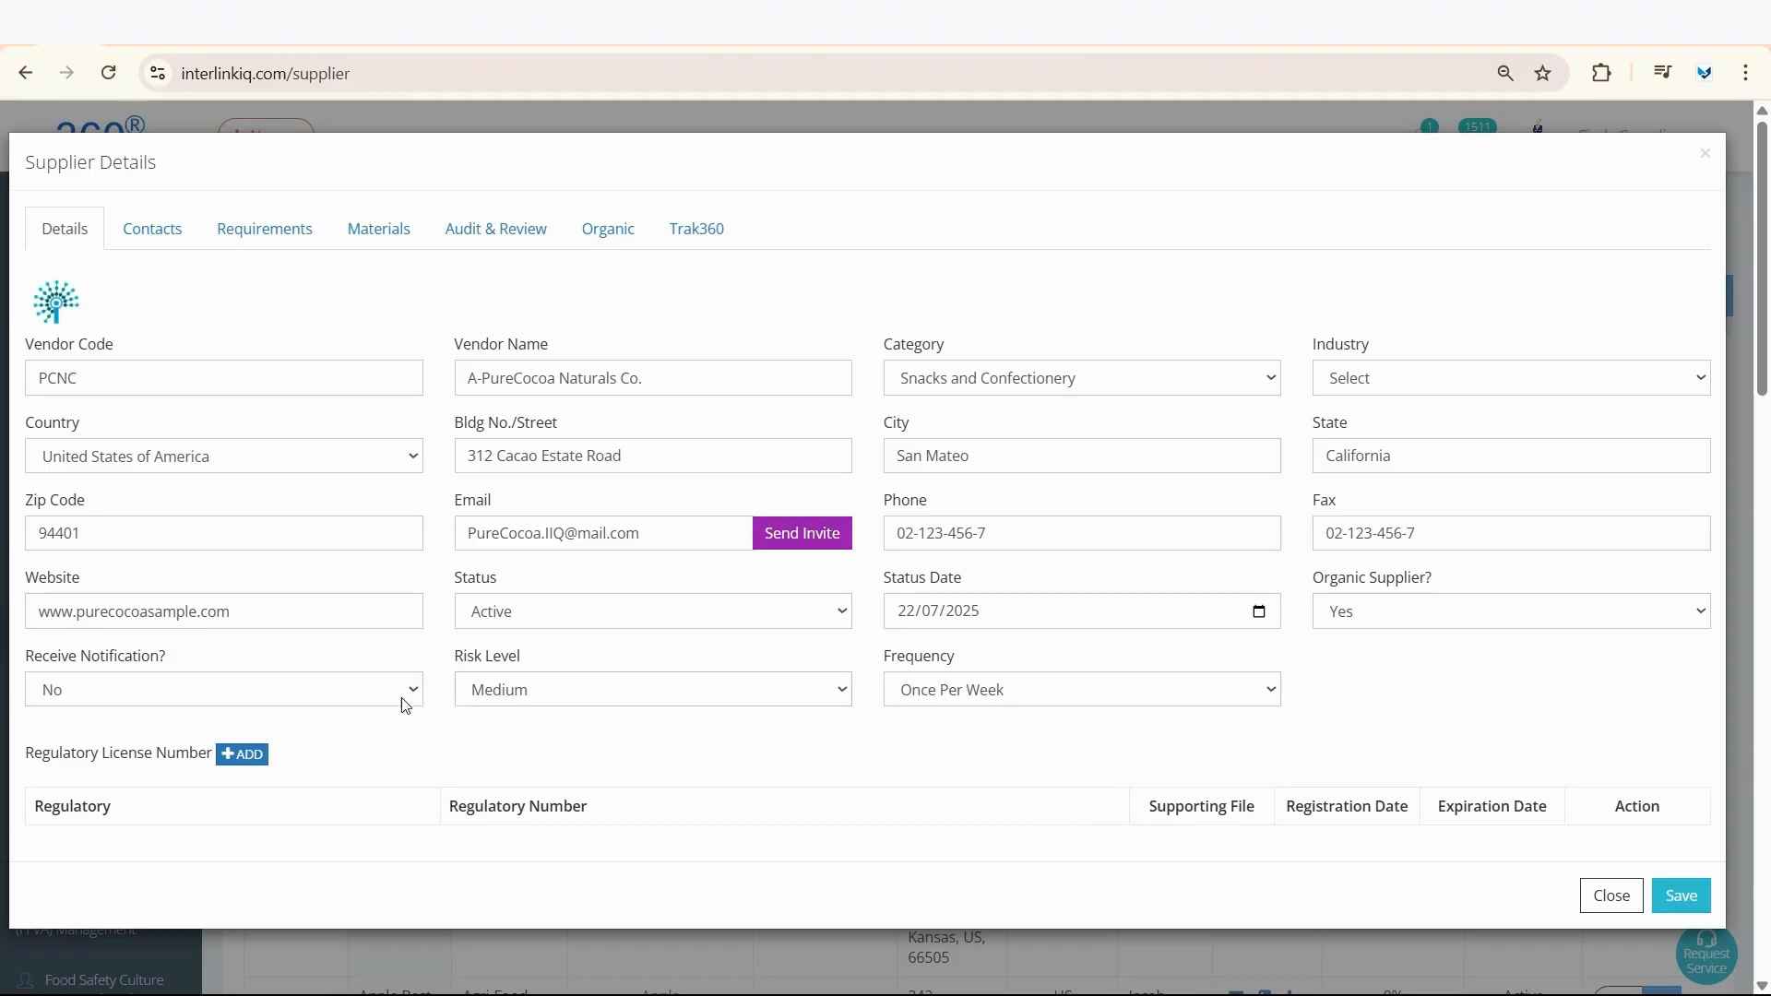
left_click(405, 698)
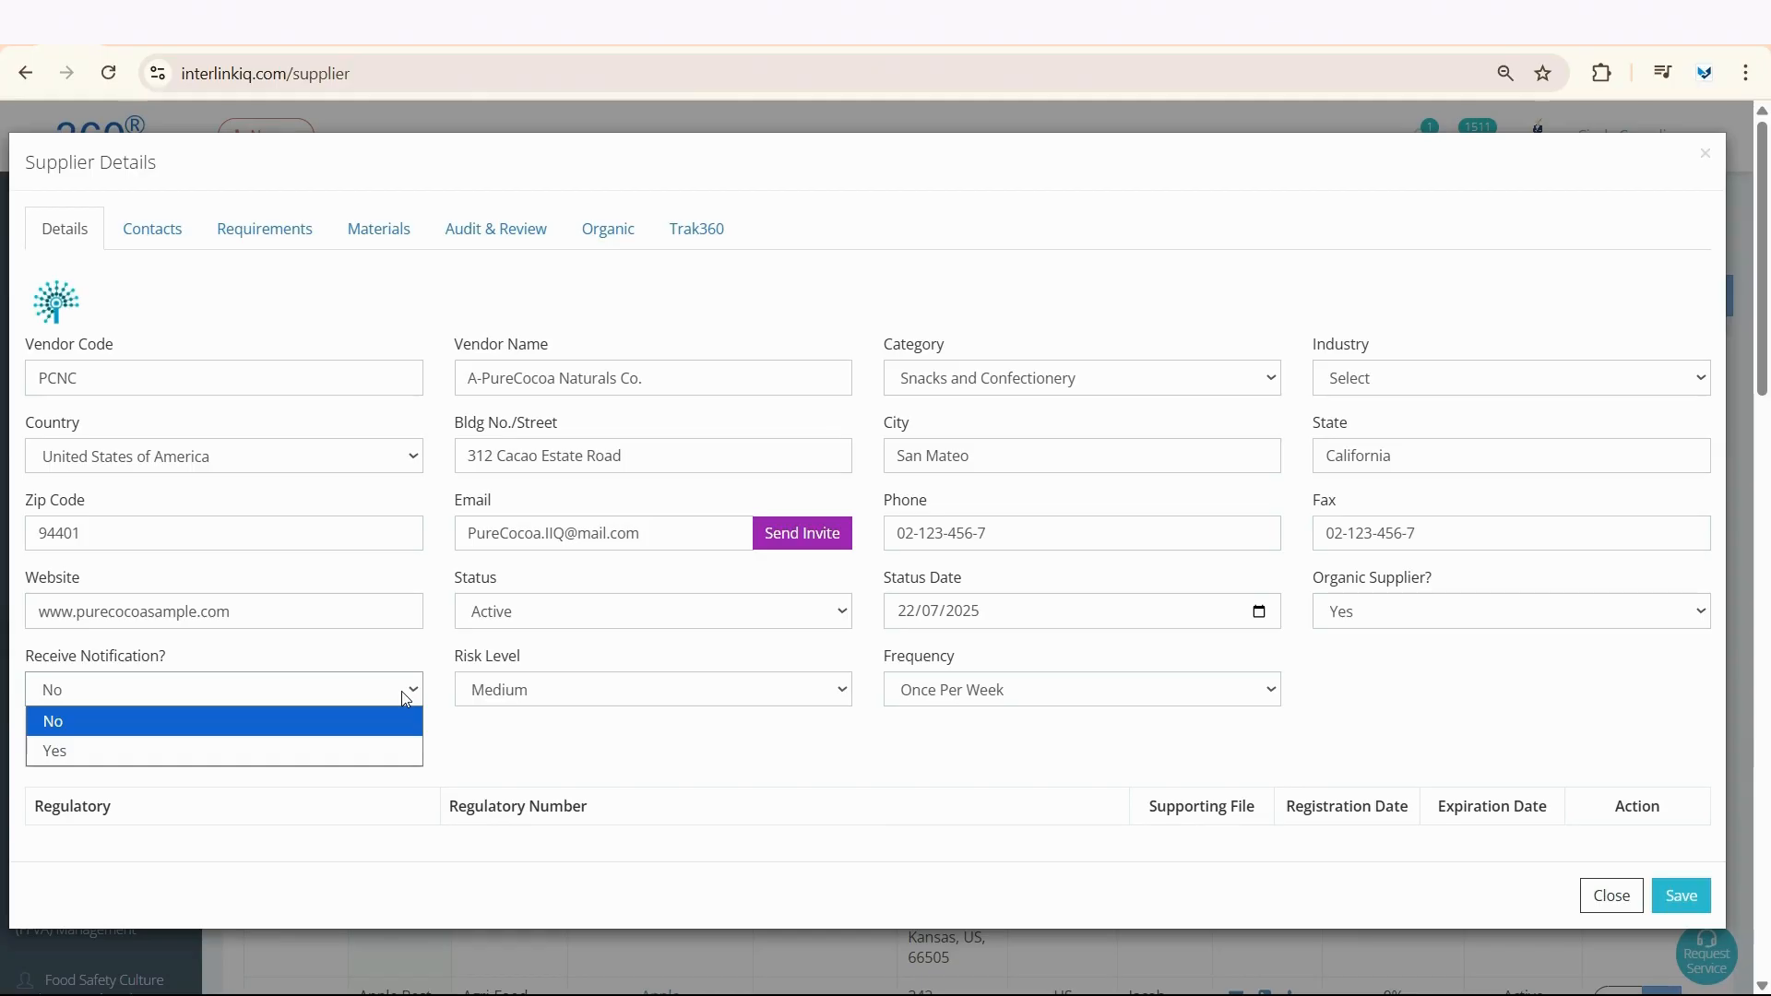
left_click(405, 698)
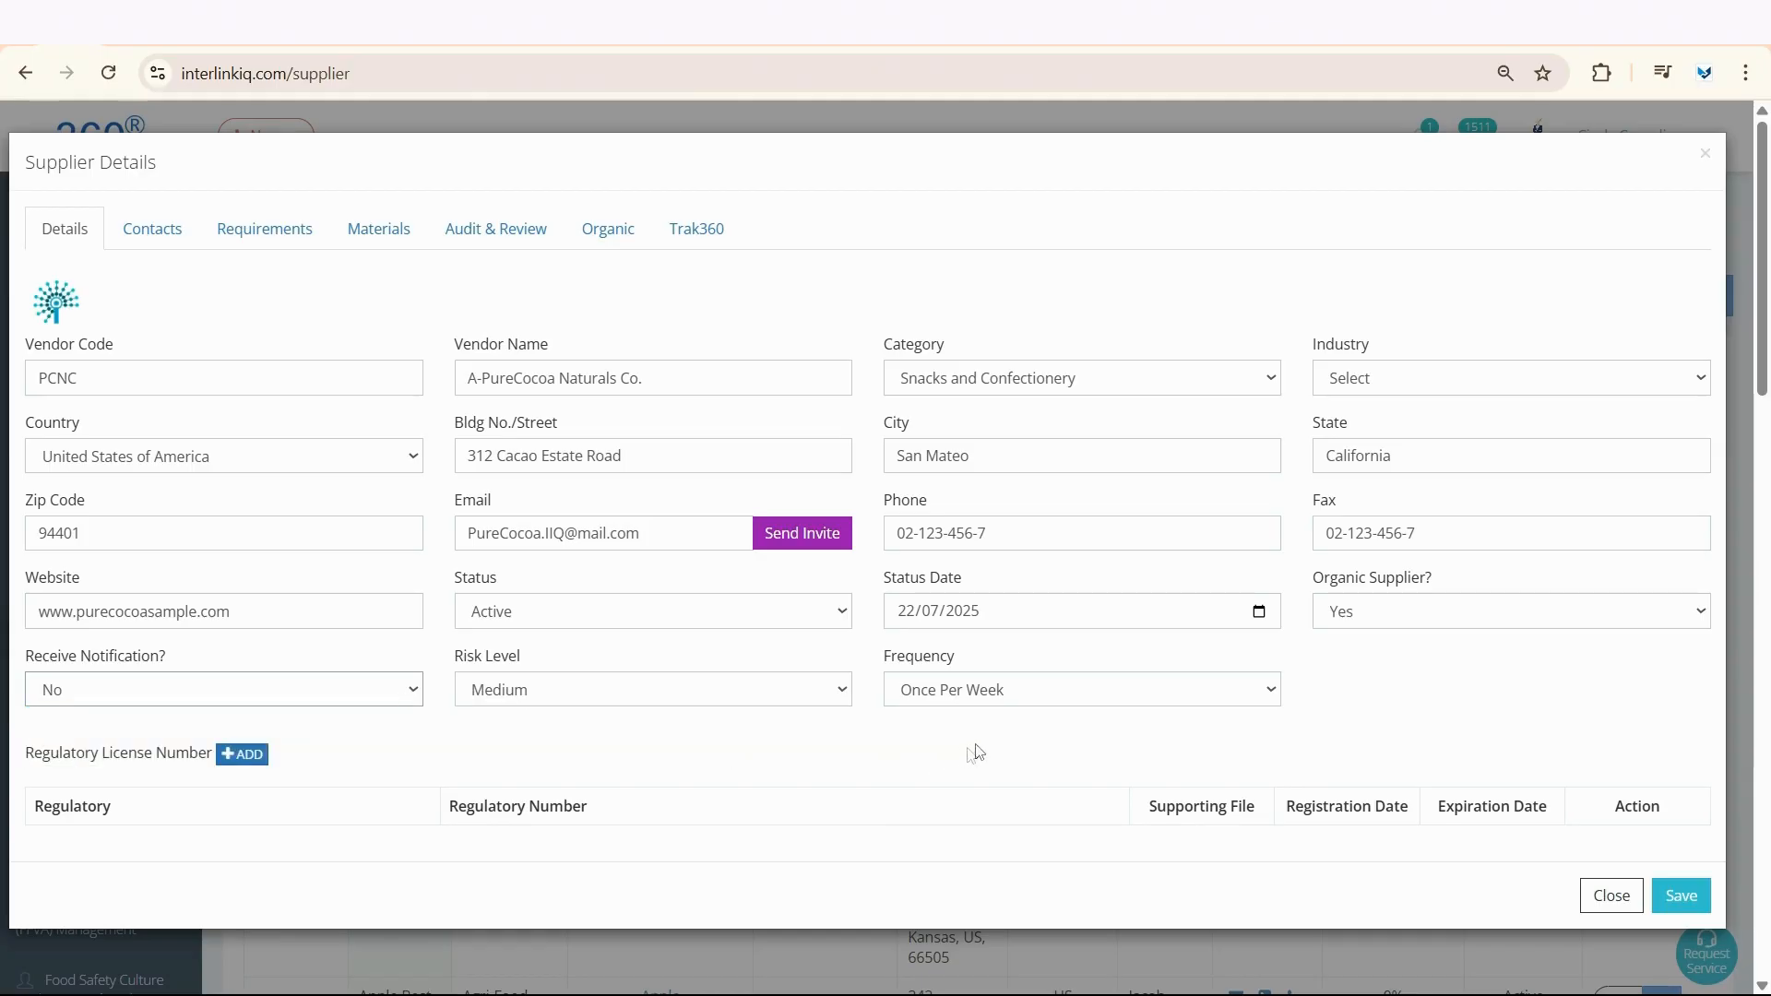
left_click(995, 698)
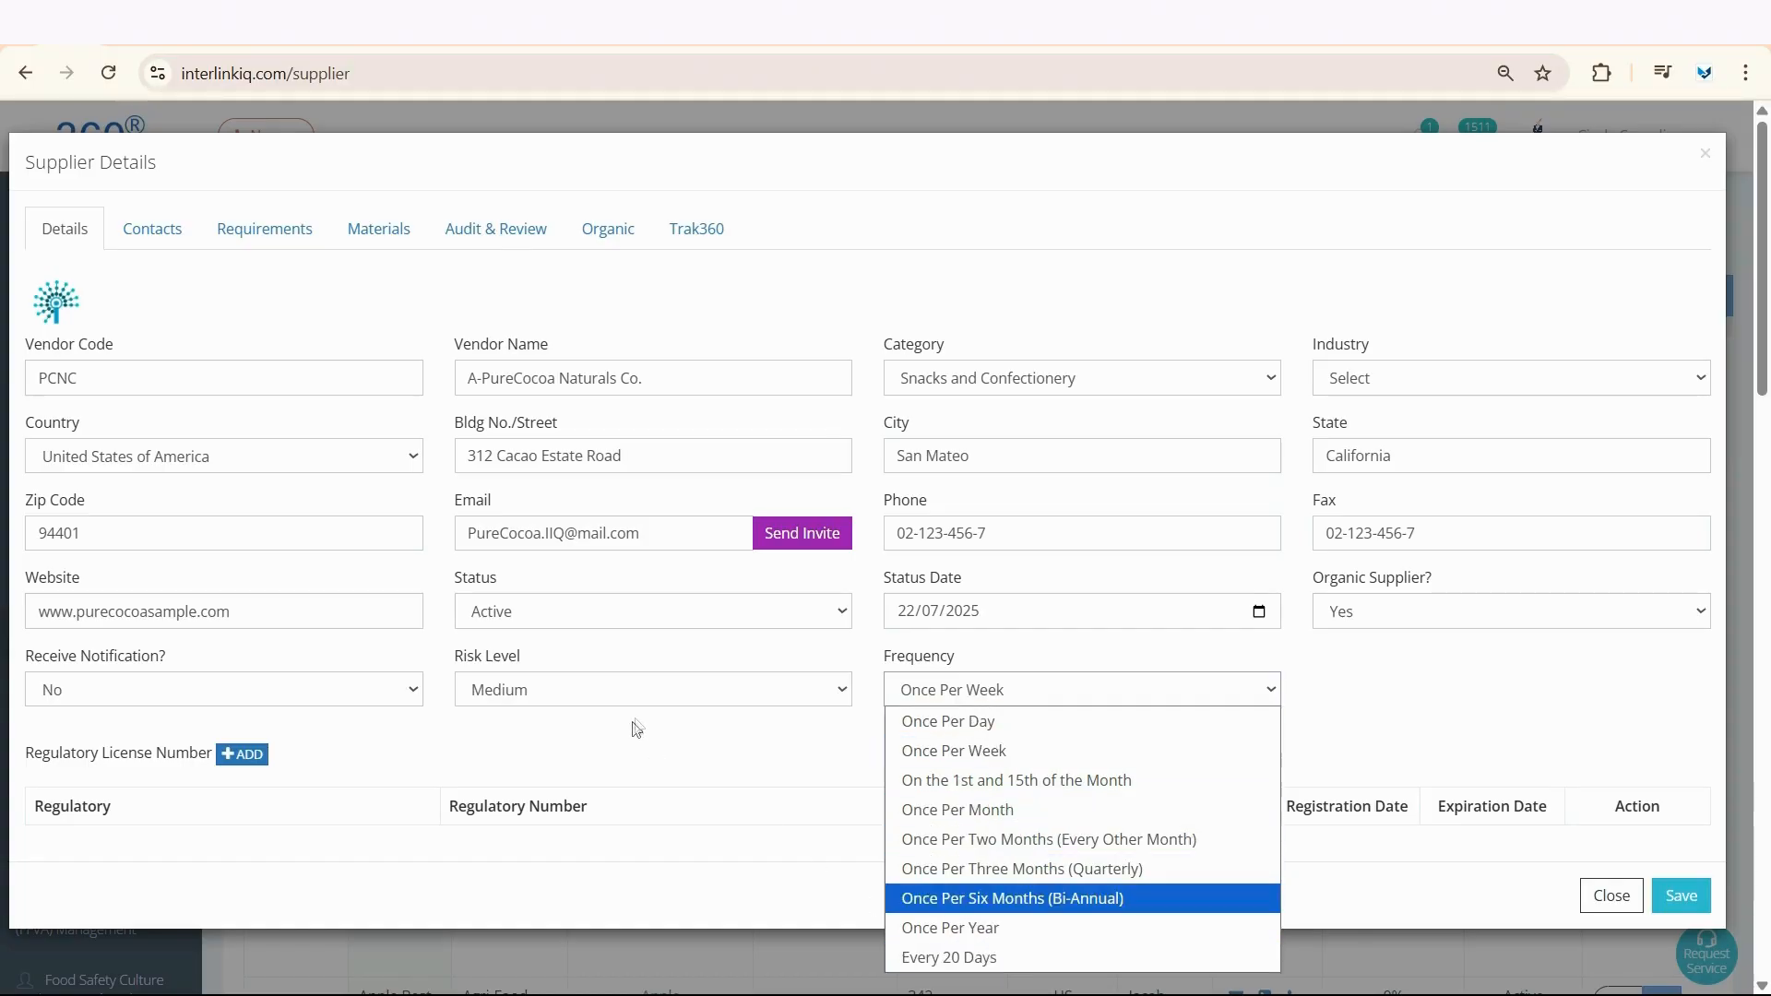
left_click(713, 767)
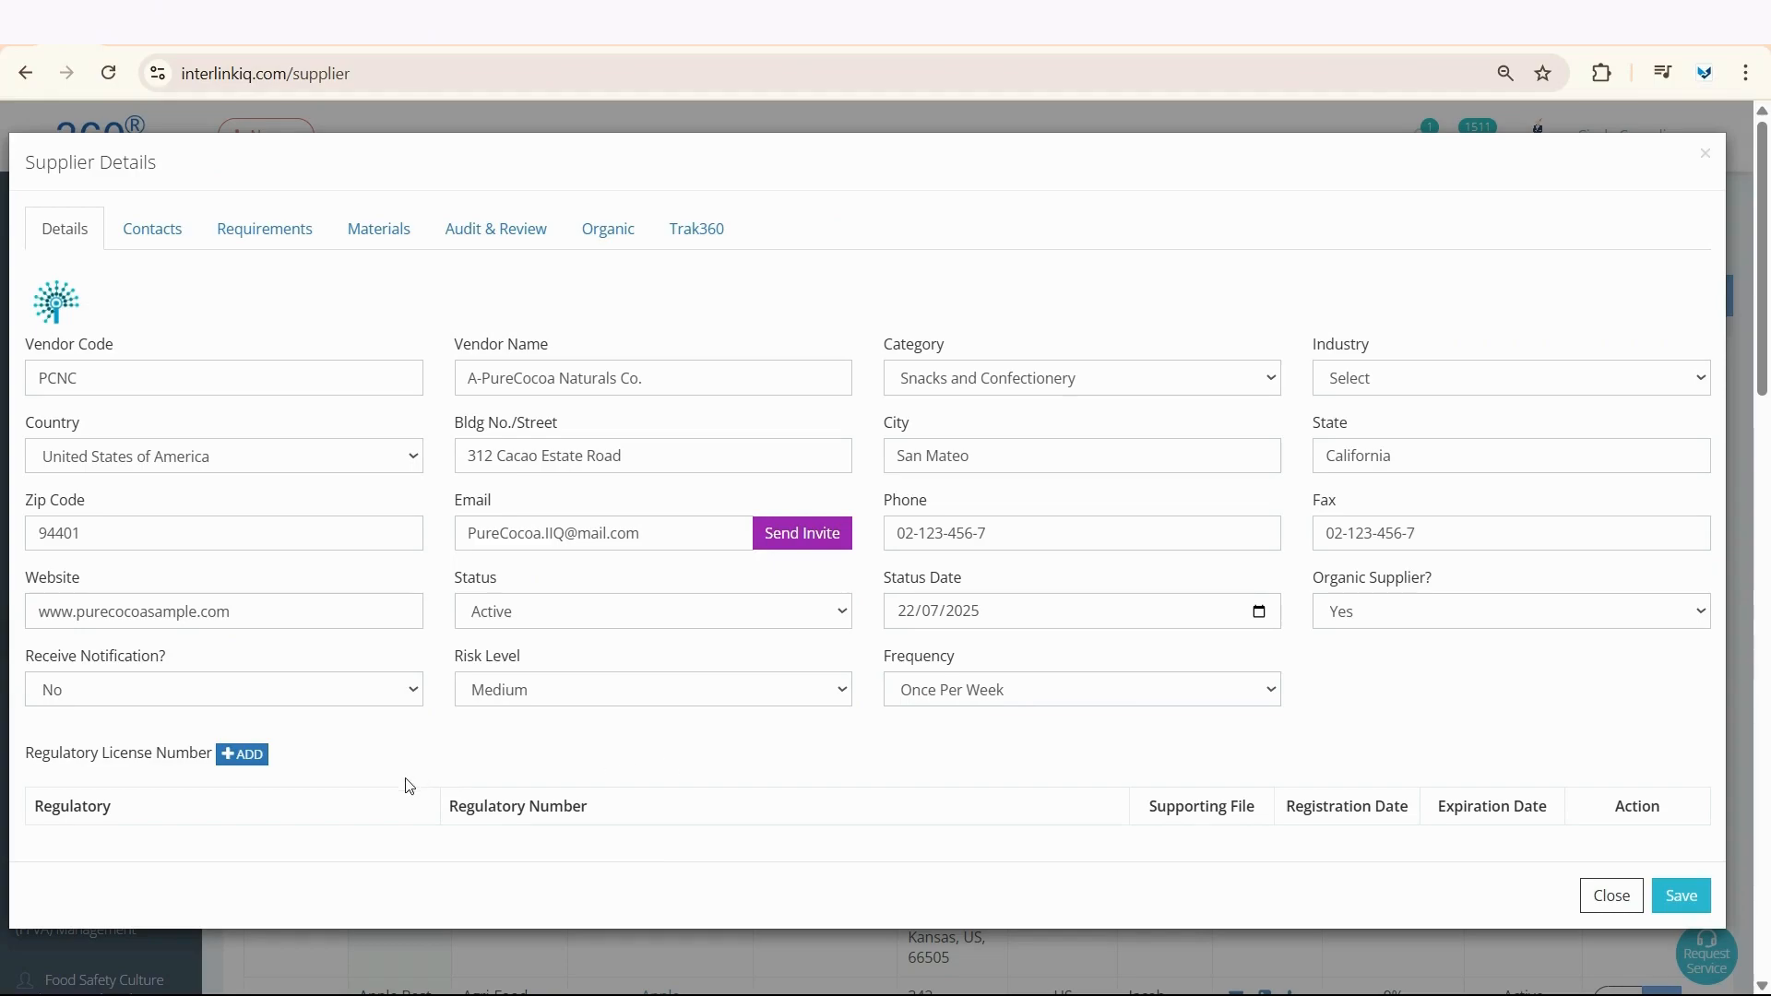
Inspect the form for adding a regulatory license number to the supplier, closing it without adding an entry
left_click(262, 771)
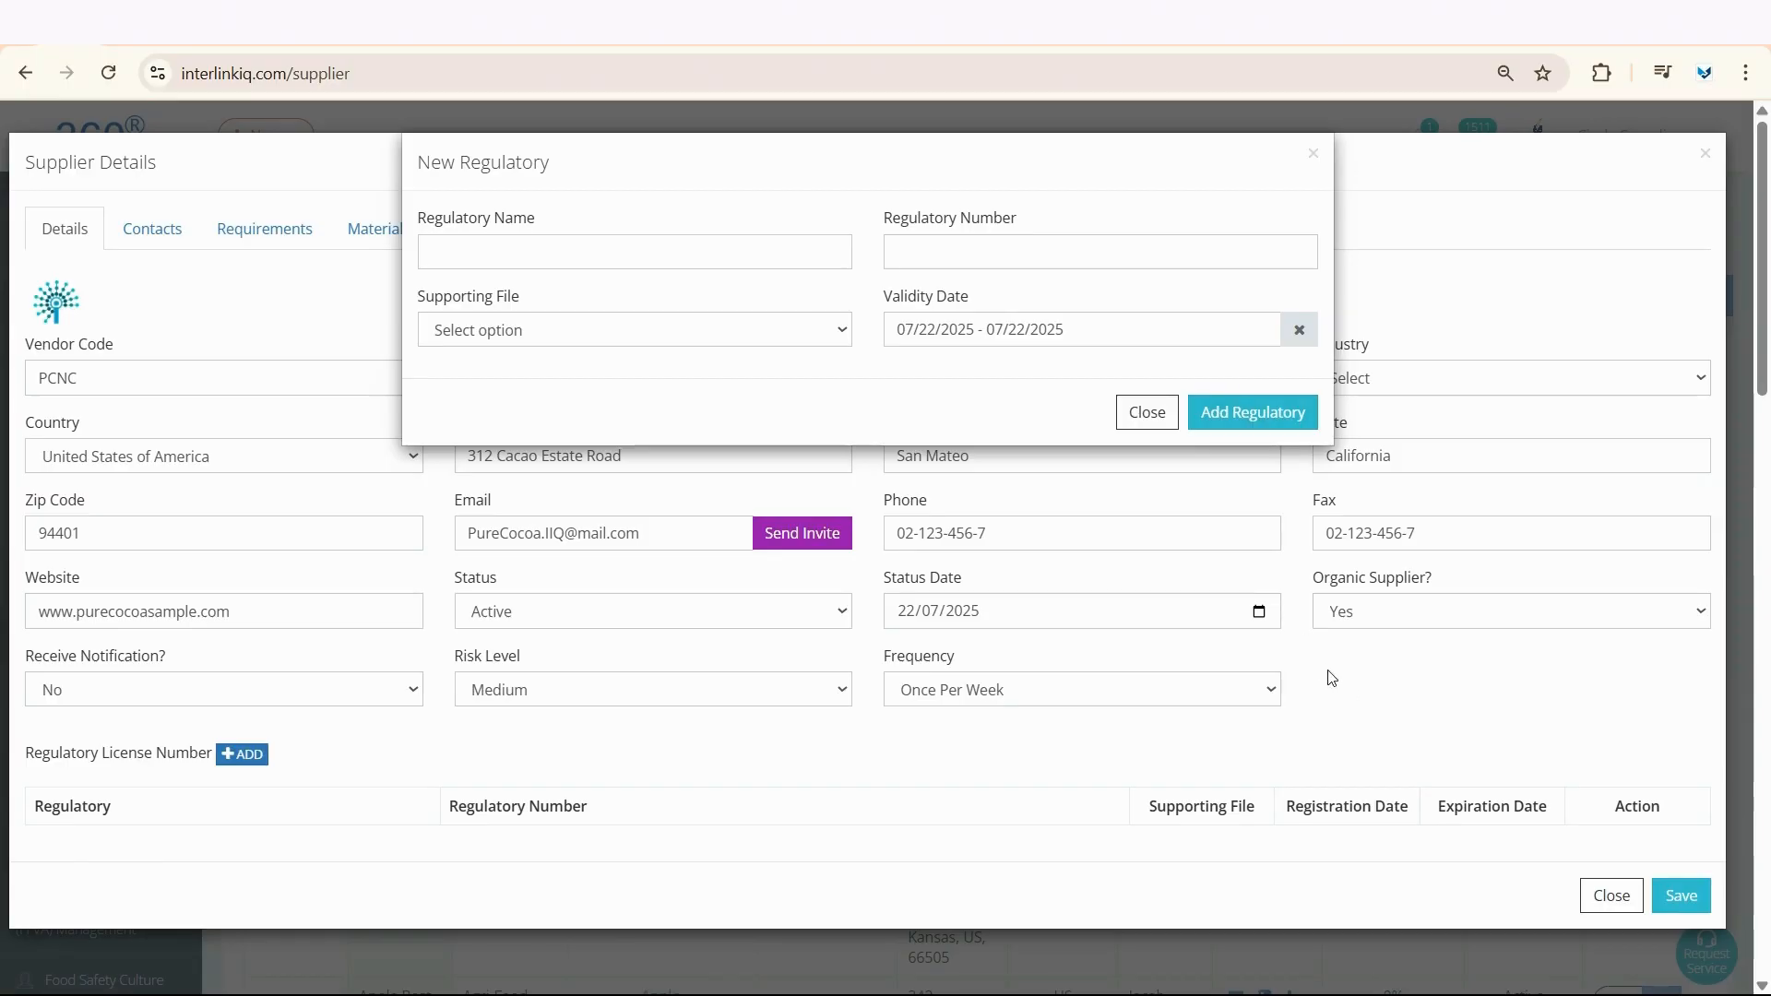
left_click(1386, 709)
mouse_move(1683, 962)
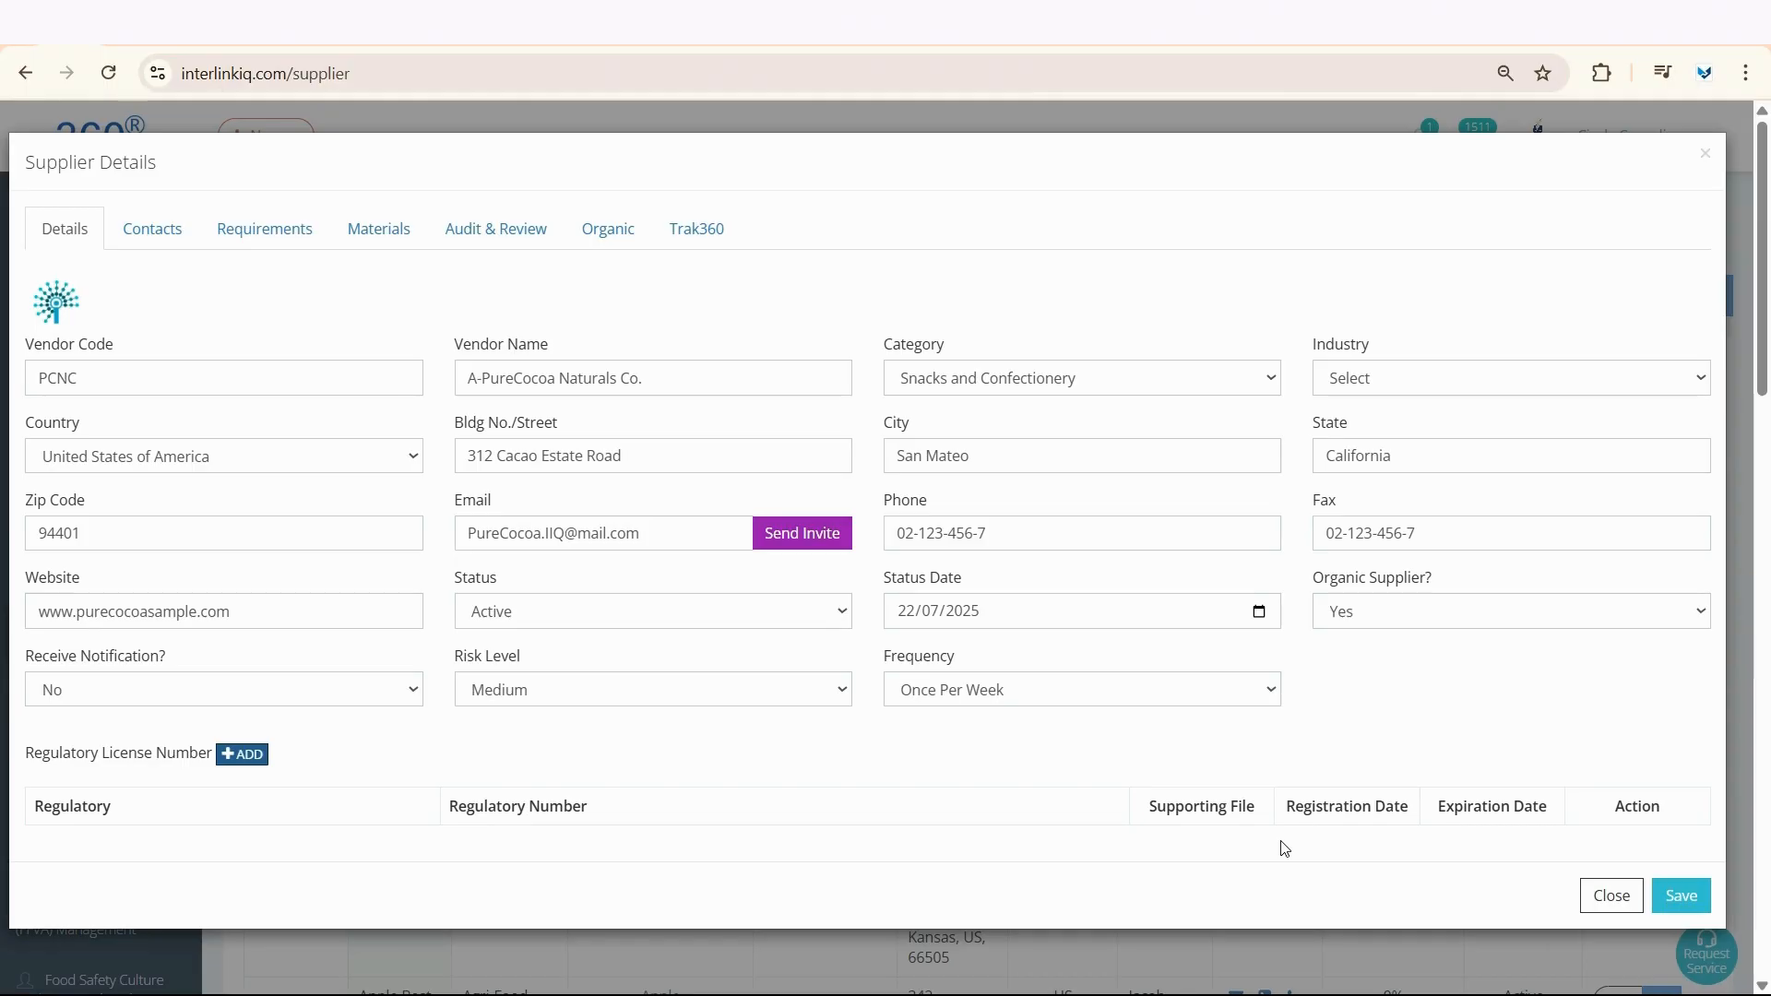
Open the supplier's contacts and inspect the blank form for adding a new contact, closing it without adding one
left_click(177, 246)
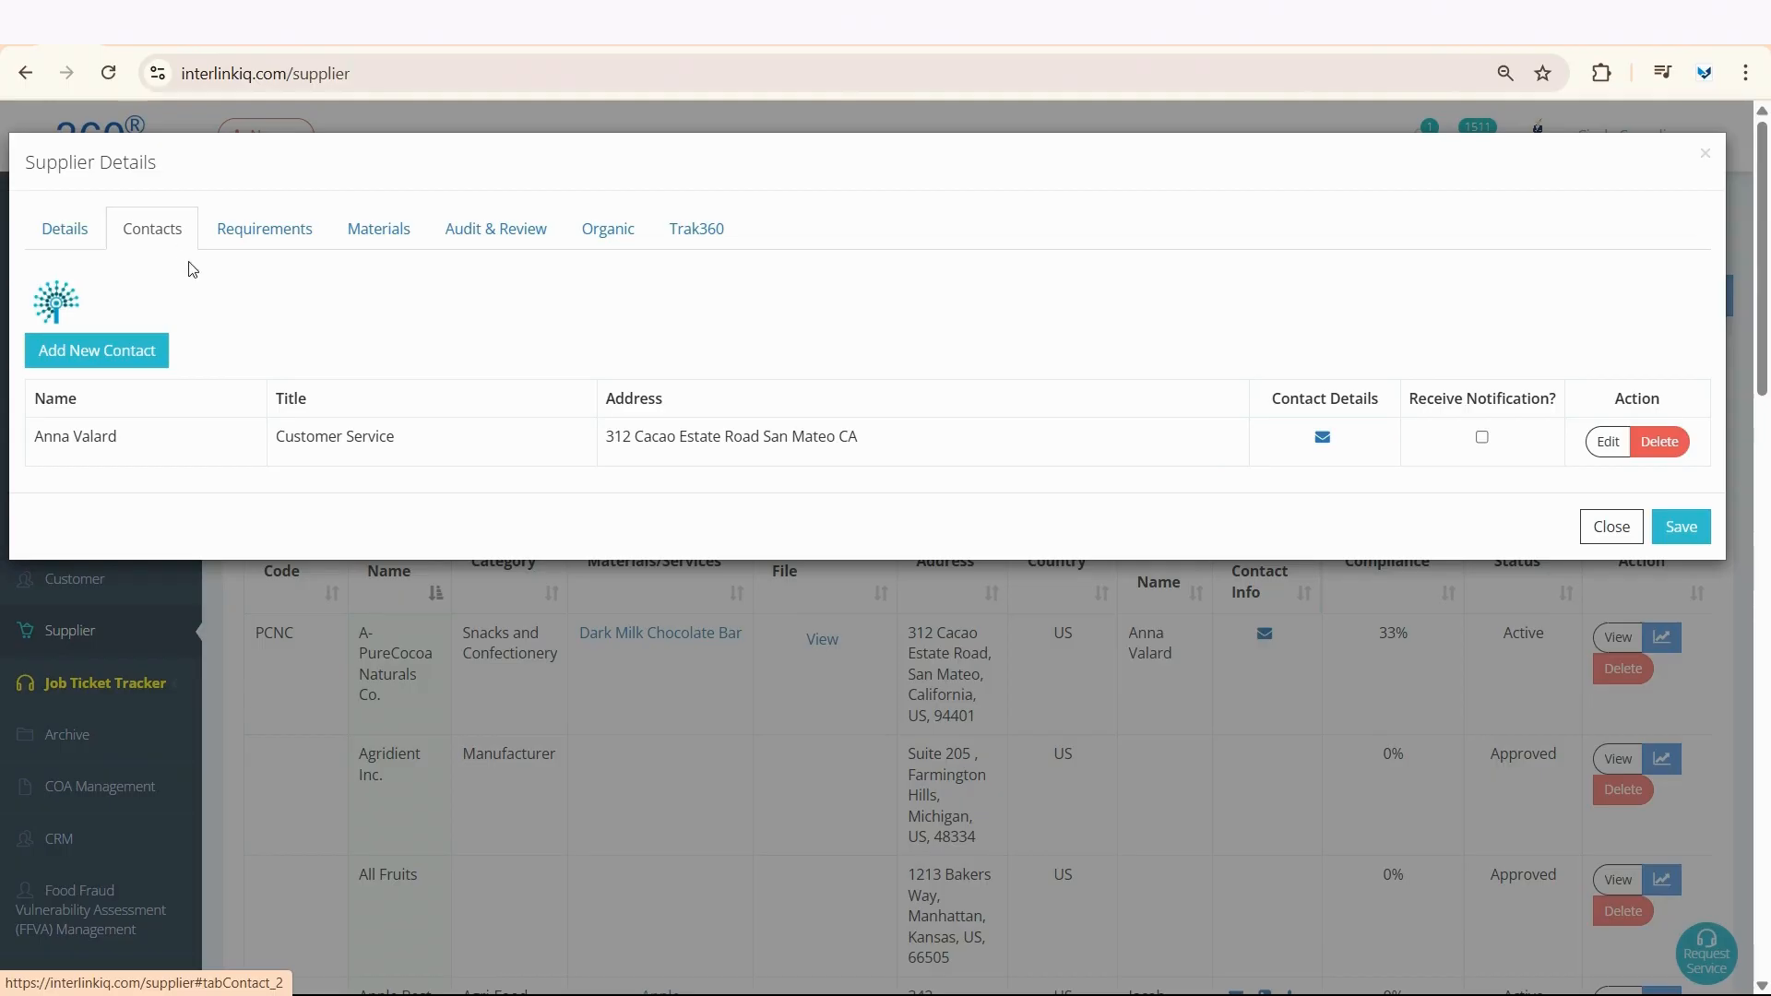
left_click(153, 352)
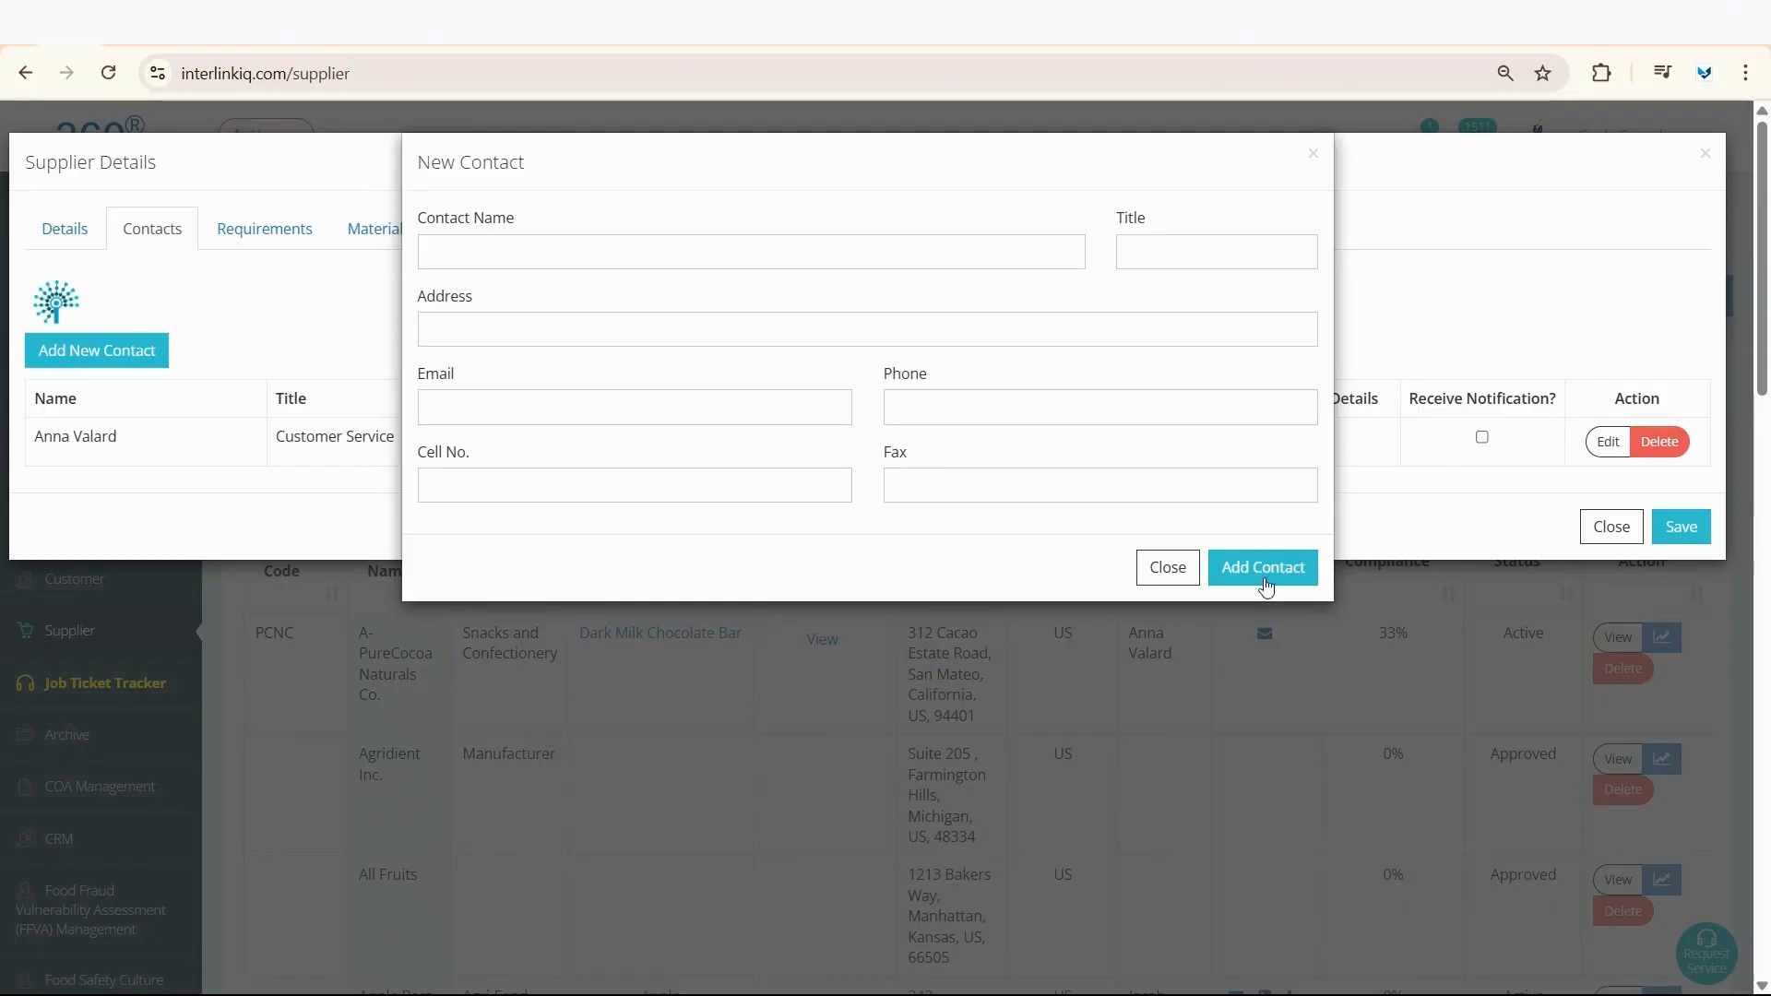
left_click(1450, 487)
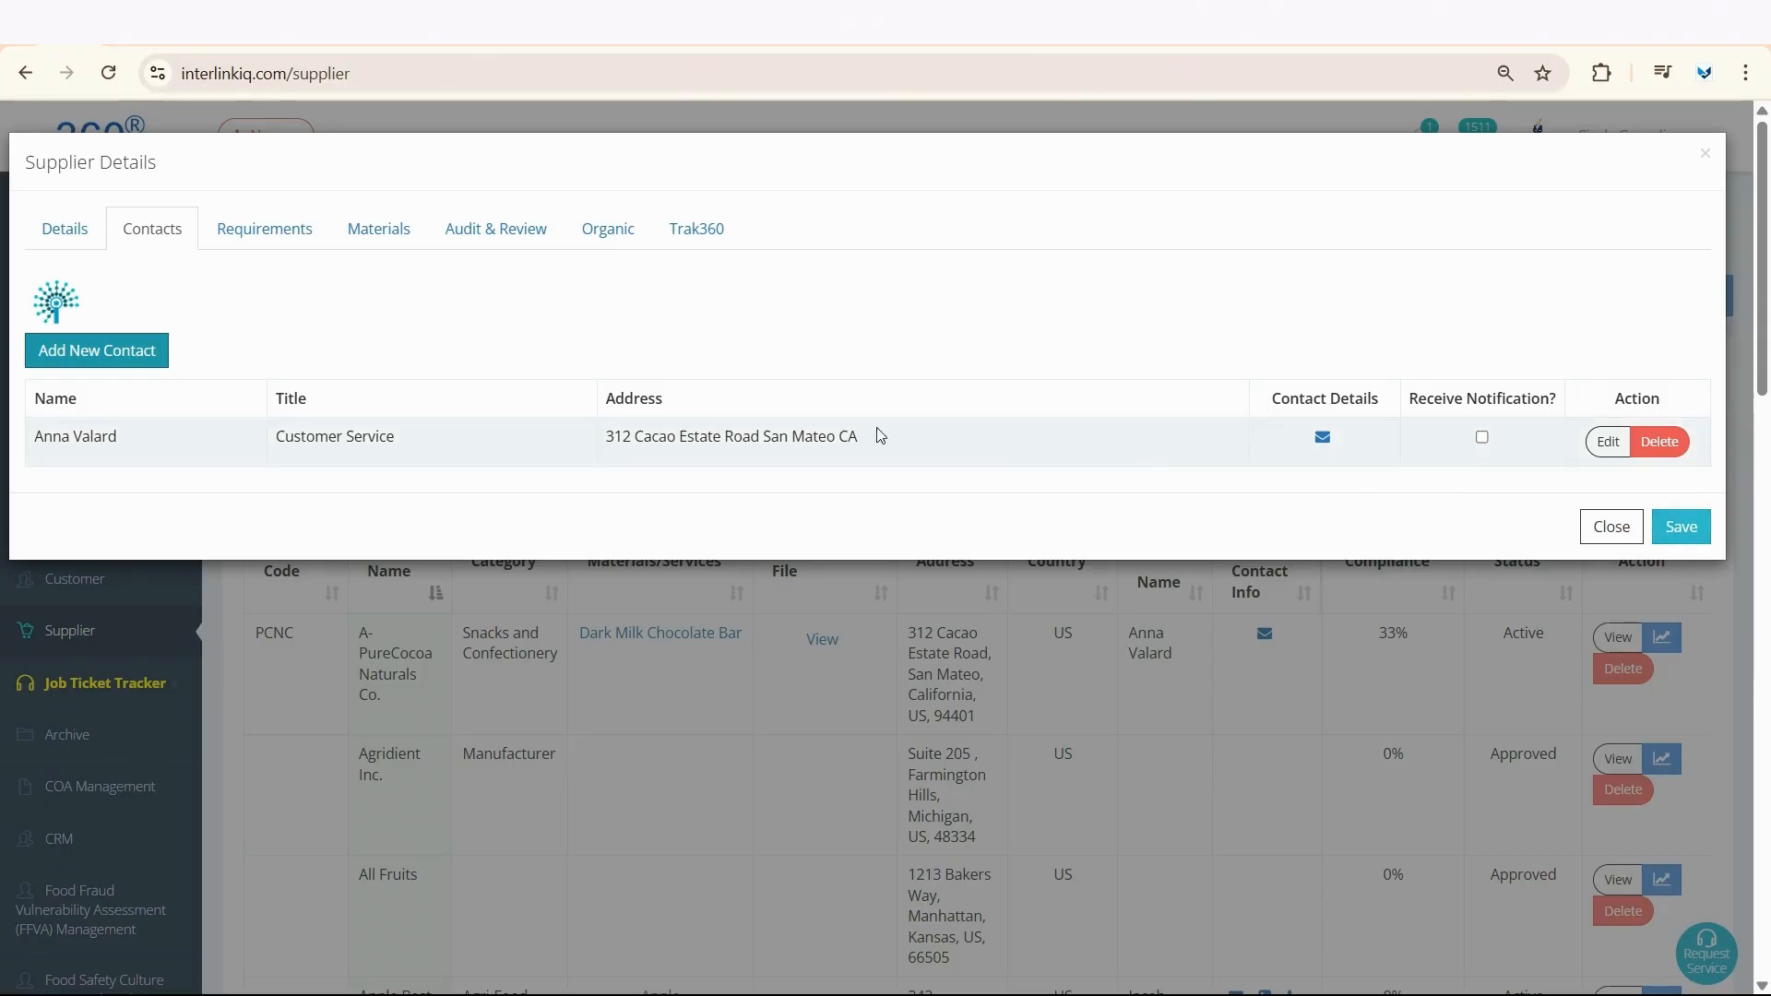
Open the supplier's requirements and examine the checklist of available documents and the Other field for specifying an additional requirement
left_click(262, 232)
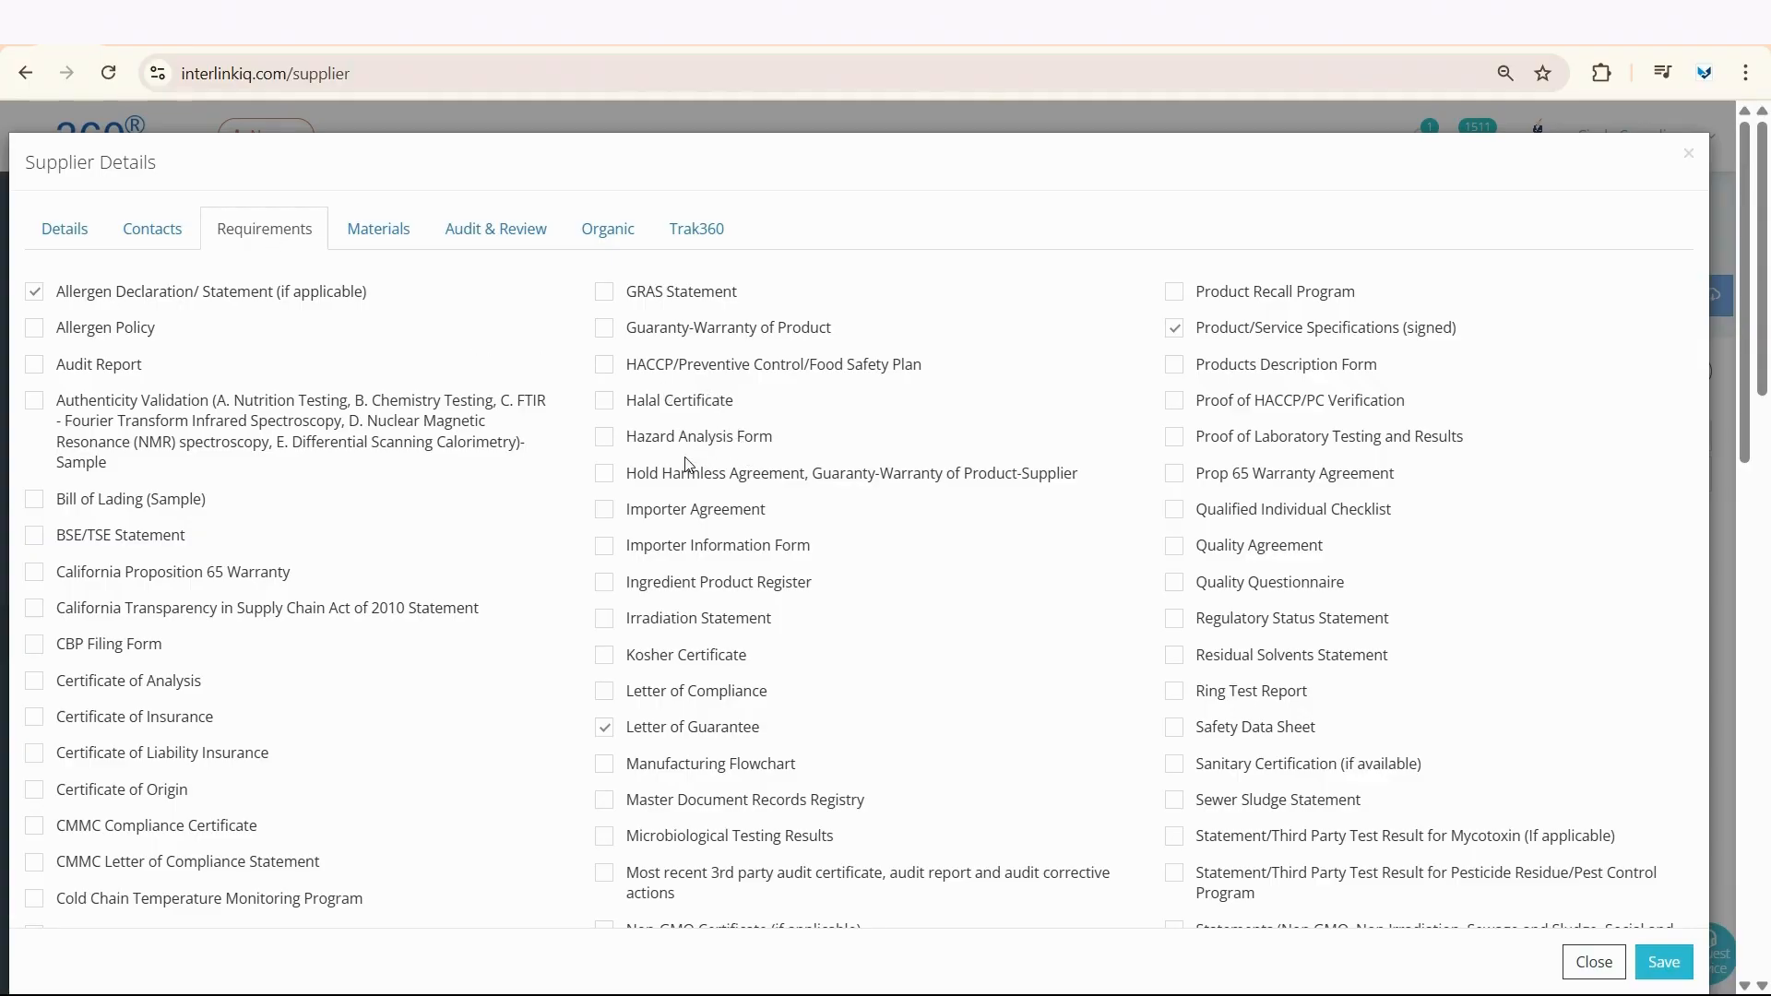
scroll(671, 575, "down", 3)
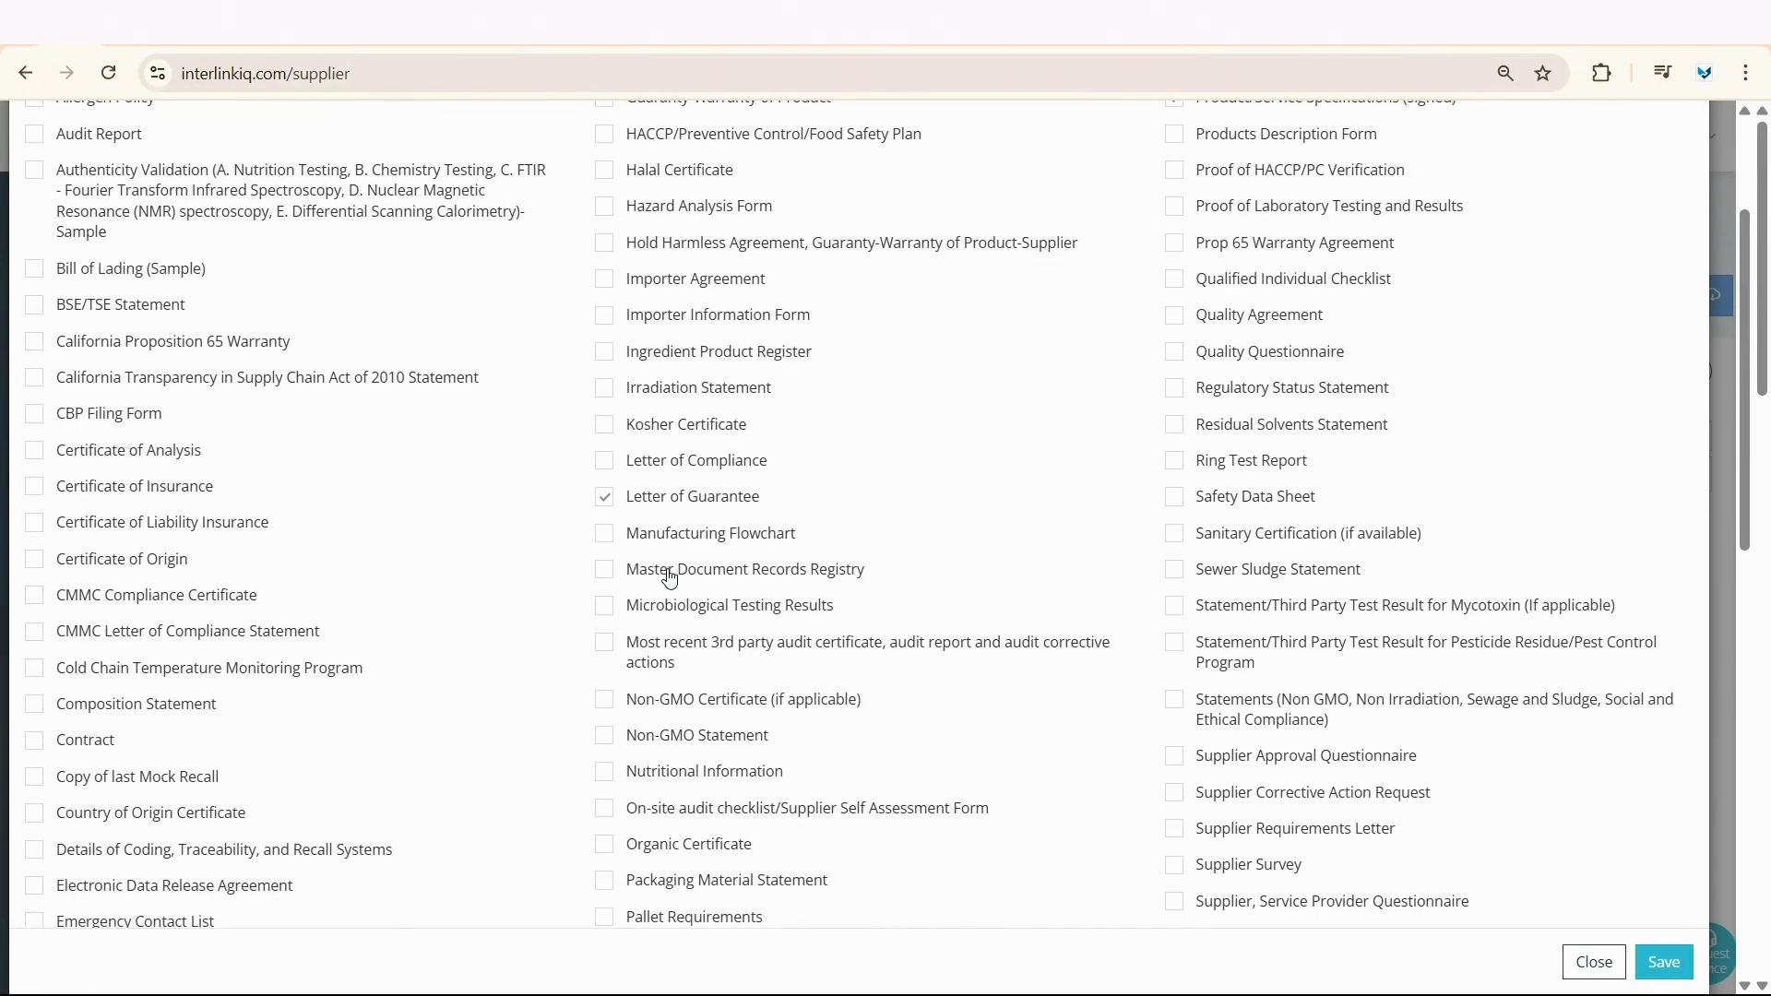
scroll(670, 578, "down", 3)
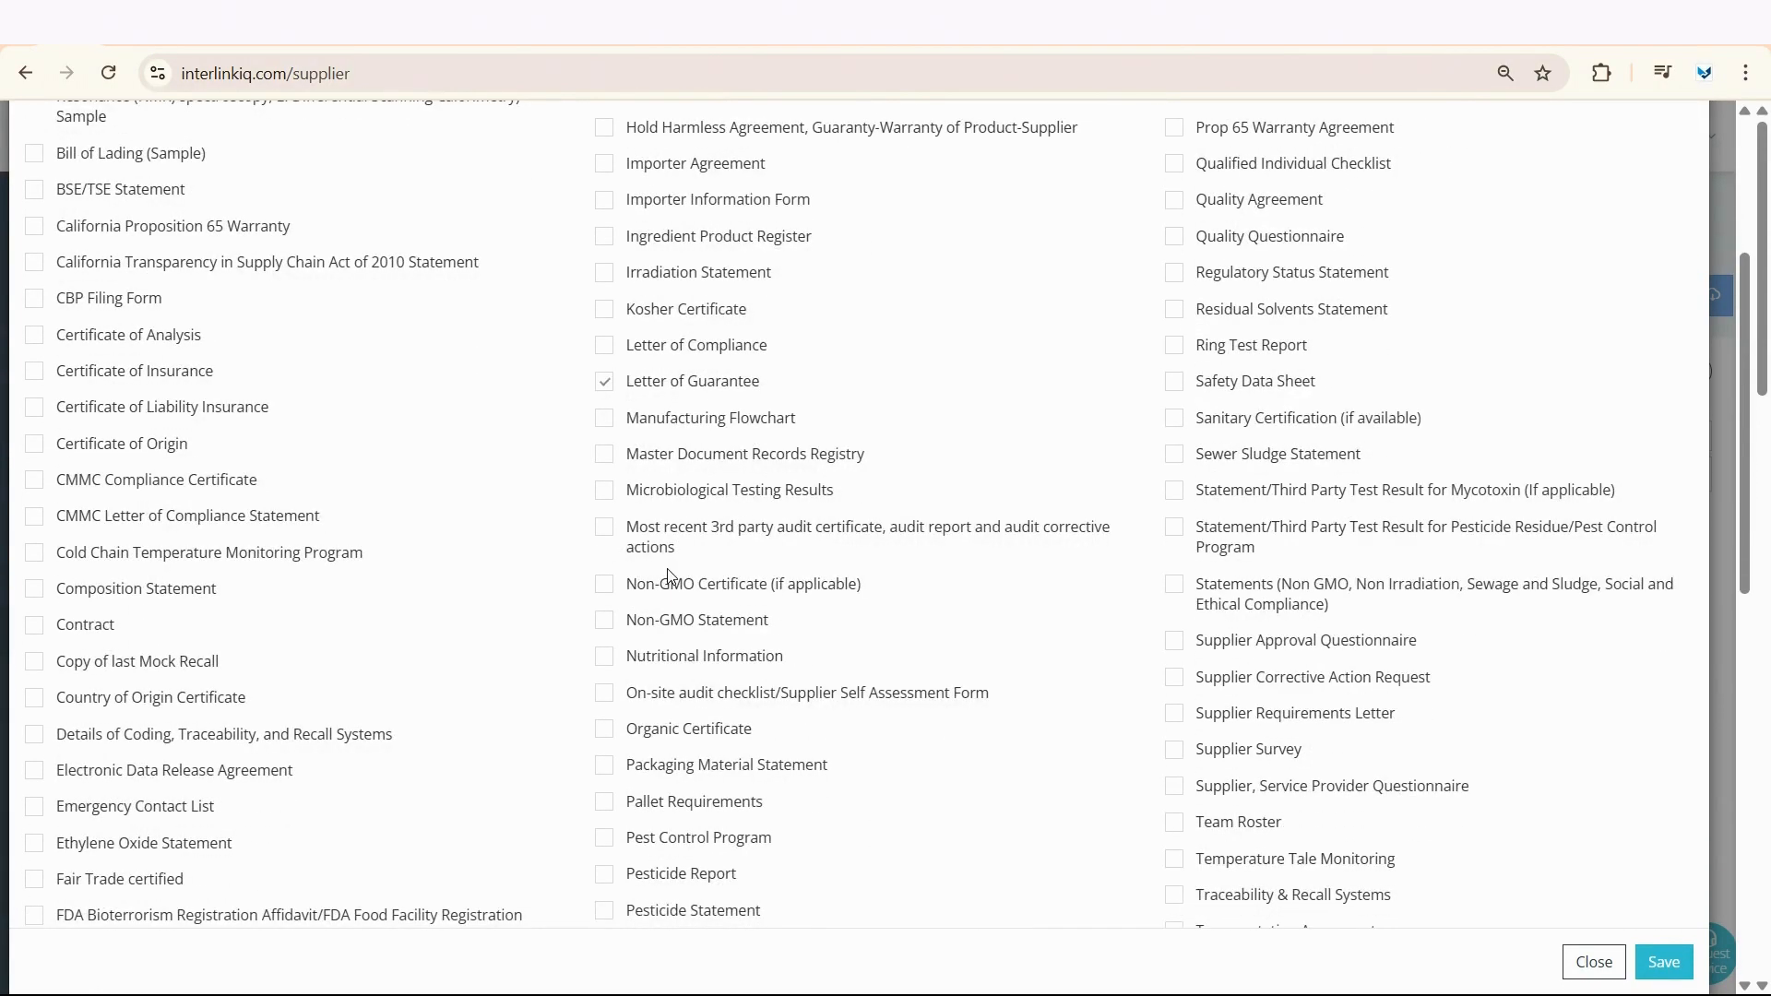
scroll(670, 578, "down", 2)
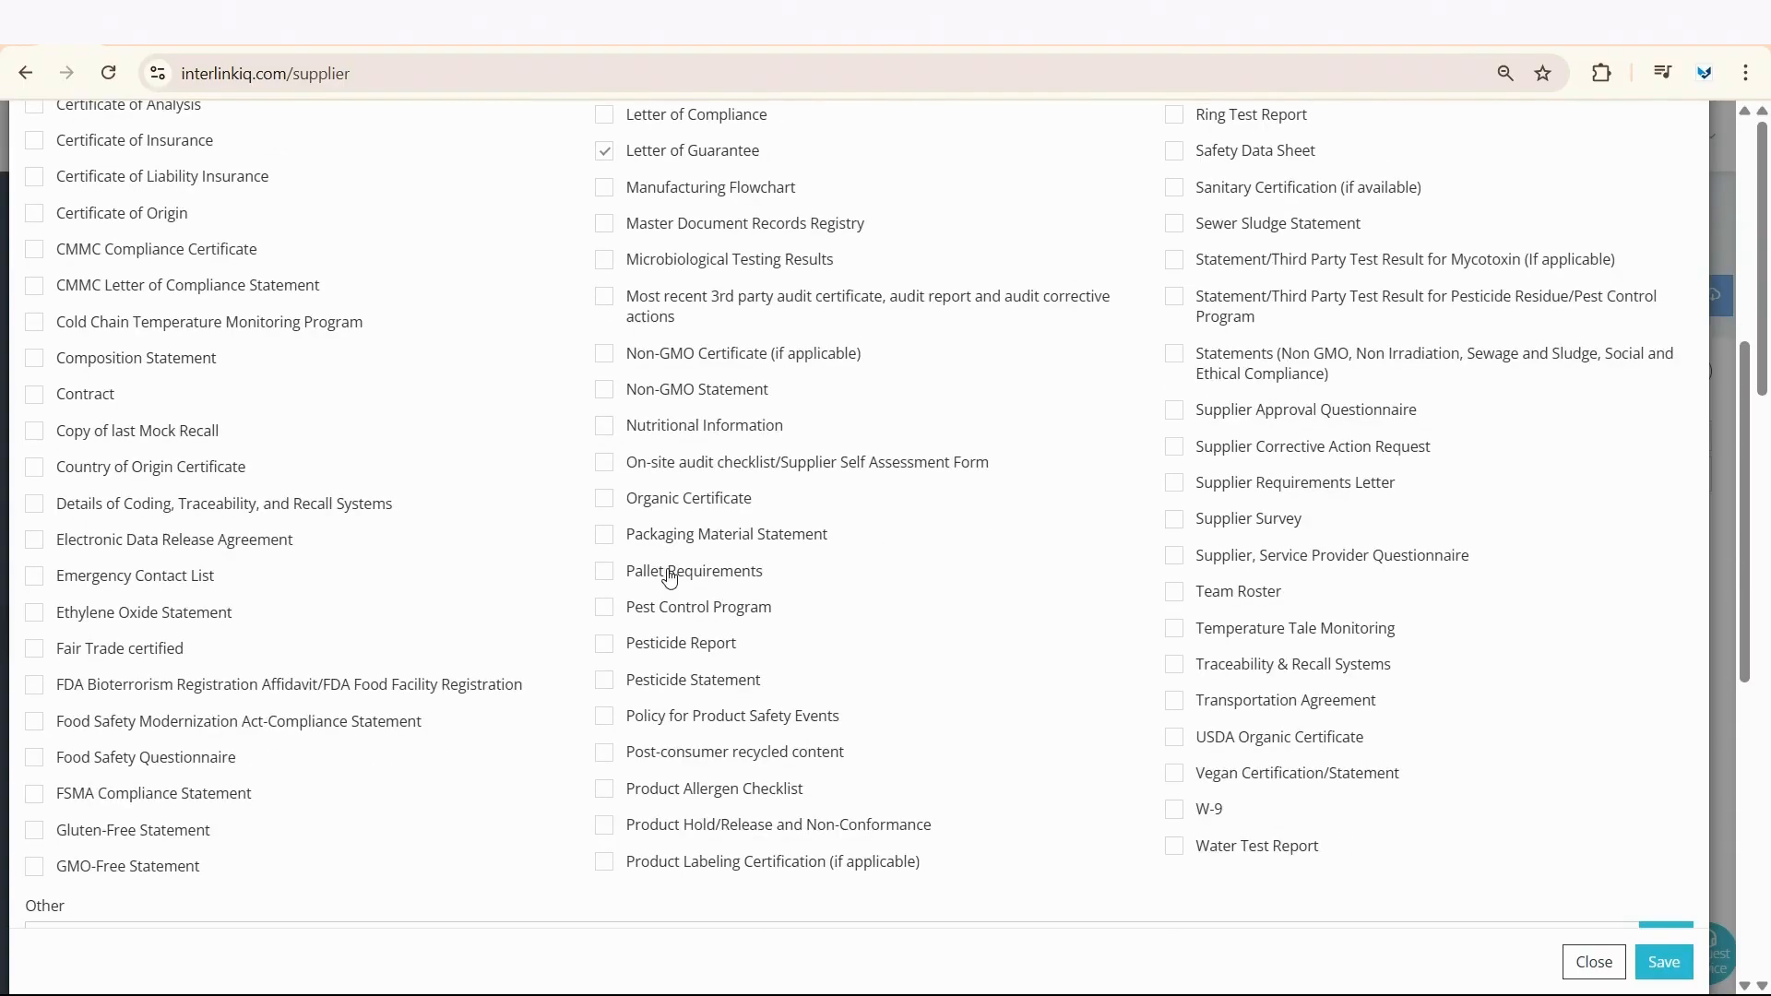
scroll(670, 577, "down", 2)
scroll(670, 578, "down", 2)
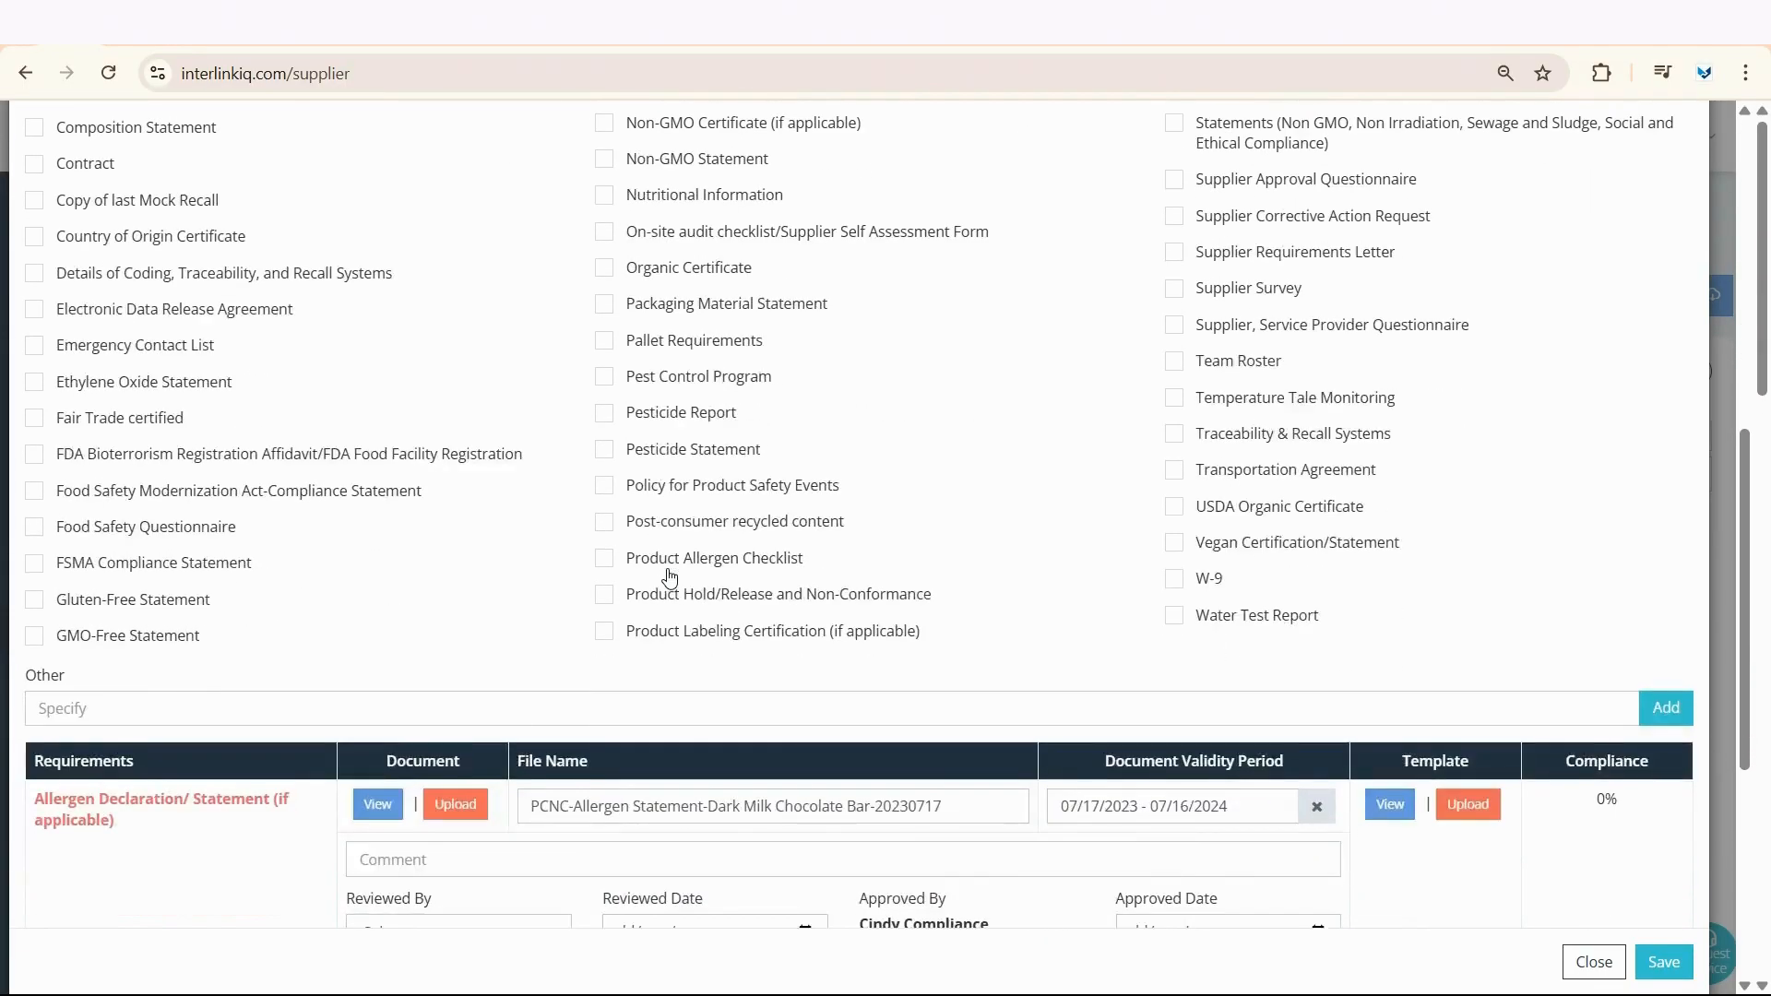
scroll(670, 577, "down", 2)
scroll(670, 572, "down", 2)
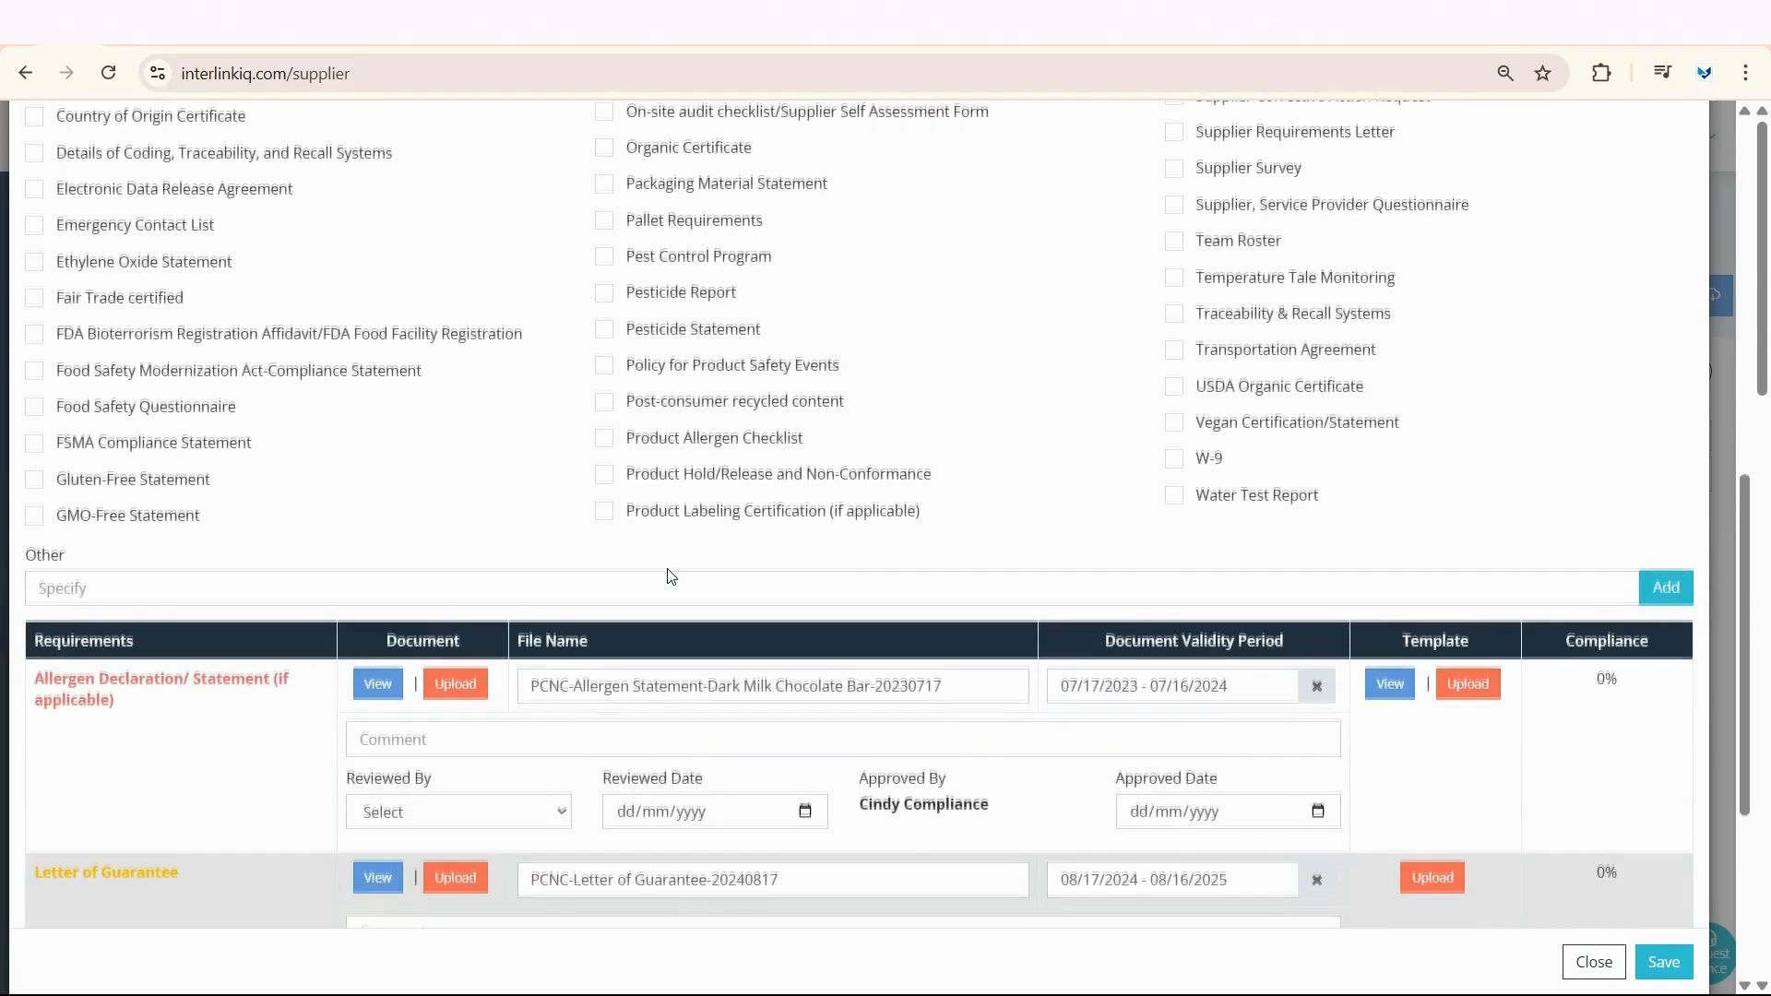
scroll(669, 570, "down", 2)
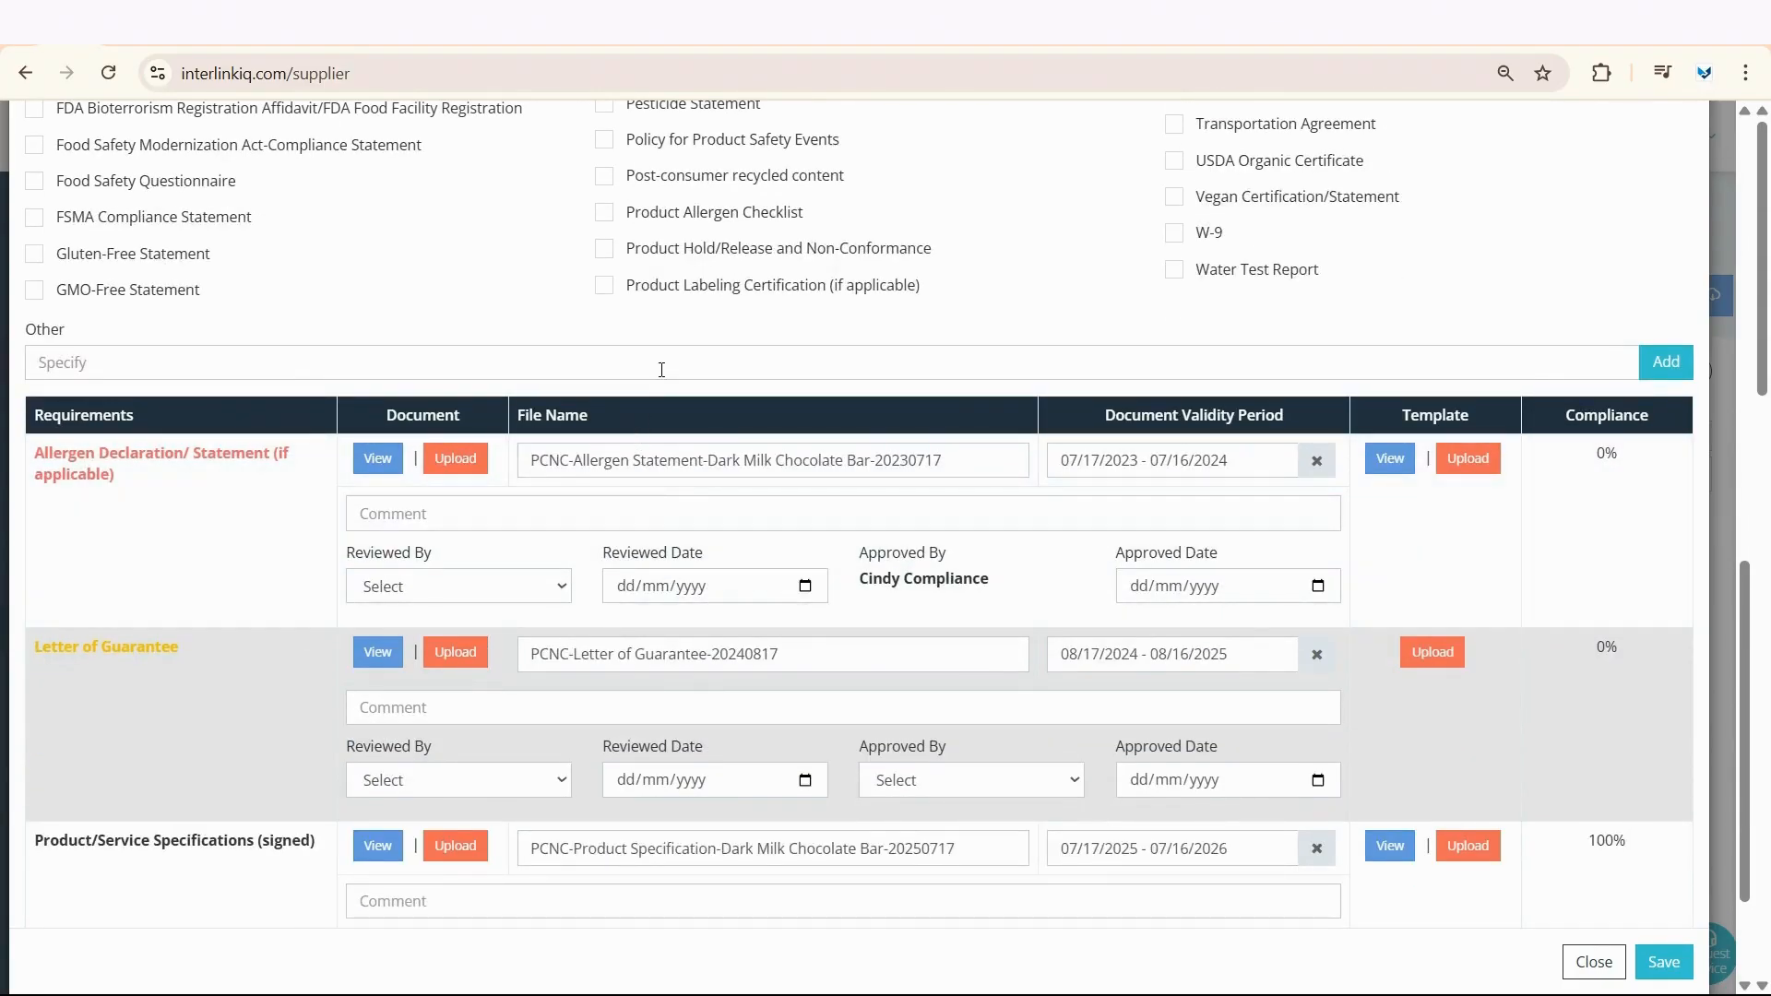
left_click(661, 369)
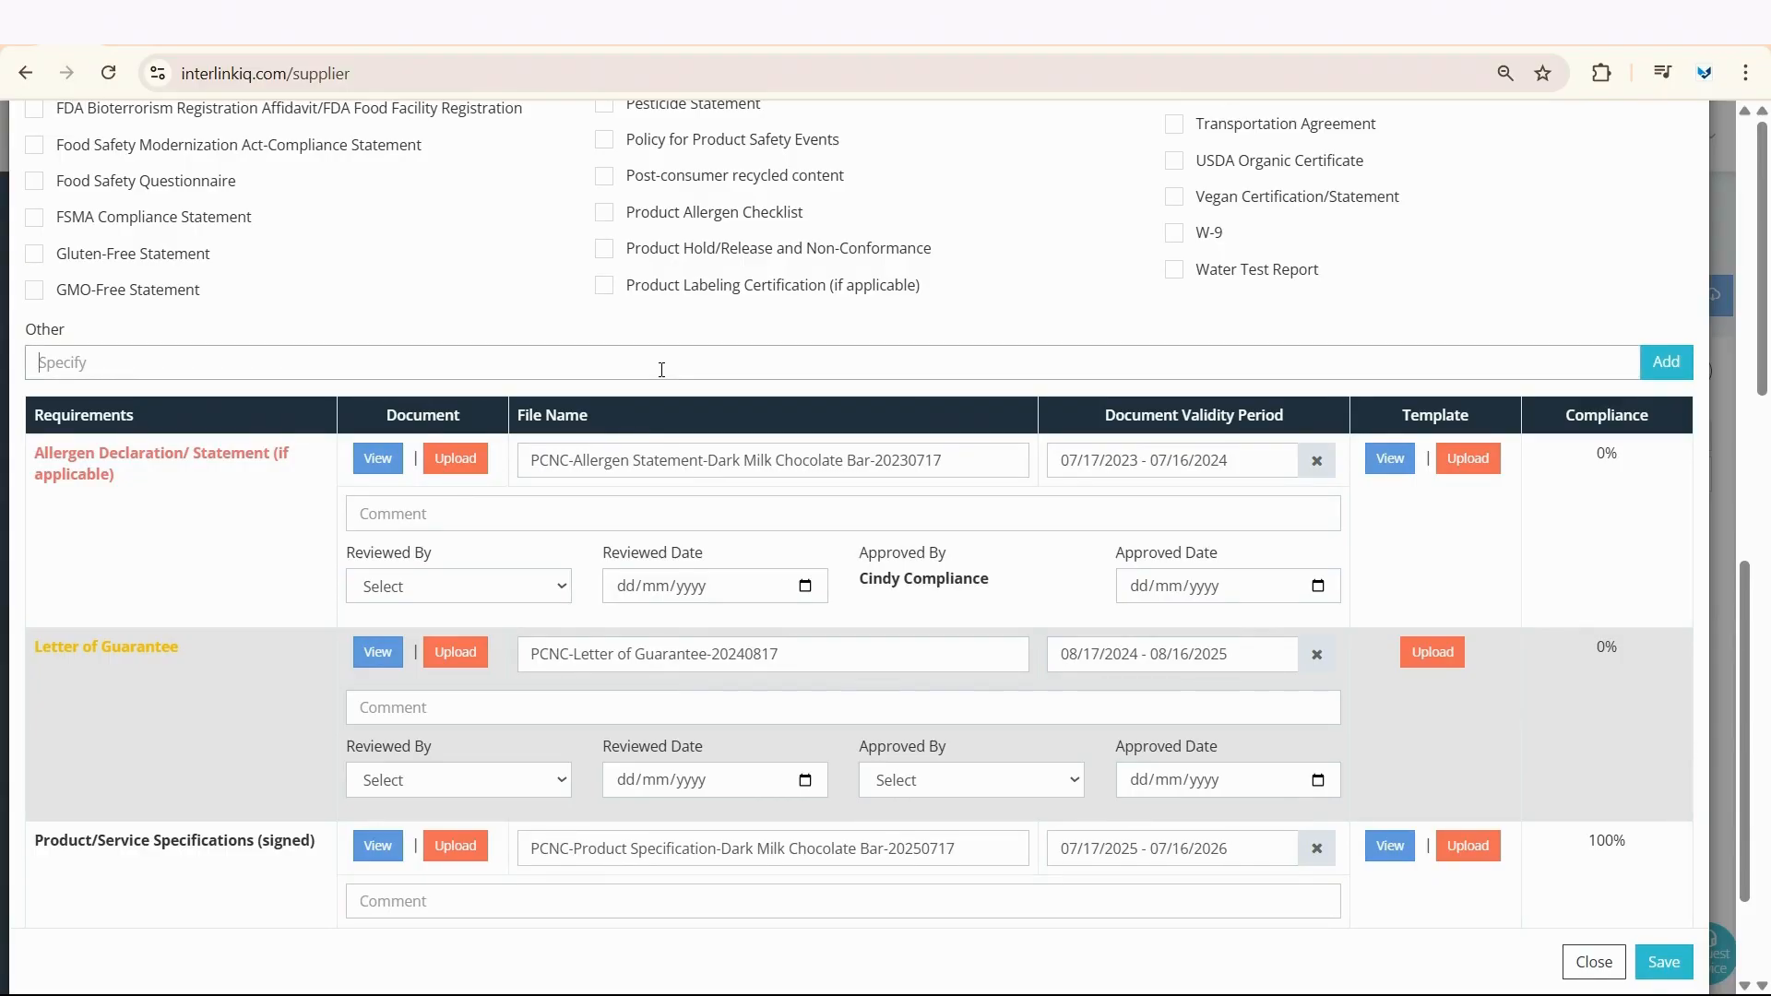
left_click(673, 335)
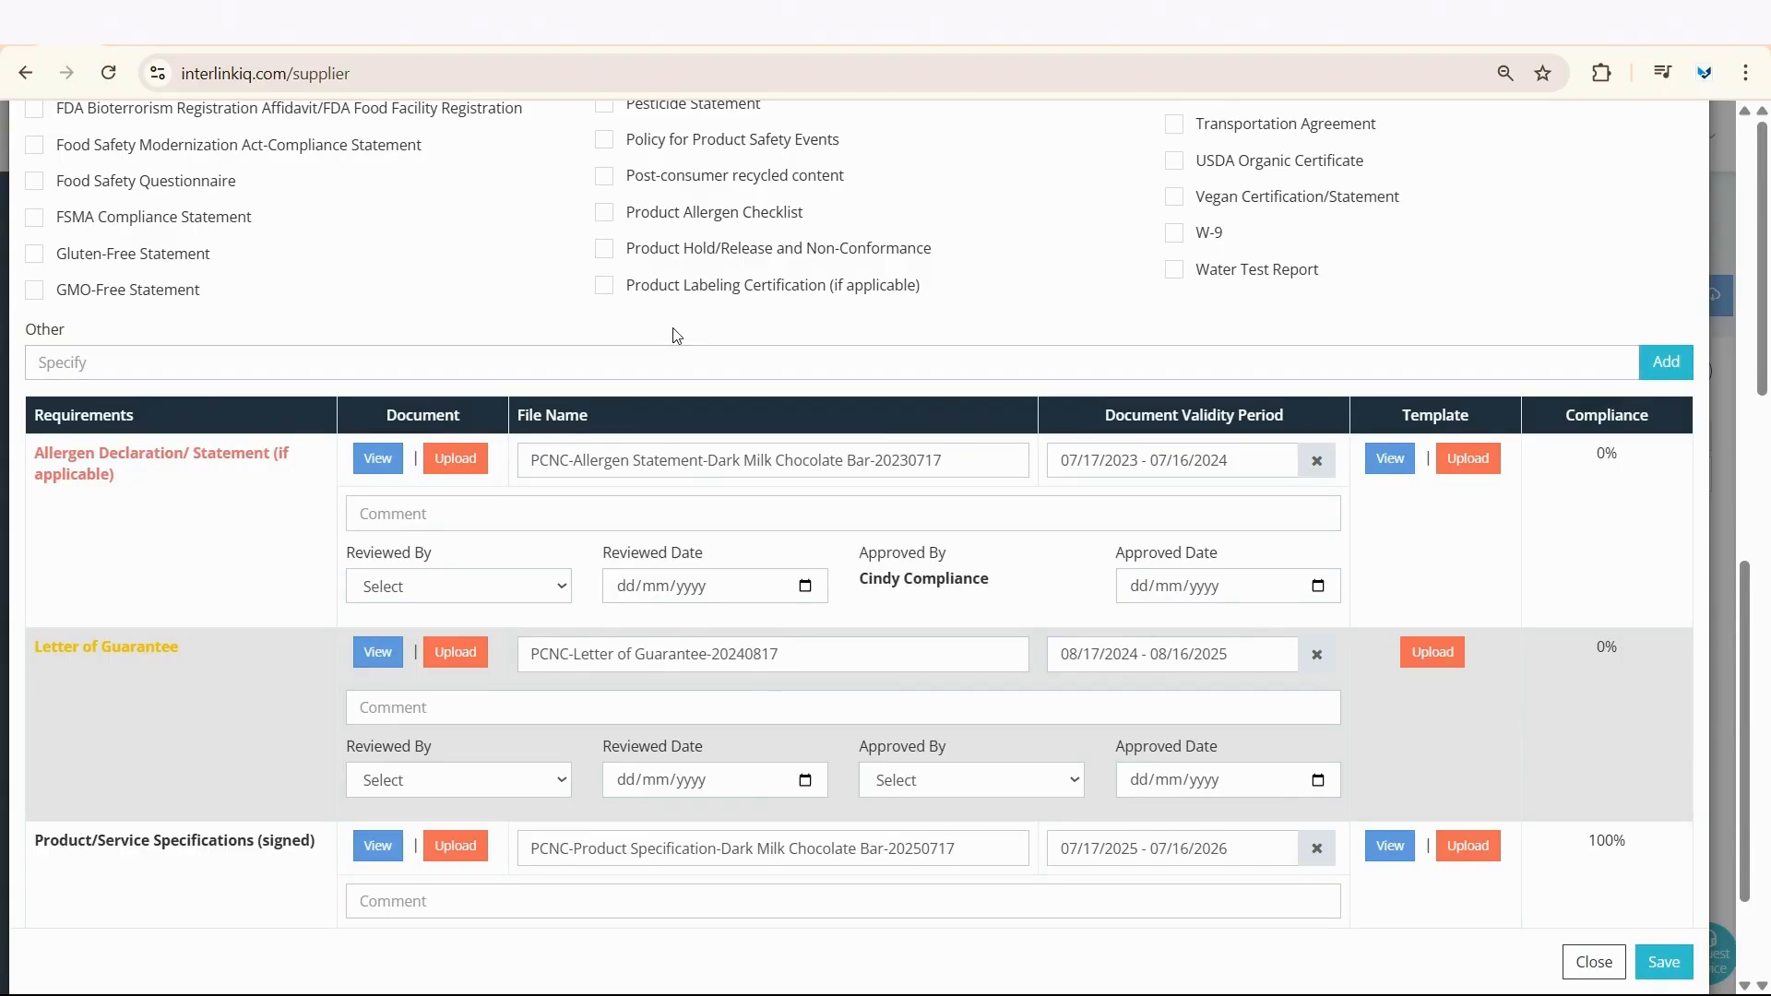
Examine the selected requirements' documents, validity periods, review and approval fields and compliance, bringing up the document upload choice for the Letter of Guarantee
scroll(589, 487, "down", 1)
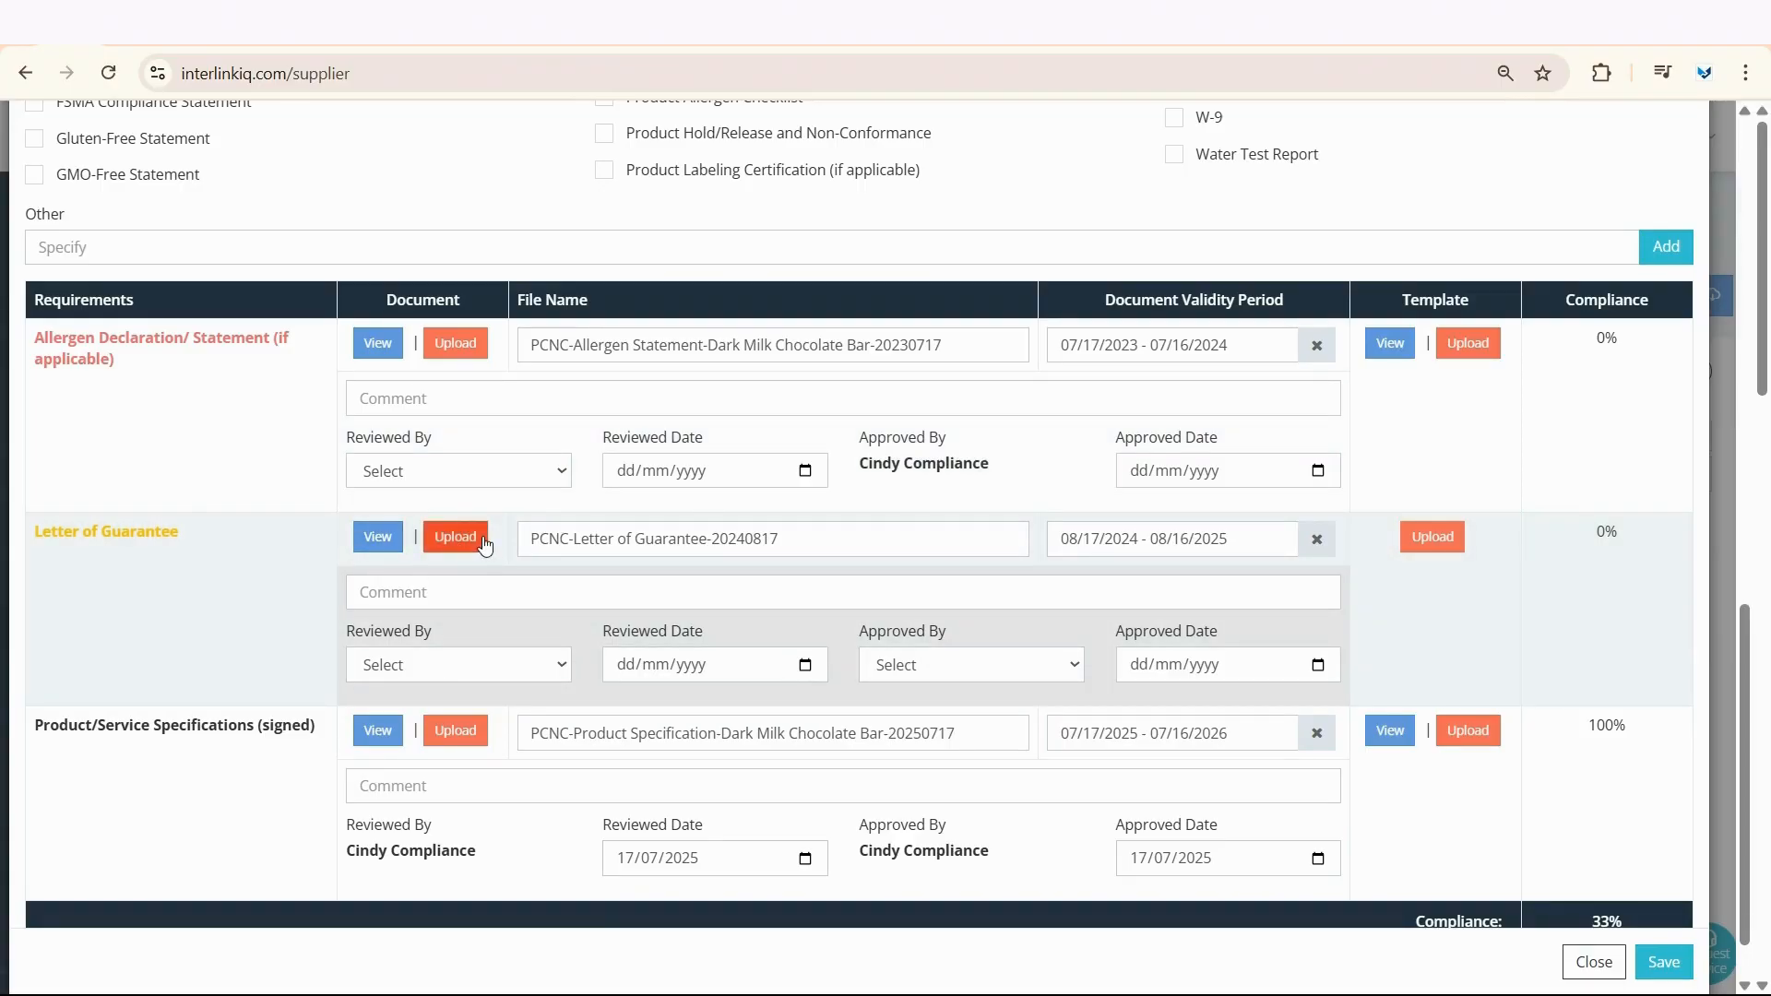
left_click(484, 542)
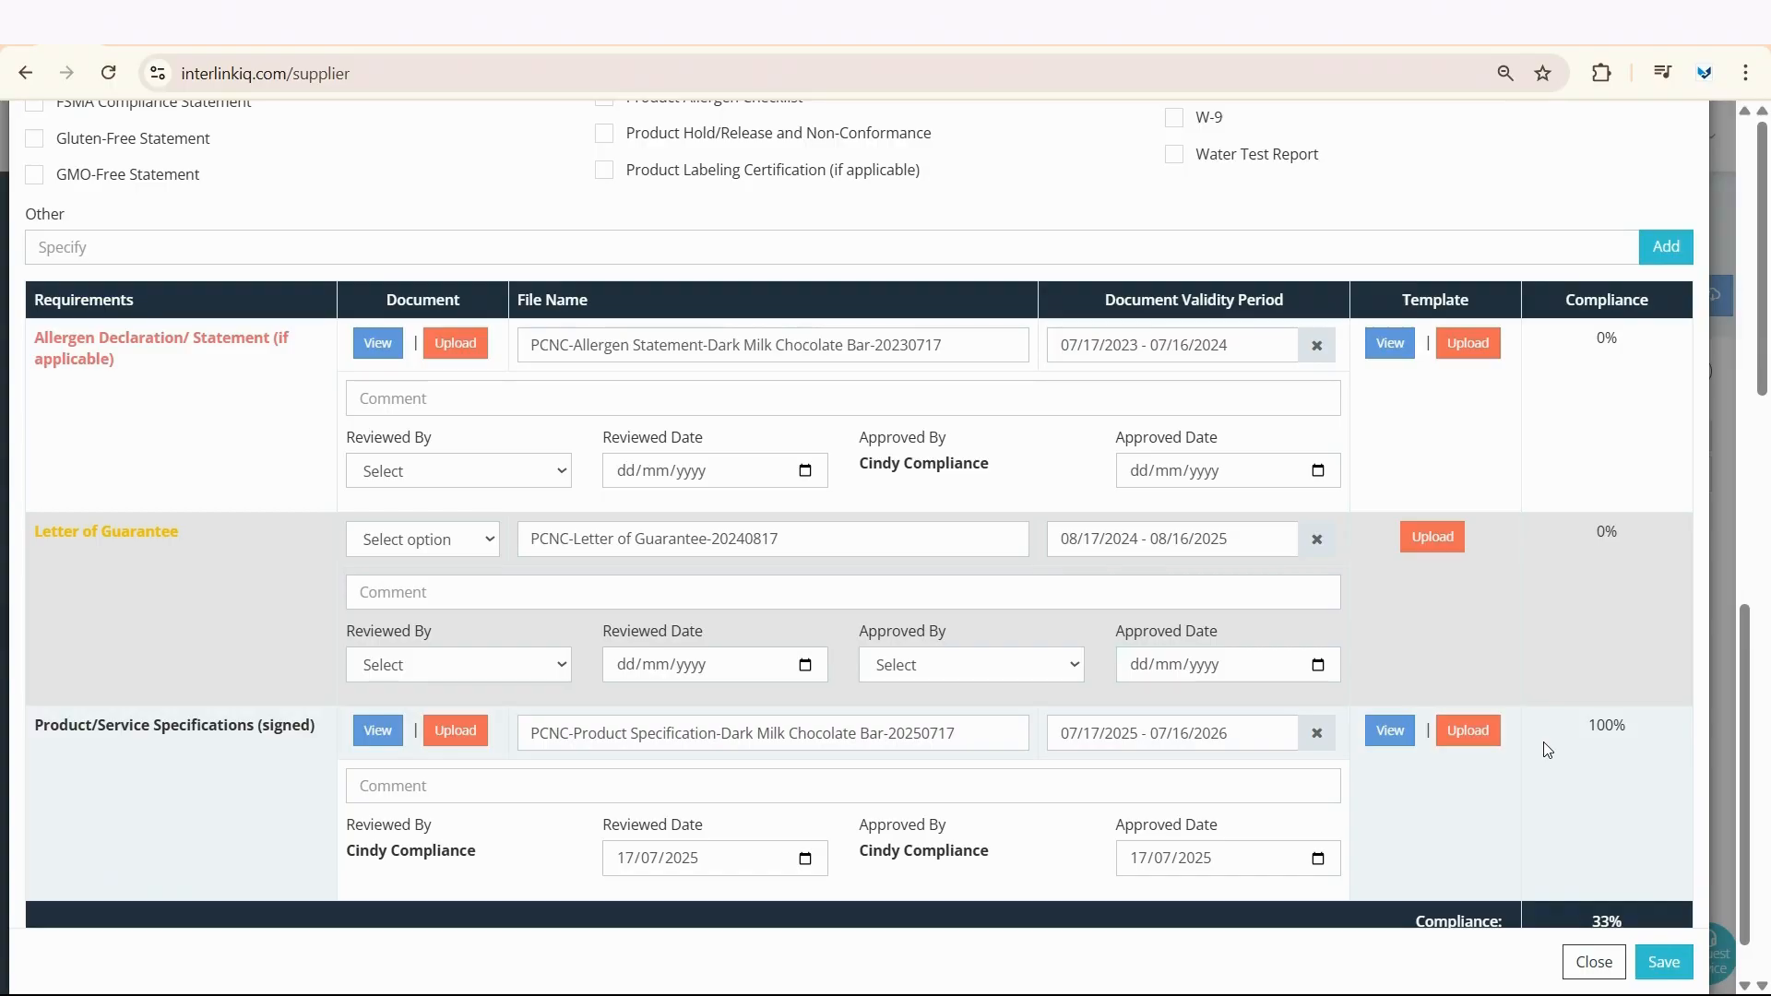
scroll(1547, 749, "down", 1)
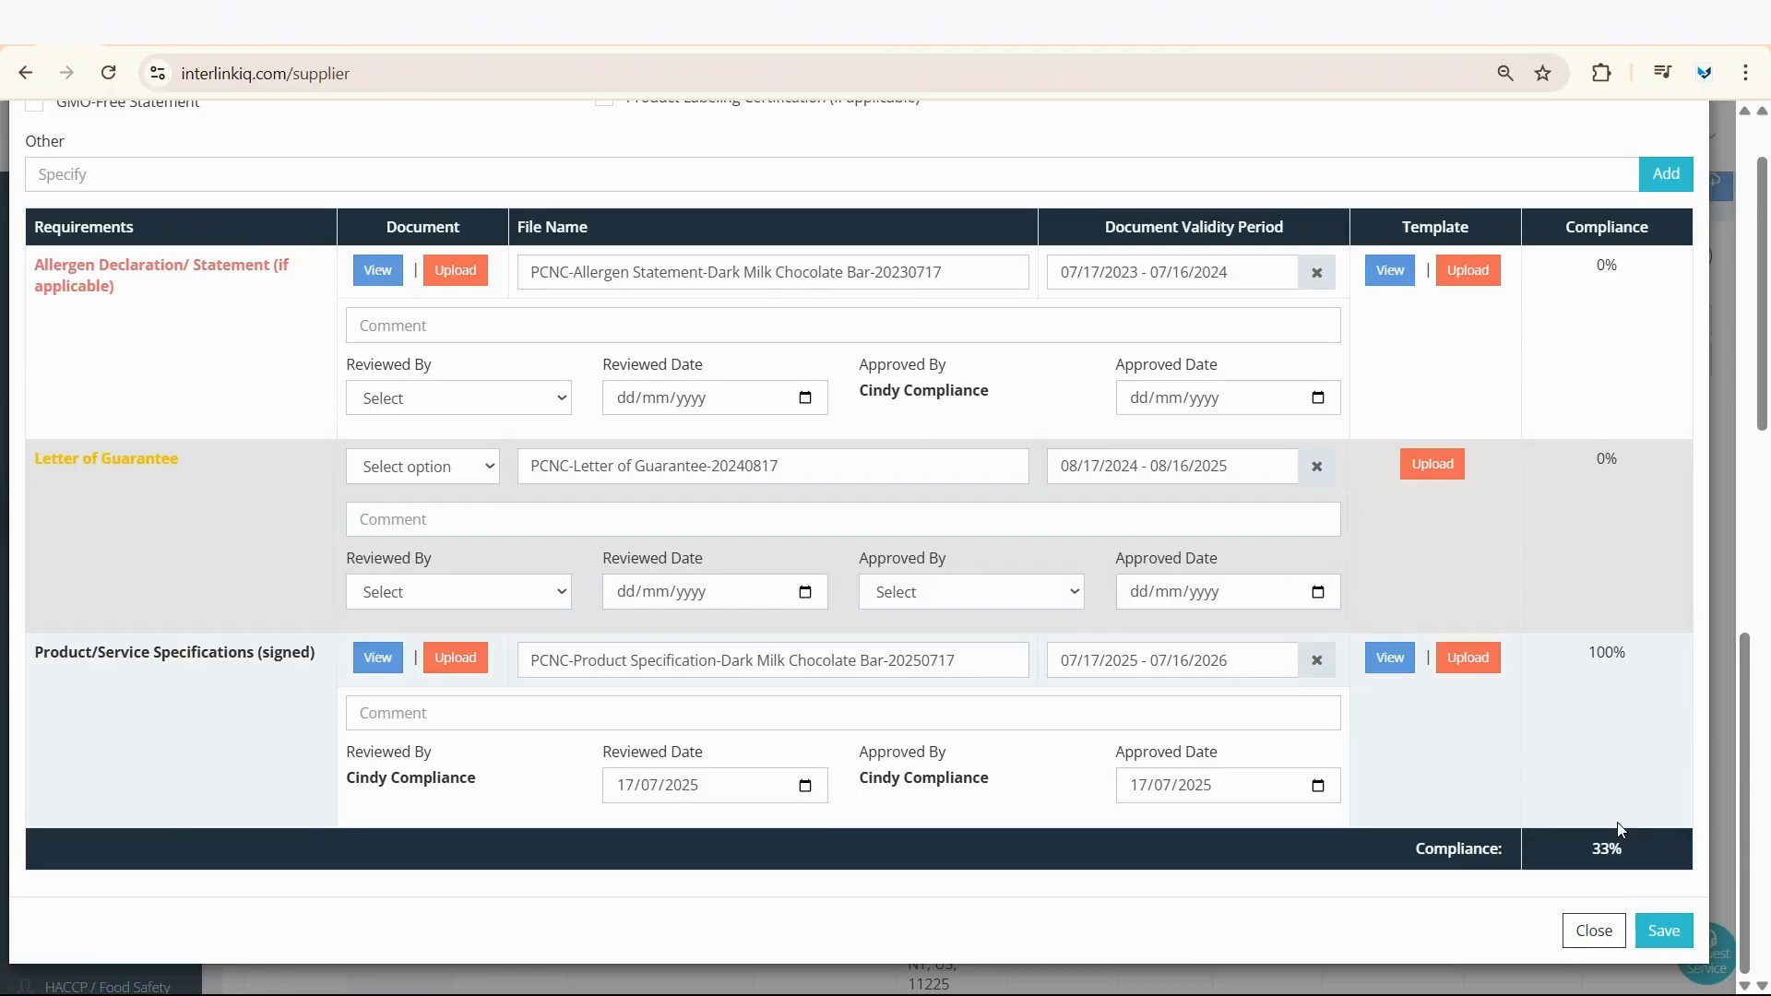
scroll(1620, 828, "up", 1)
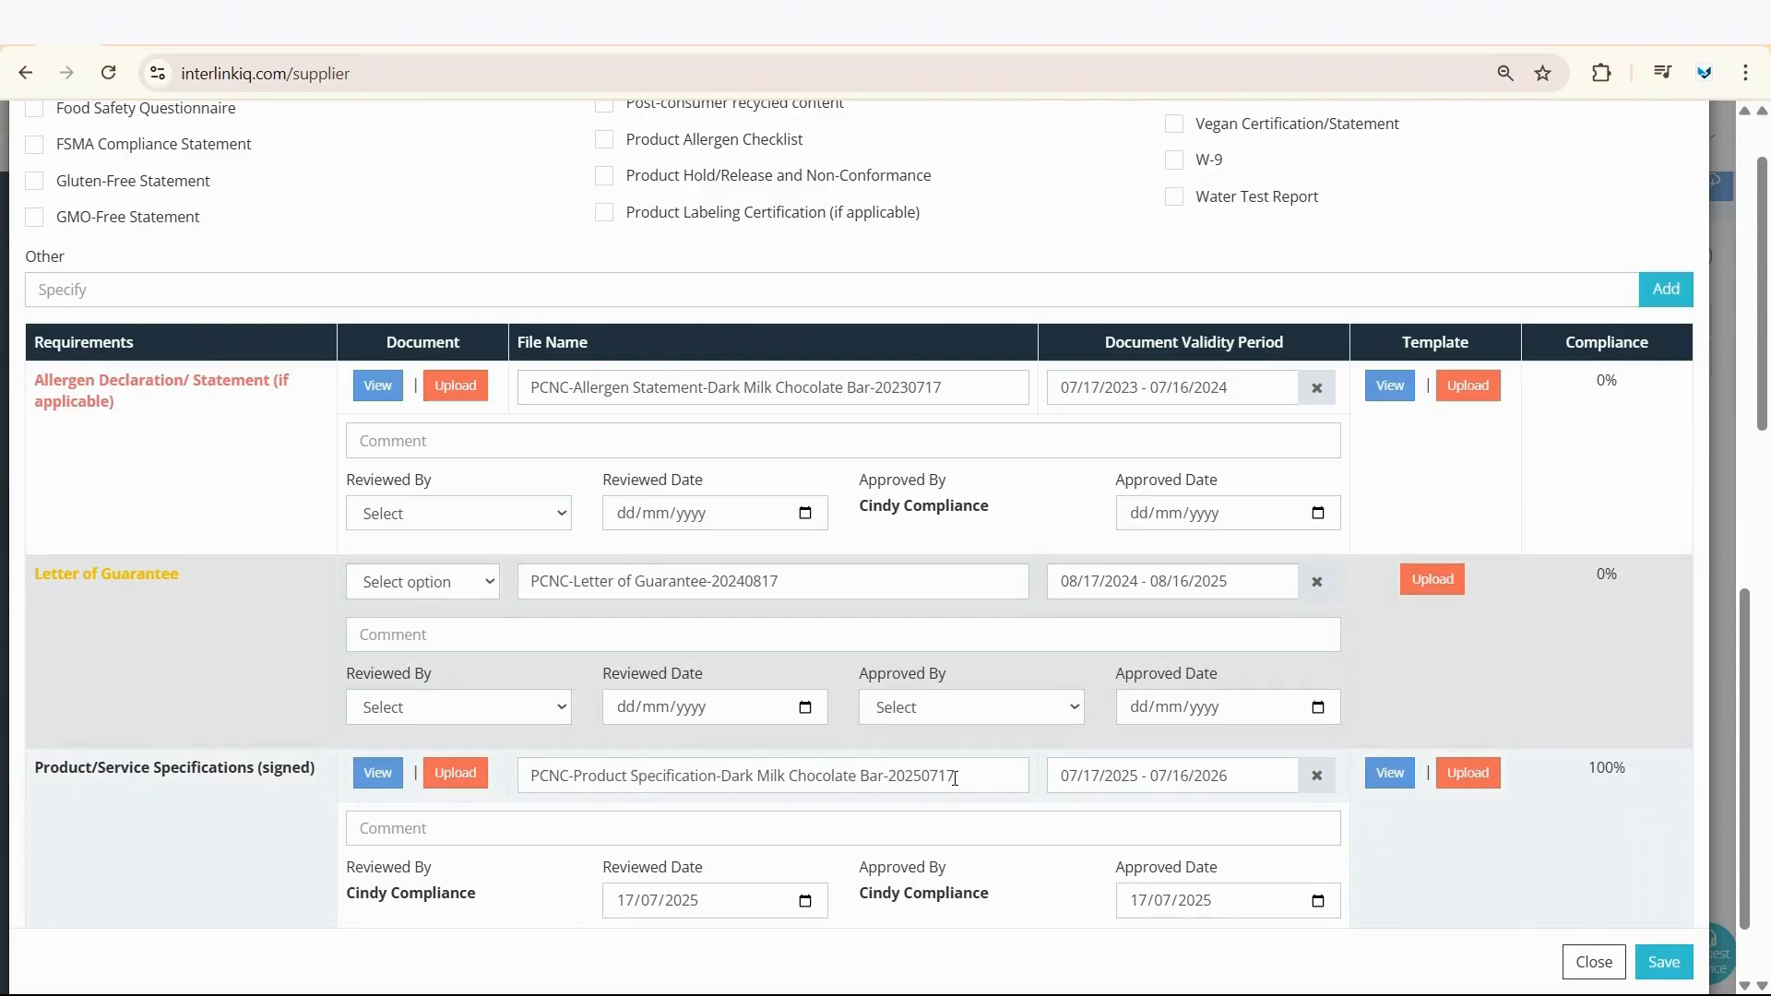
scroll(955, 777, "up", 15)
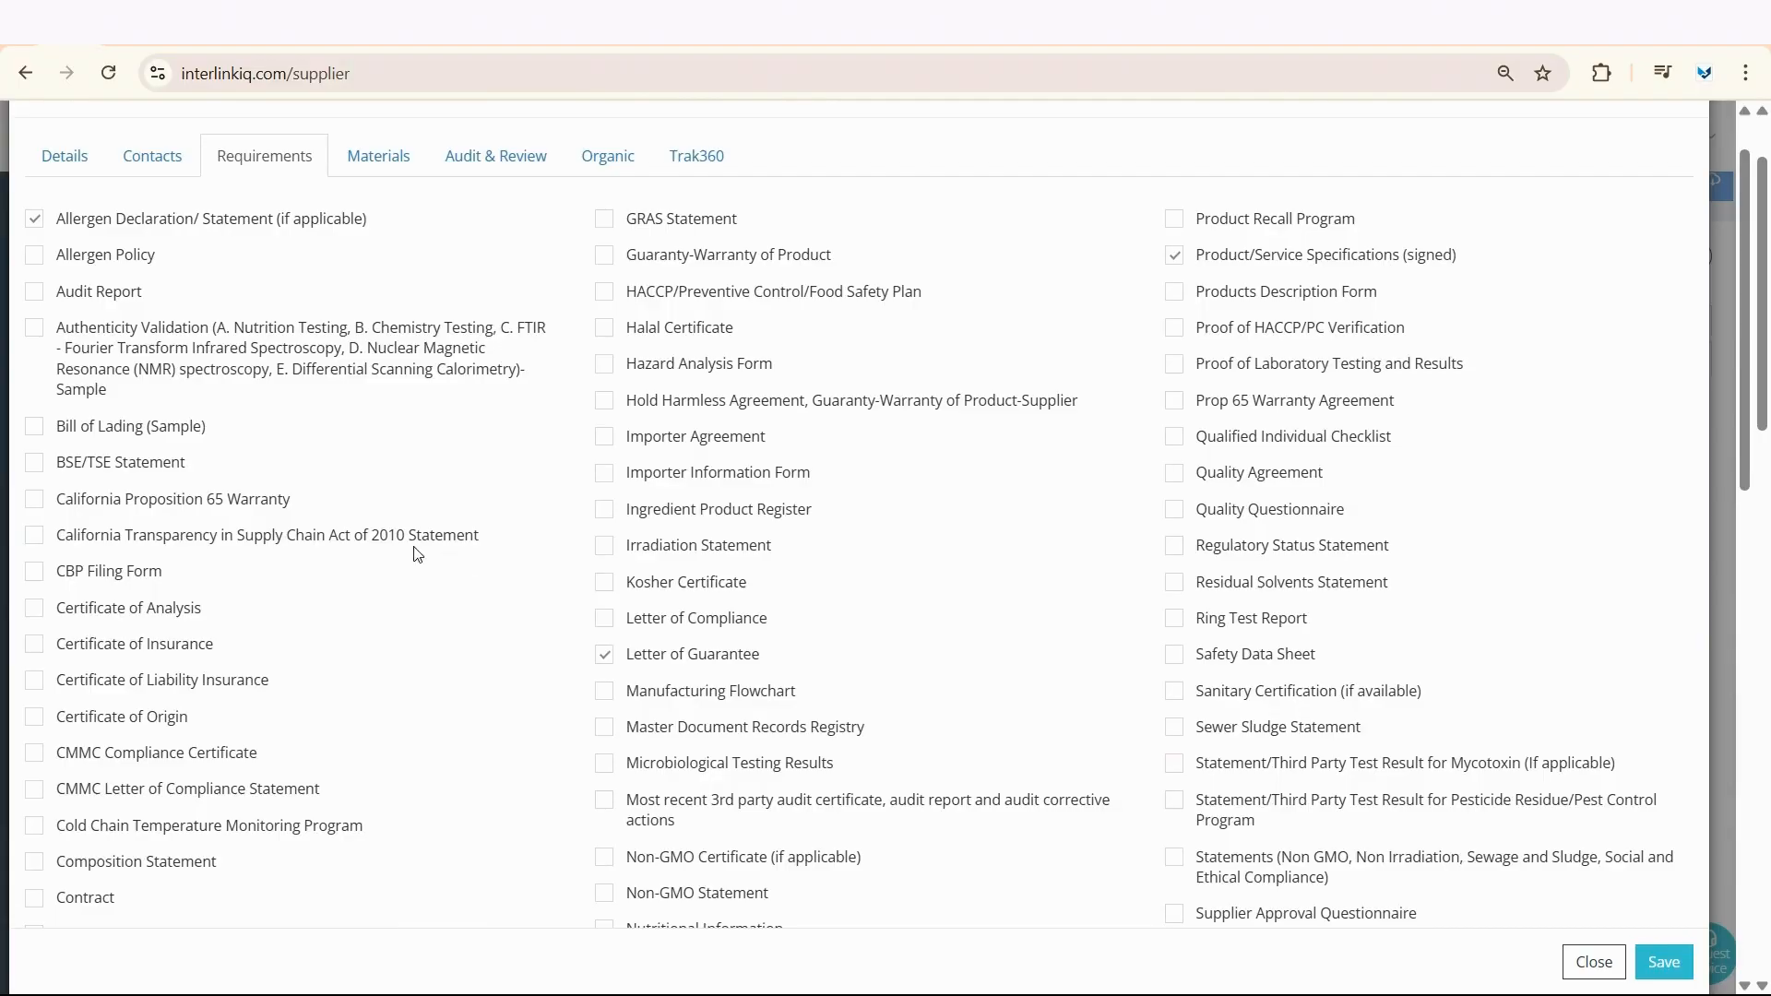
Open the supplier's materials and inspect the new material form and its allergen options, closing it without adding a material
left_click(378, 157)
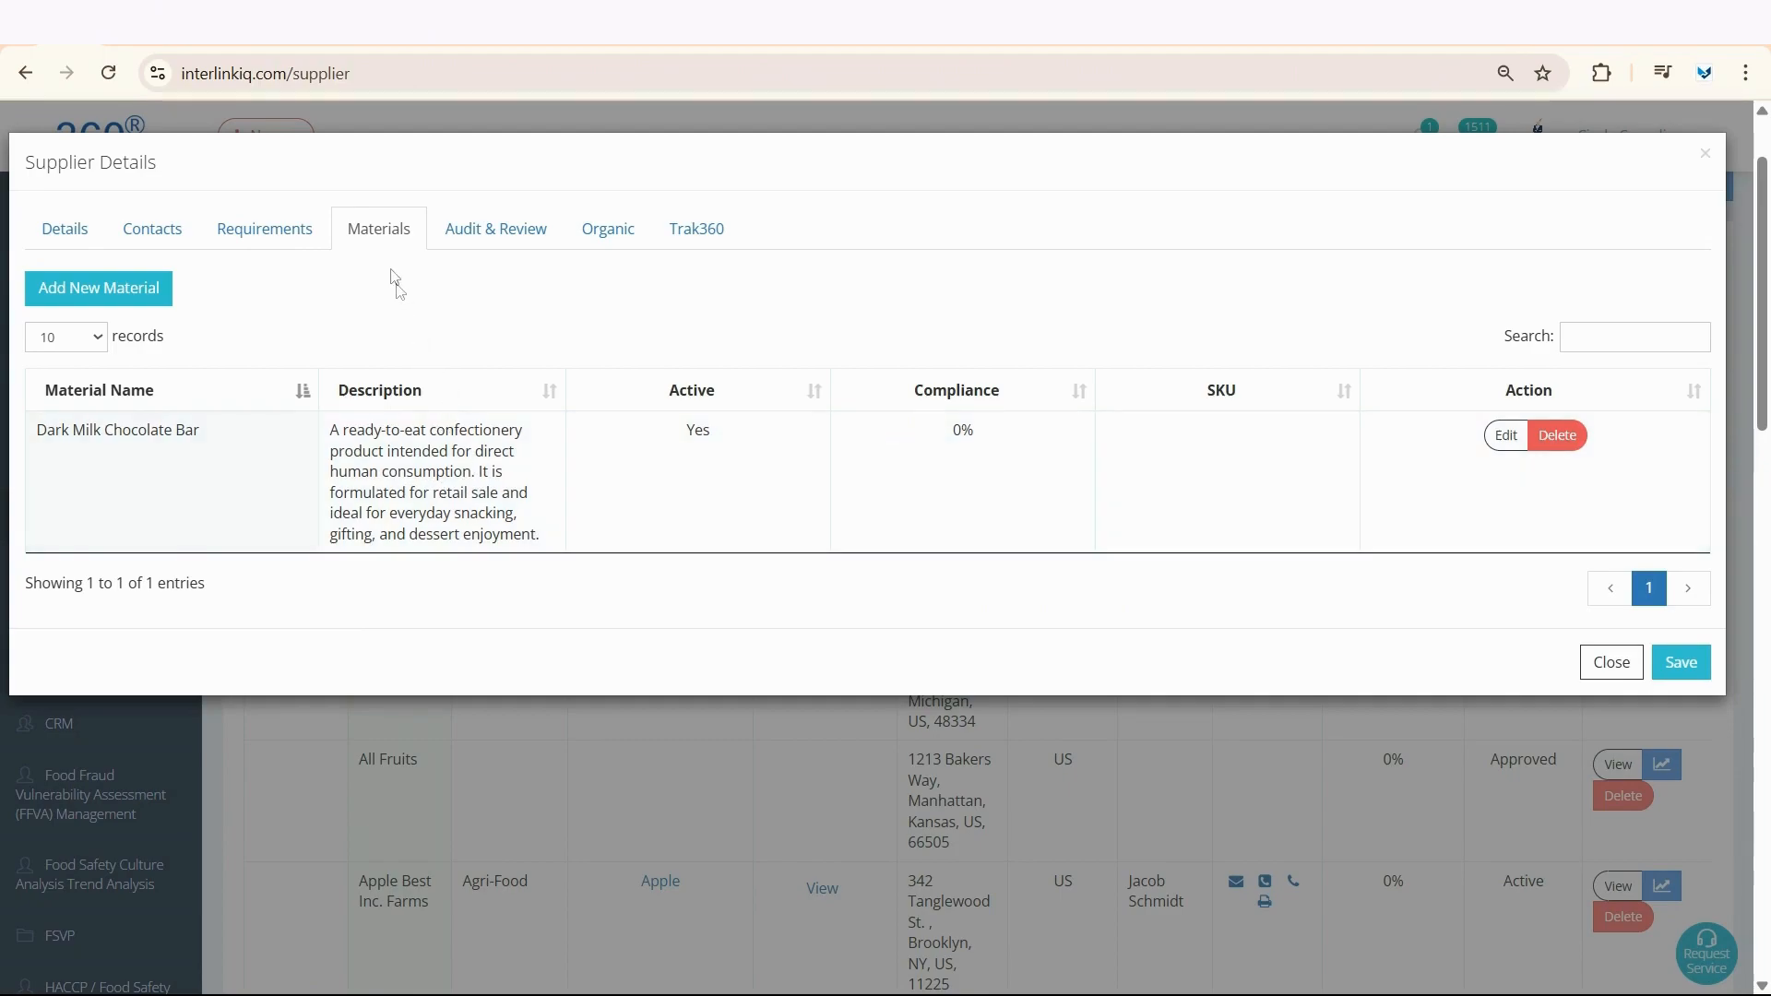
left_click(145, 300)
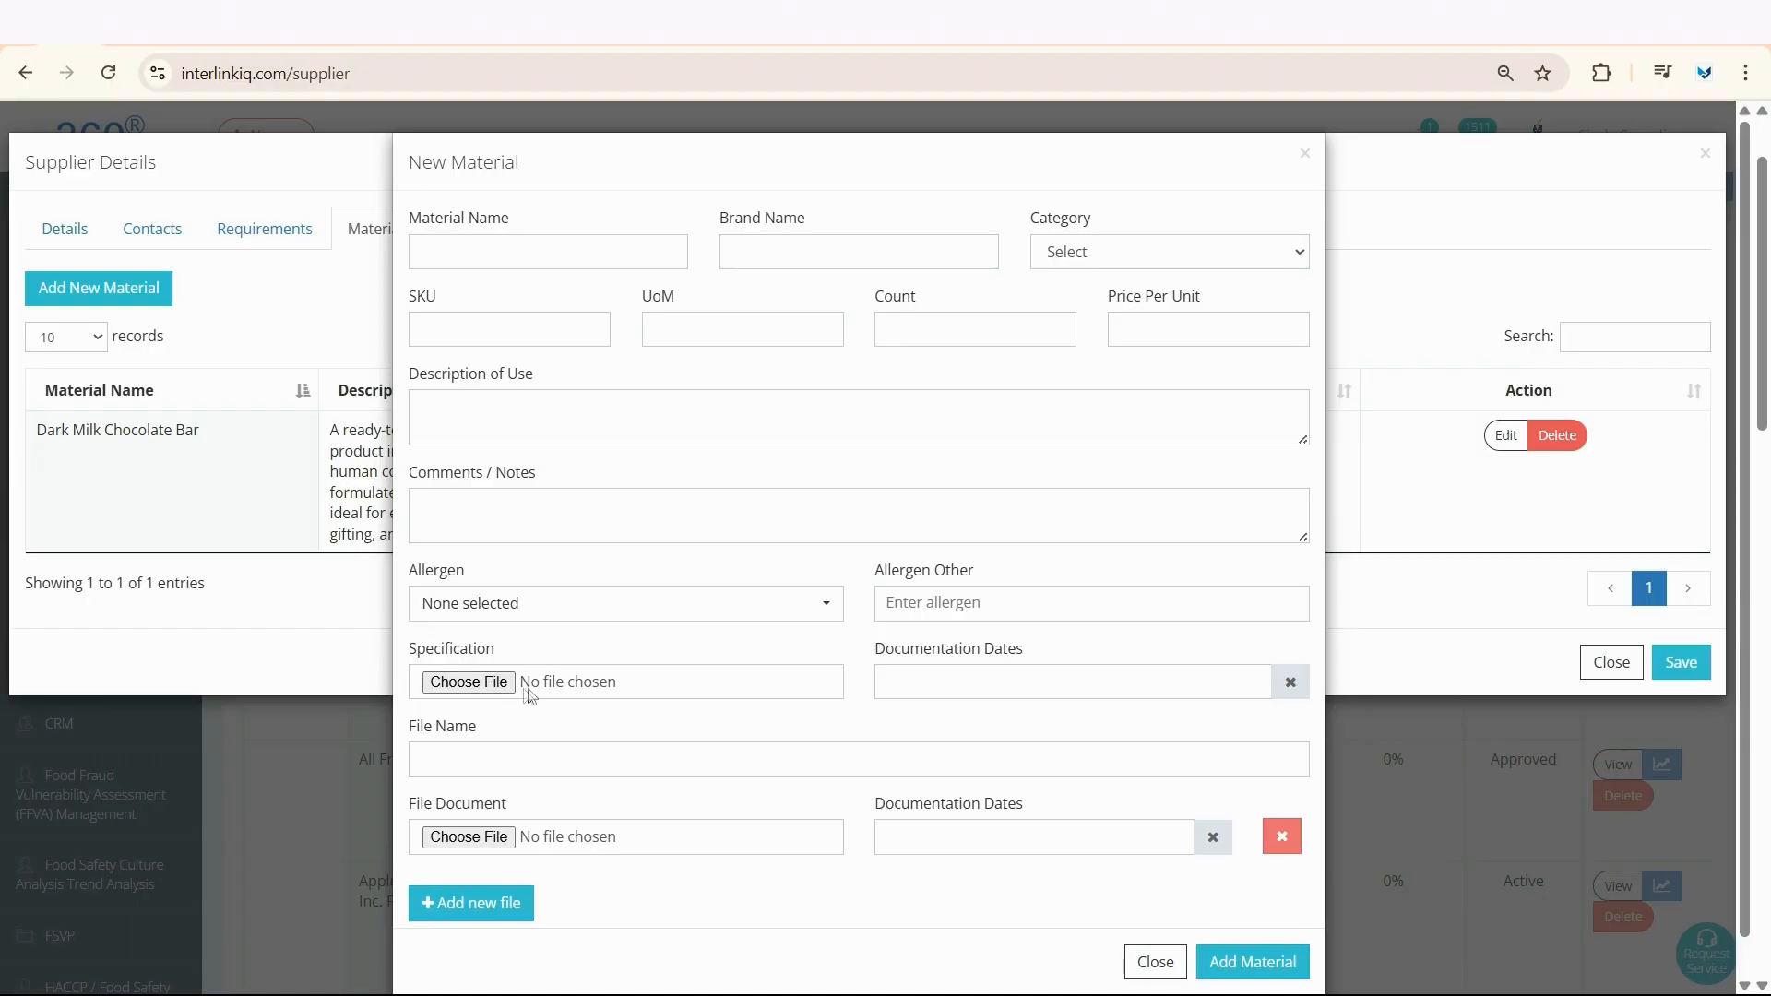
left_click(579, 614)
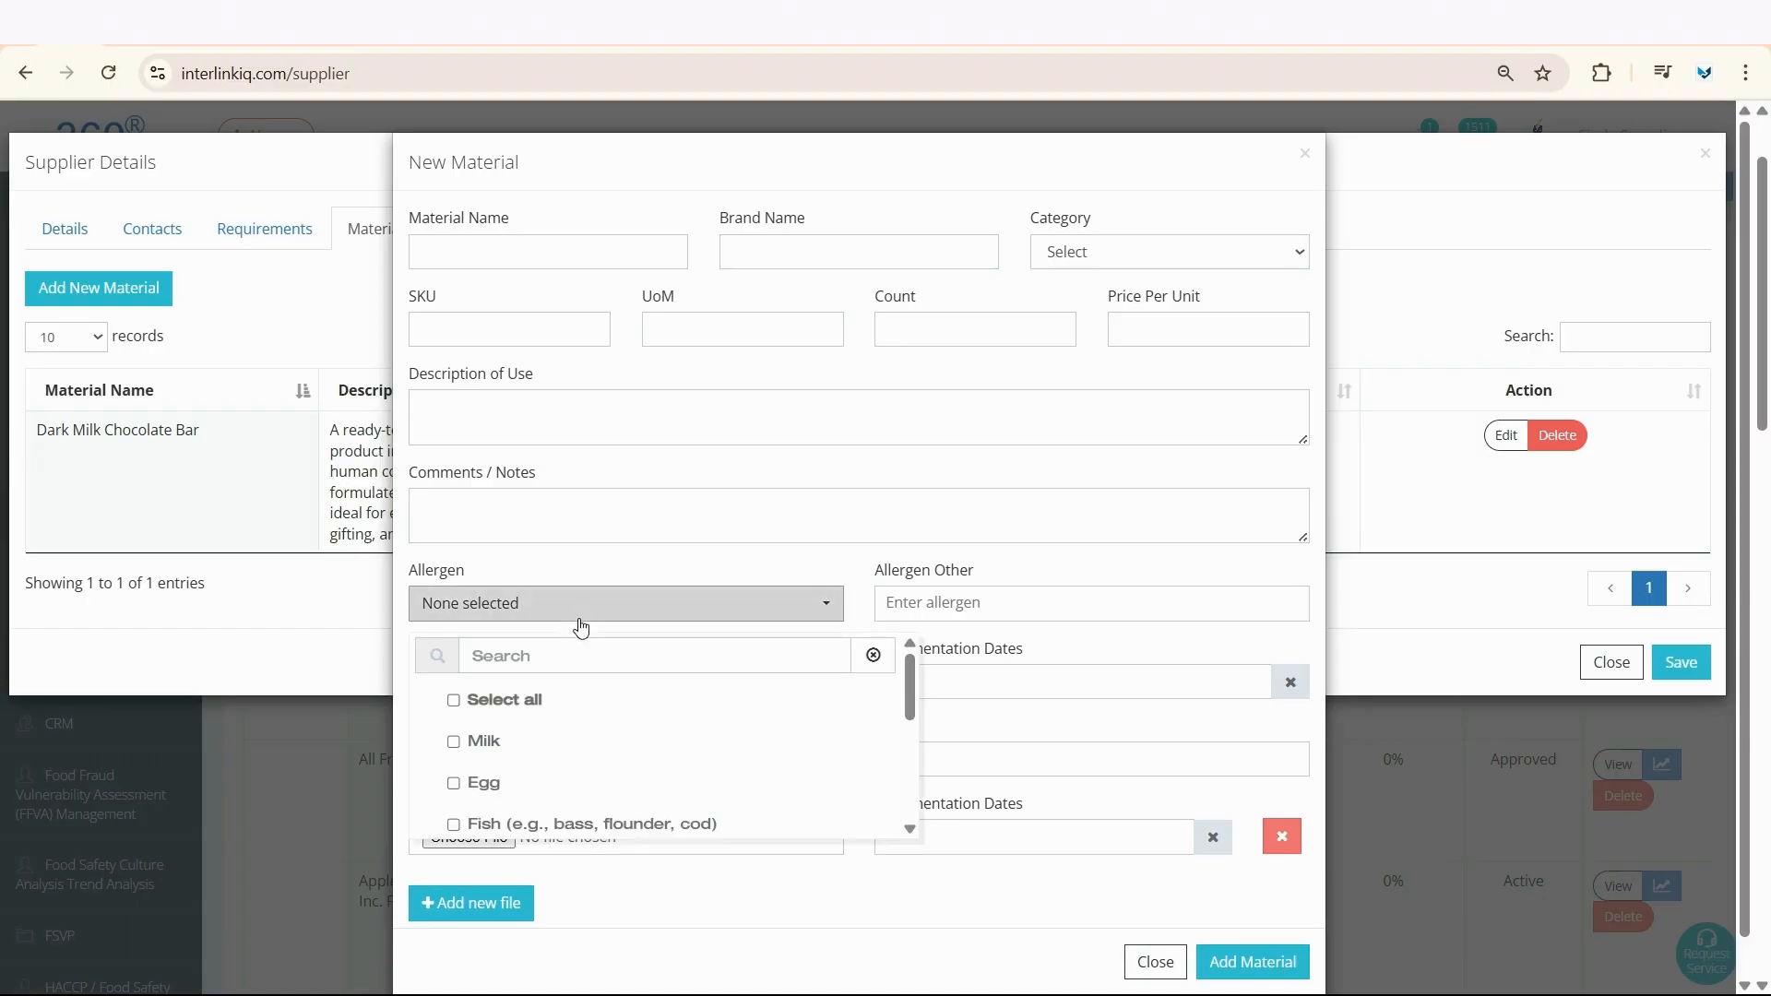
left_click(579, 619)
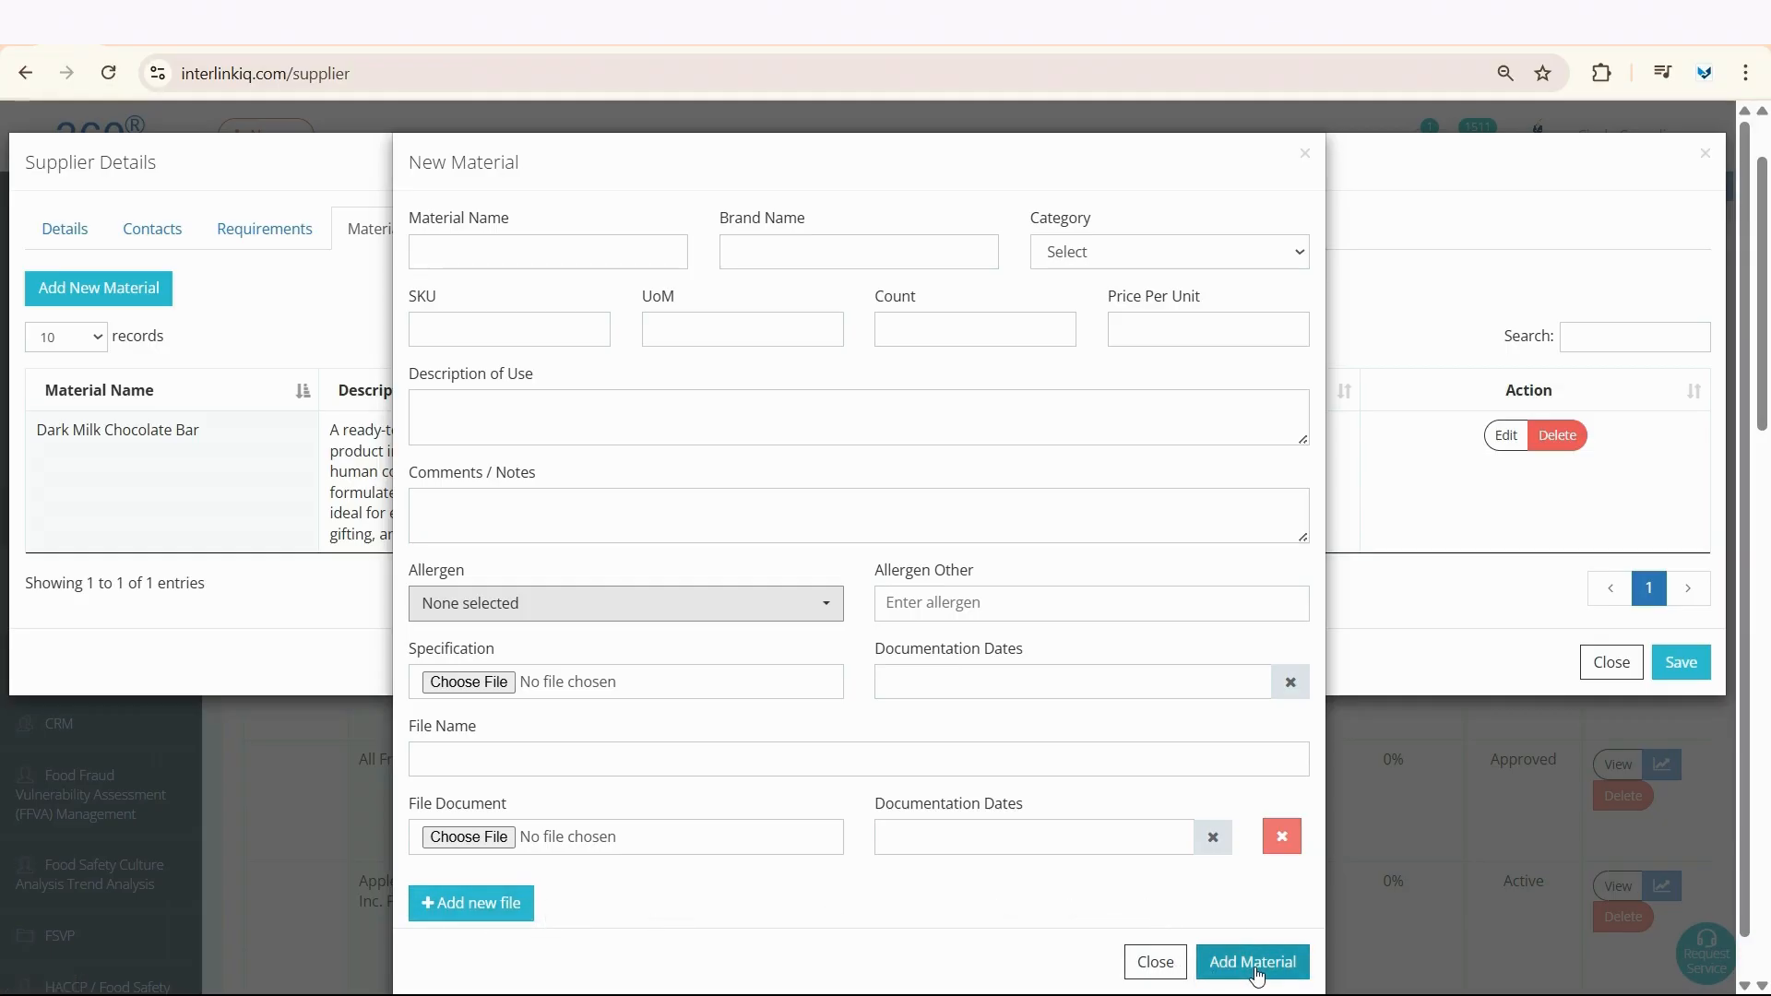
left_click(1366, 559)
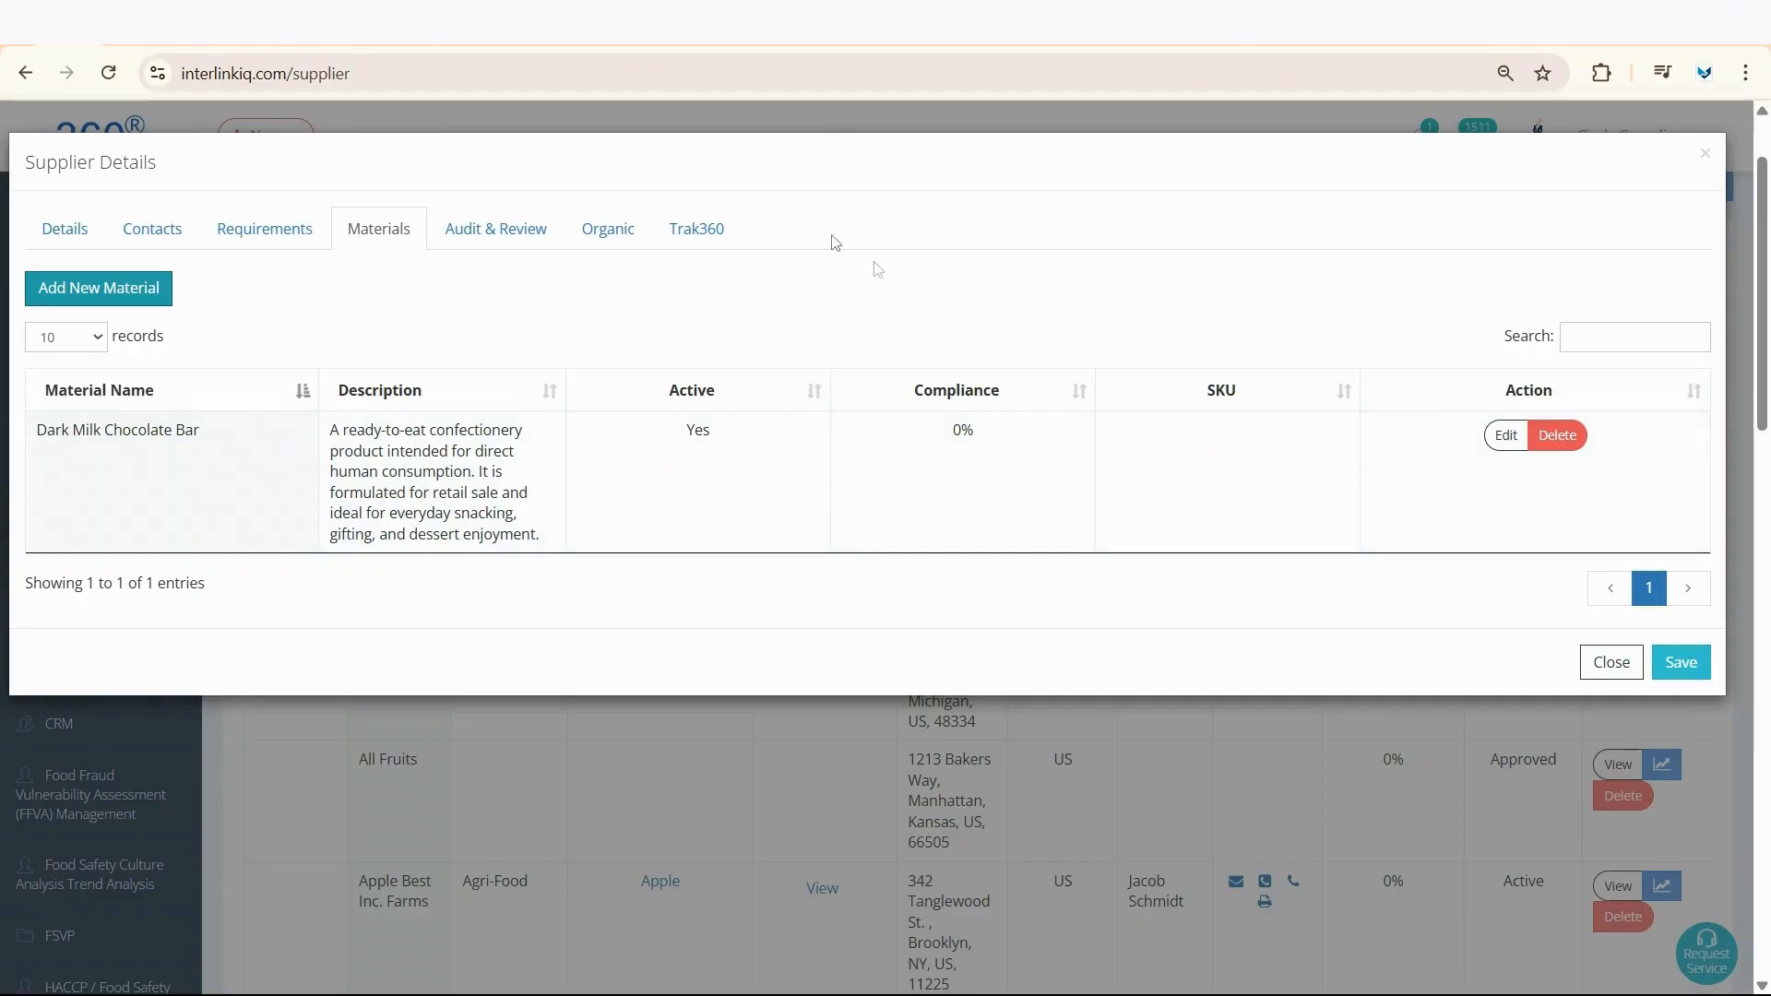
Review the supplier's audit and annual review fields, save the supplier details and return to the supplier list
left_click(486, 242)
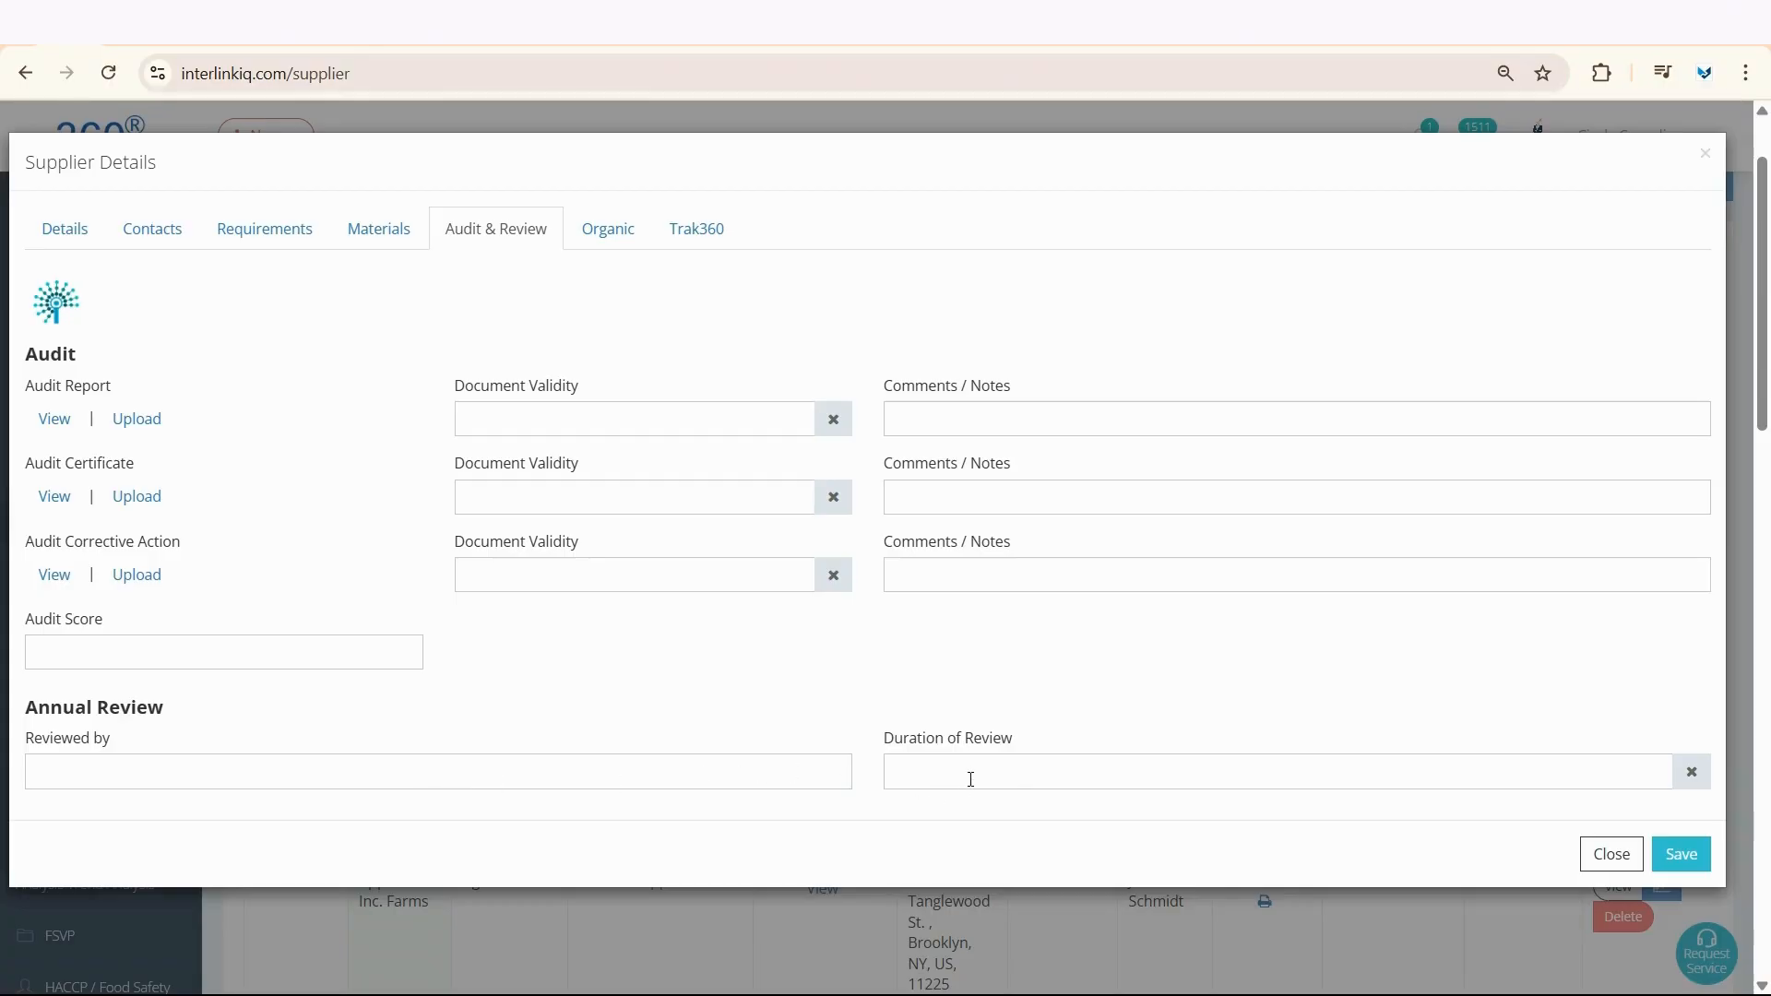
left_click(1689, 858)
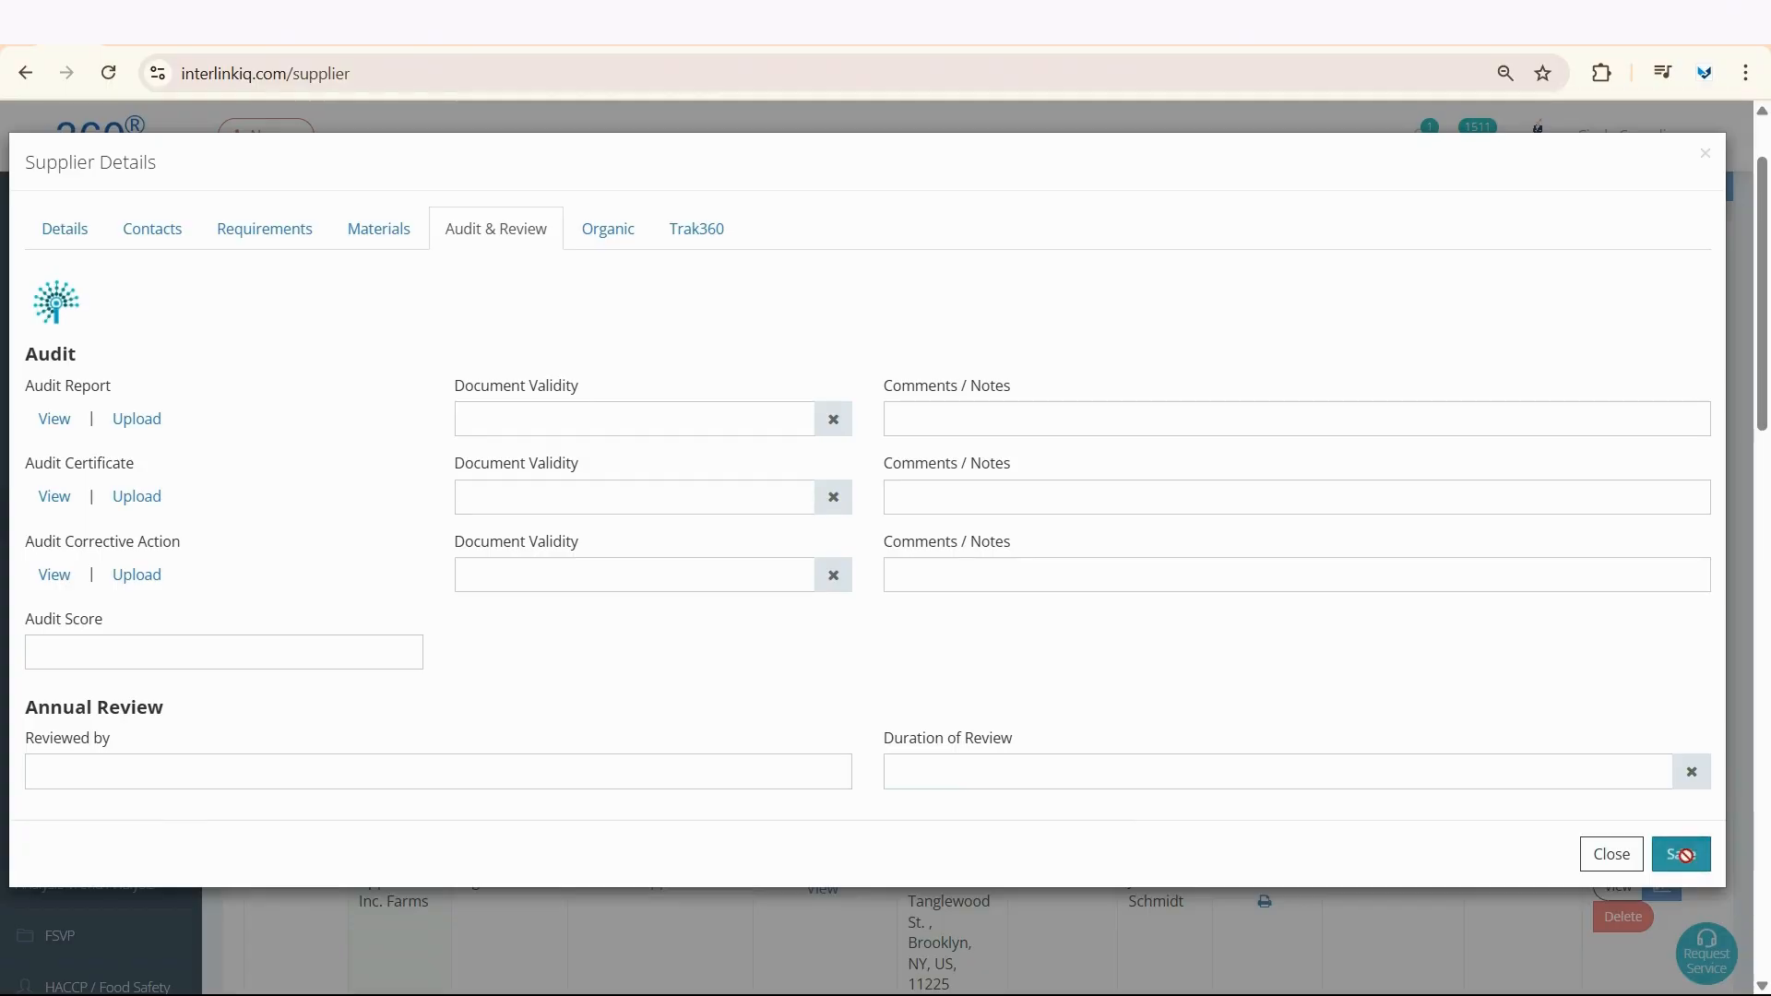
left_click(1638, 867)
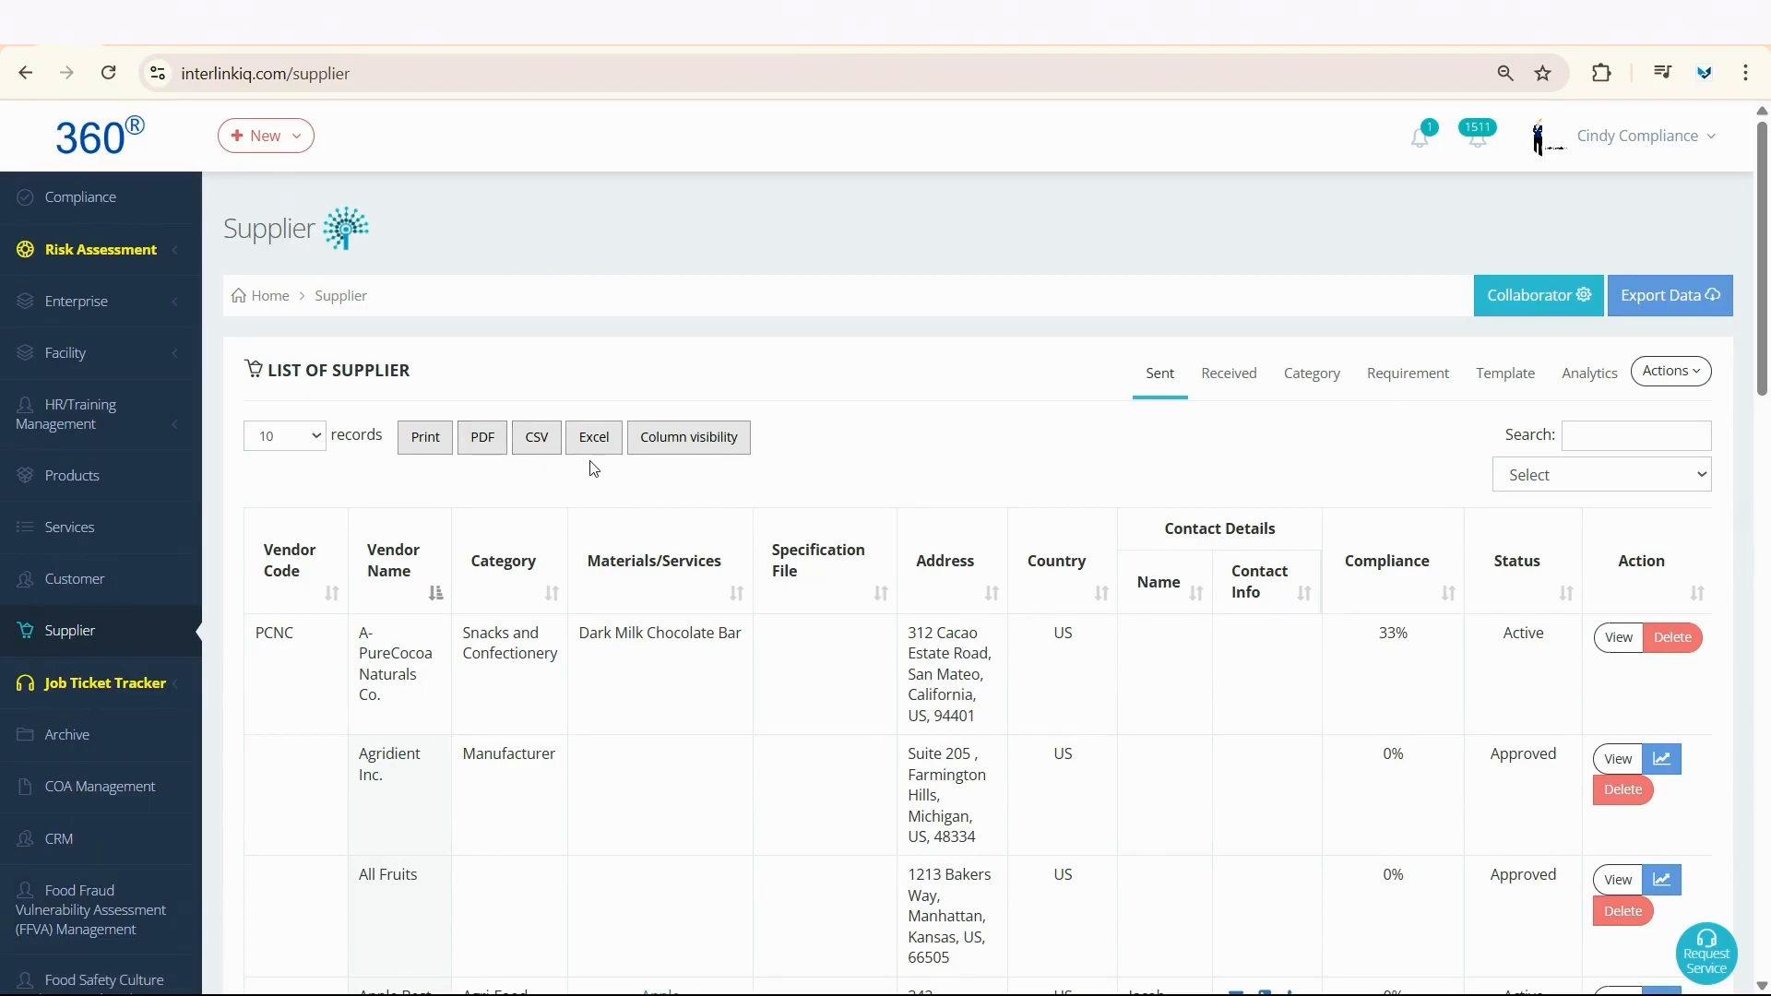
scroll(607, 498, "down", 1)
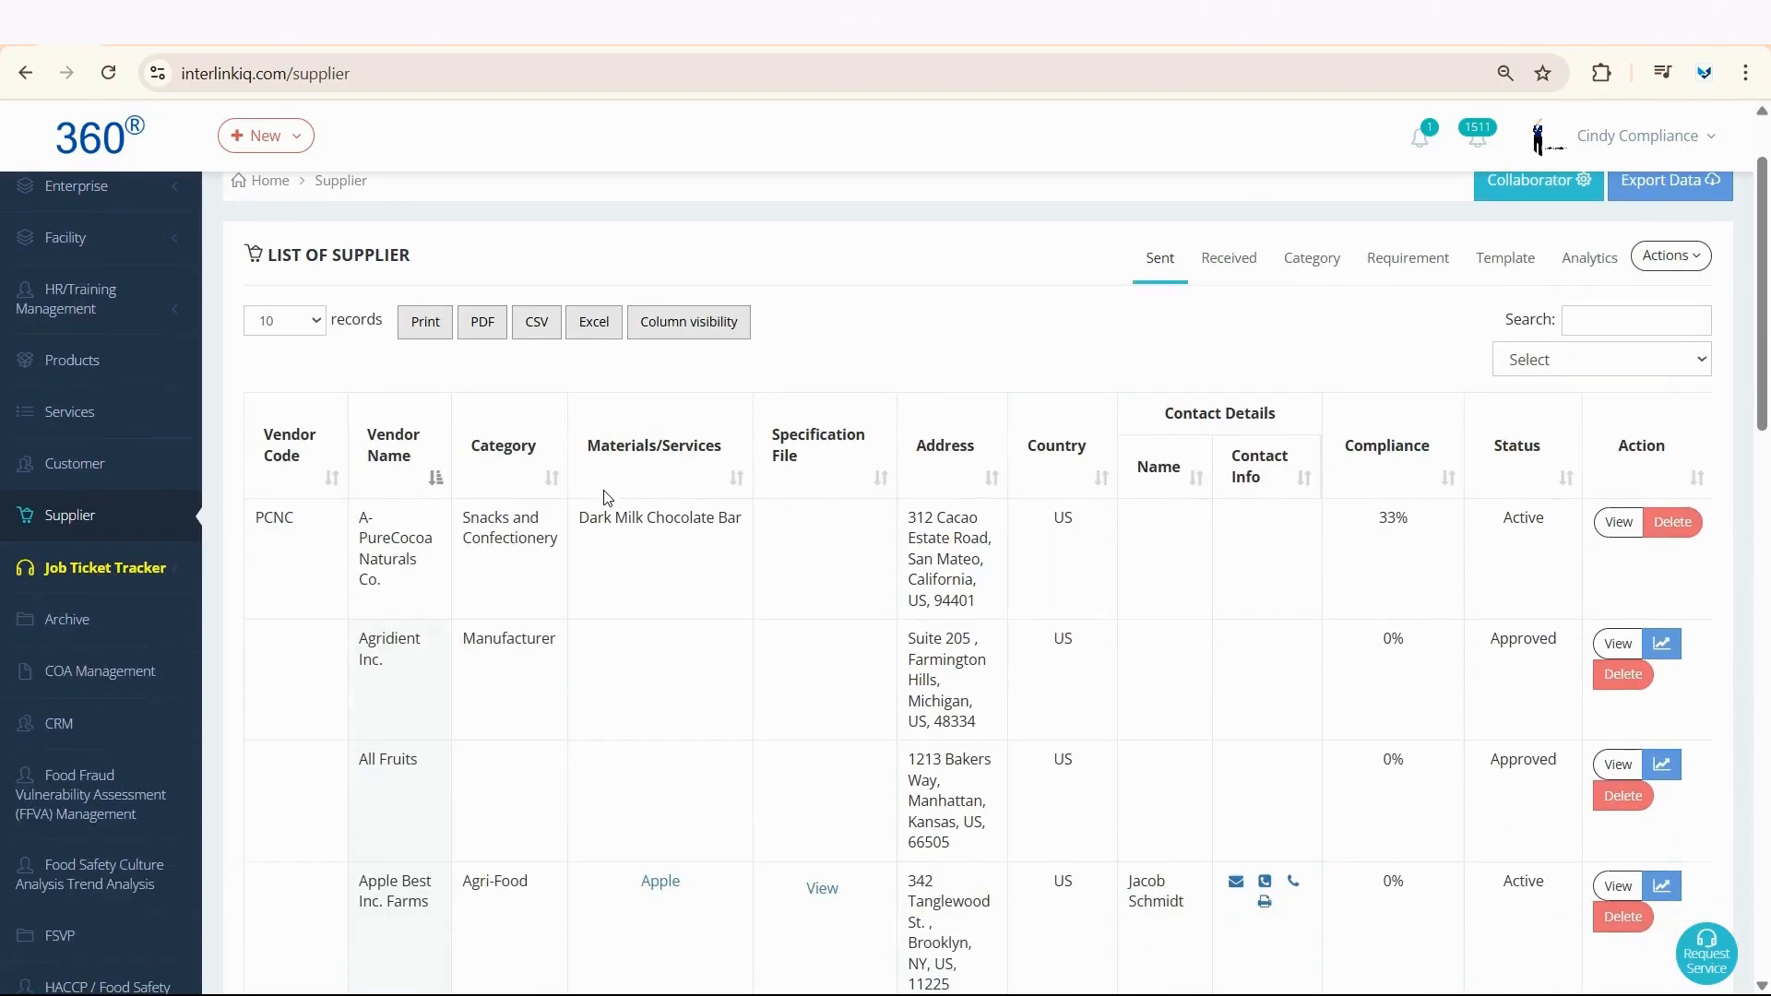